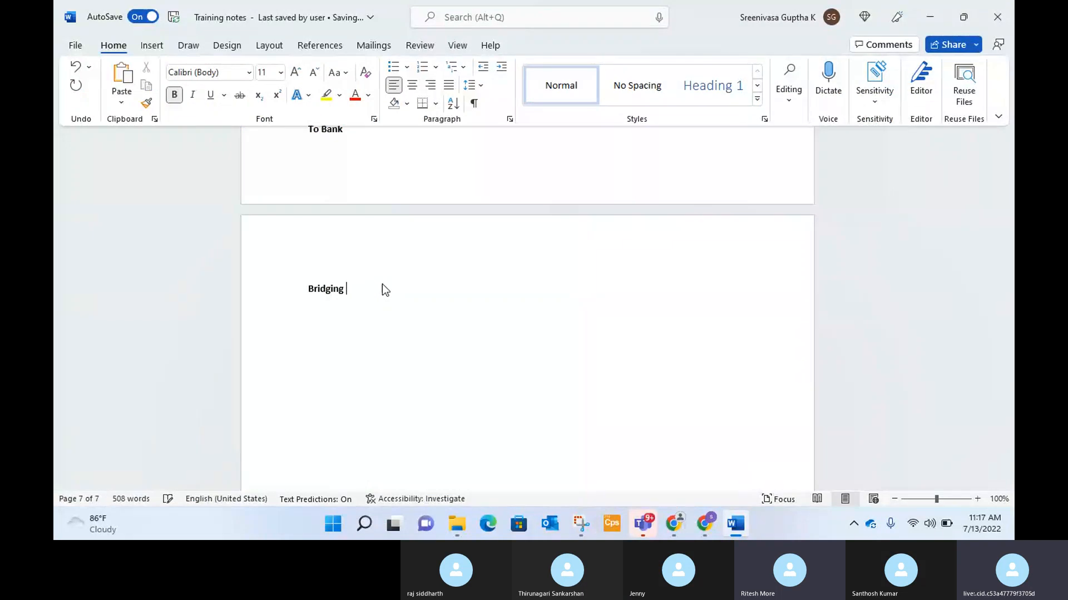
# Complete the heading as "Bridging Posting :" and add the line "Check, Electronic, DD" below it in the training notes.
pyautogui.write('Posting')
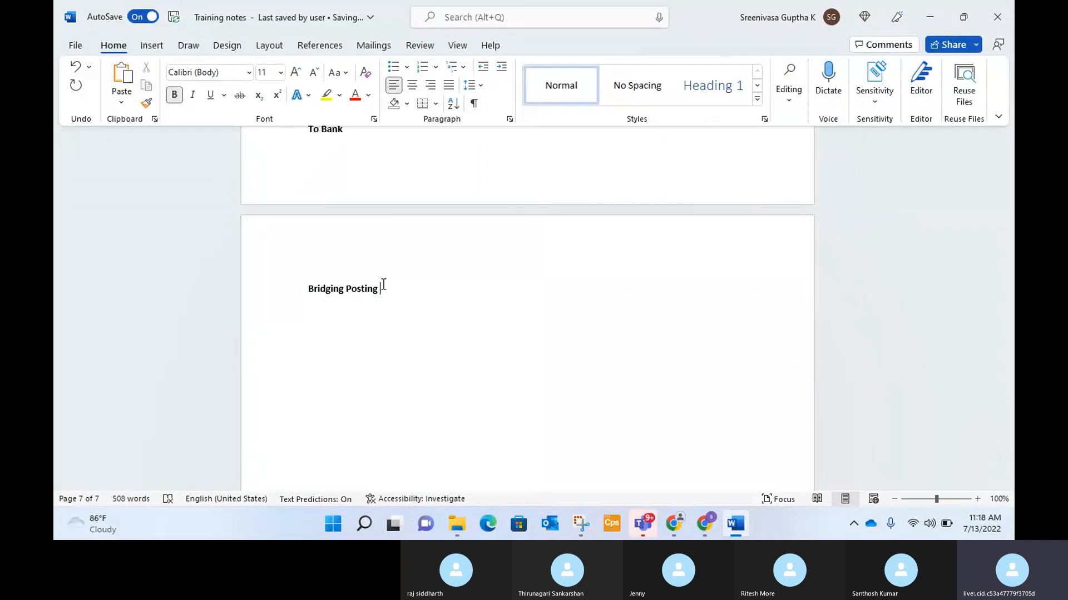
pyautogui.write(':')
pyautogui.press('Return')
pyautogui.press('Return')
pyautogui.write('Check')
pyautogui.press('BackSpace')
pyautogui.write(', Electronic,')
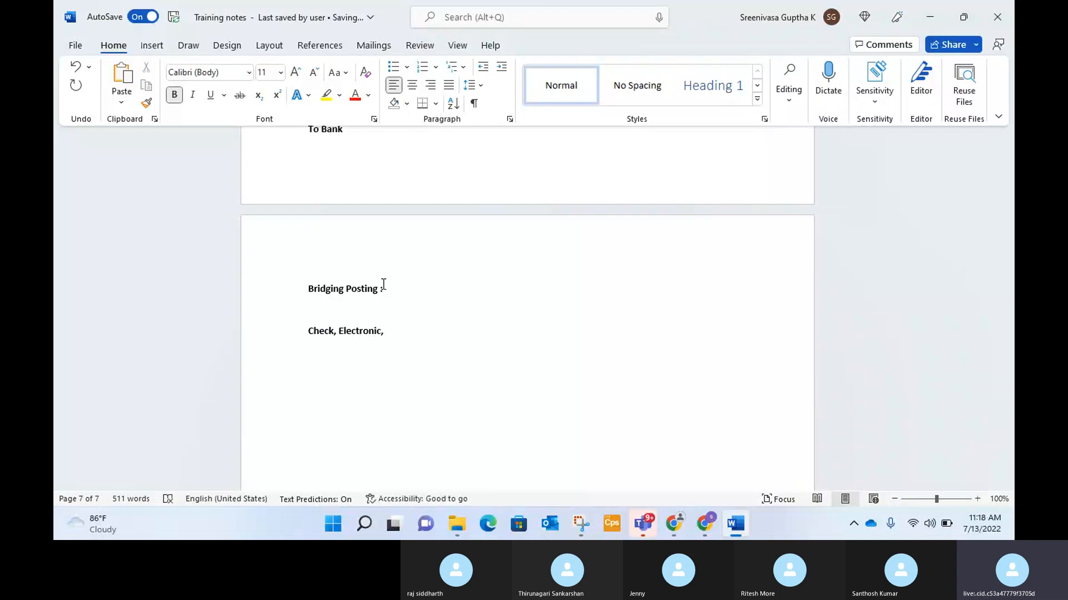
pyautogui.write('DD')
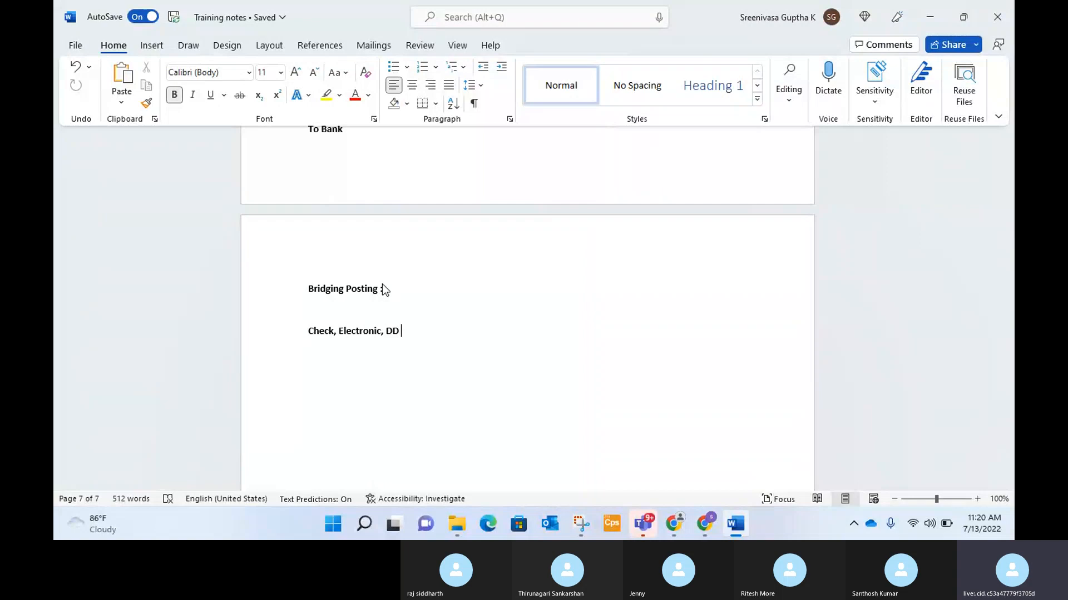
pyautogui.press('Return')
# Add the definition "Whenever there is gap between payment confirmation and check clearance." after the Bridging Posting heading.
pyautogui.click(387, 284)
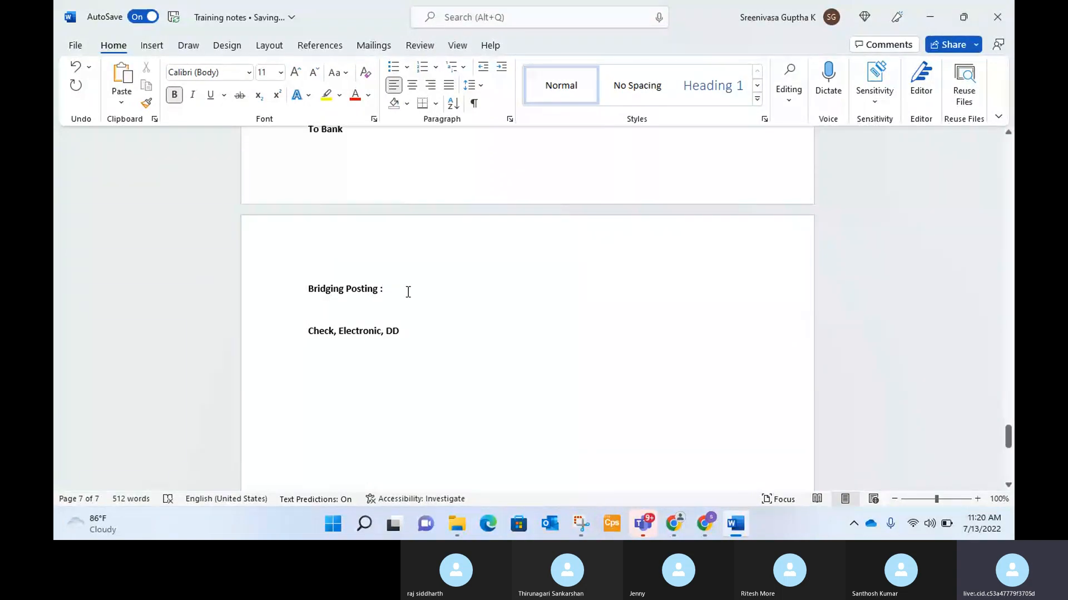
pyautogui.write('When')
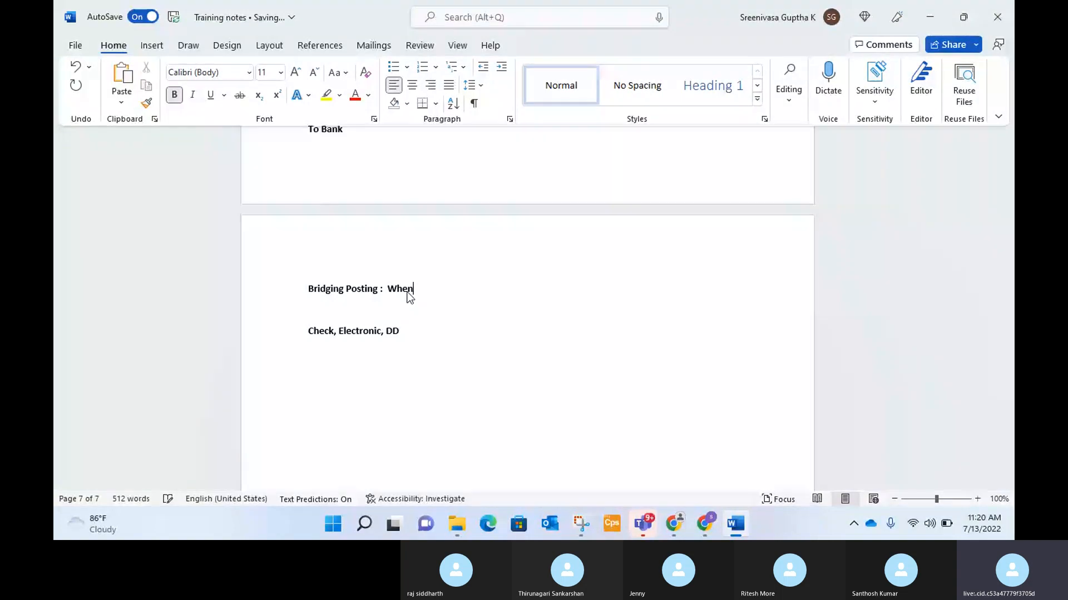
pyautogui.write('ever ther')
pyautogui.write('e is gap between payment confirmation and')
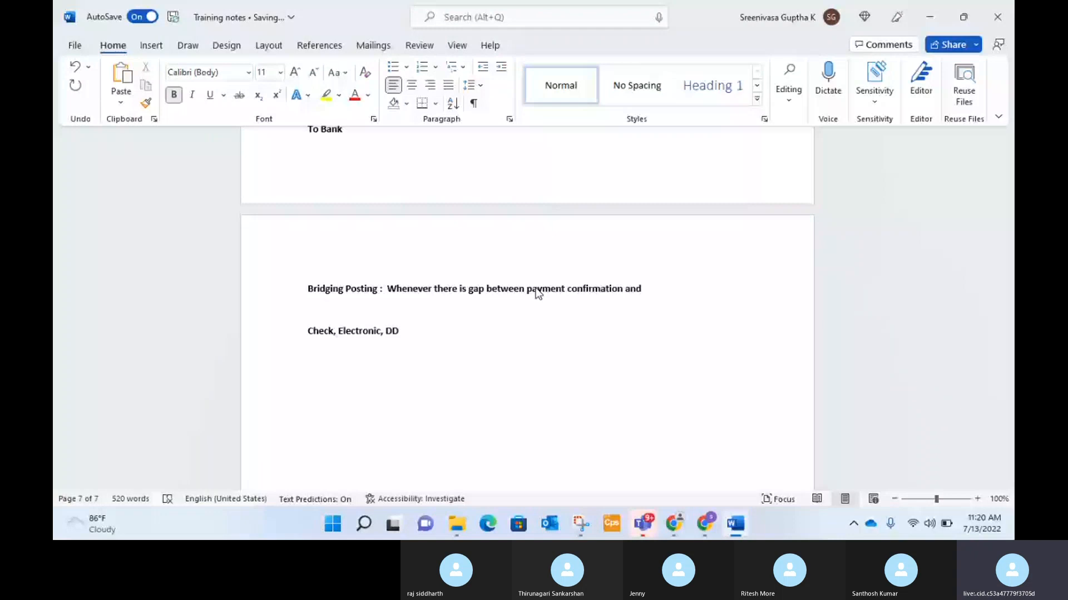
pyautogui.write(' check')
pyautogui.press('Return')
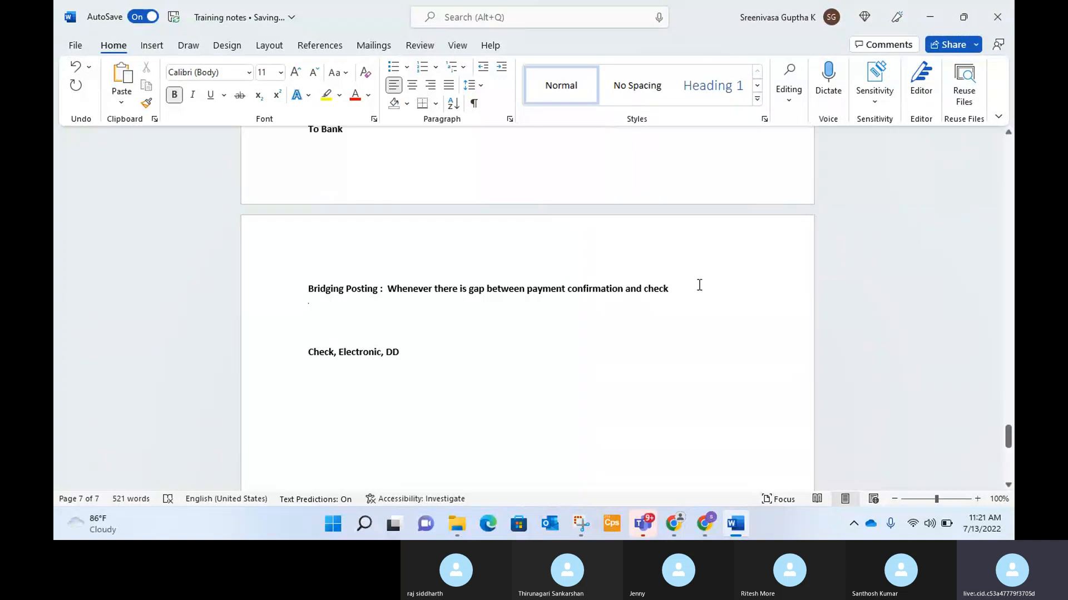
pyautogui.click(679, 290)
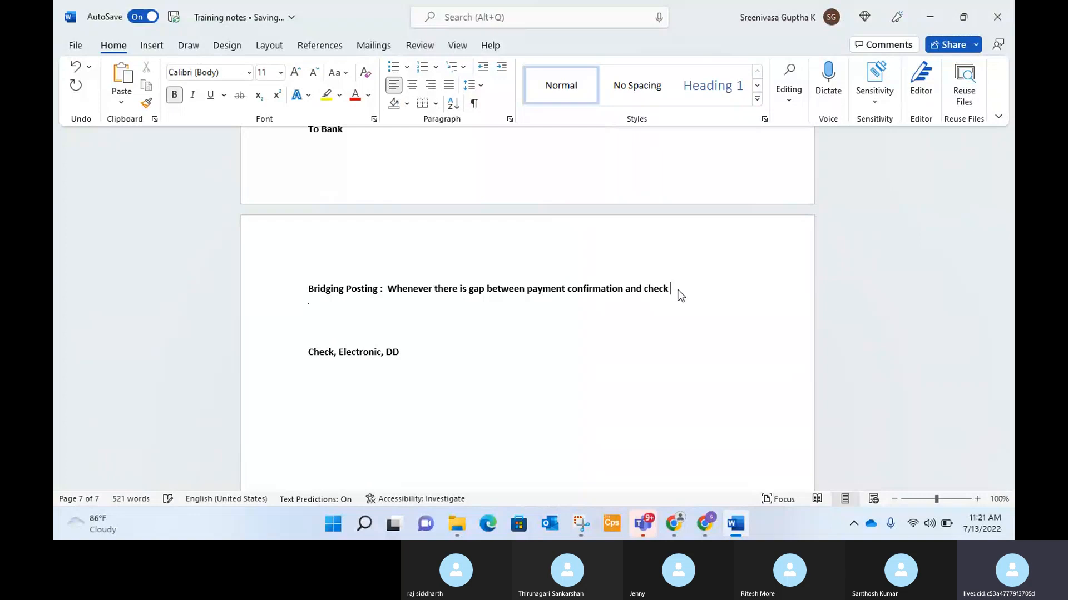
pyautogui.write('clearance.')
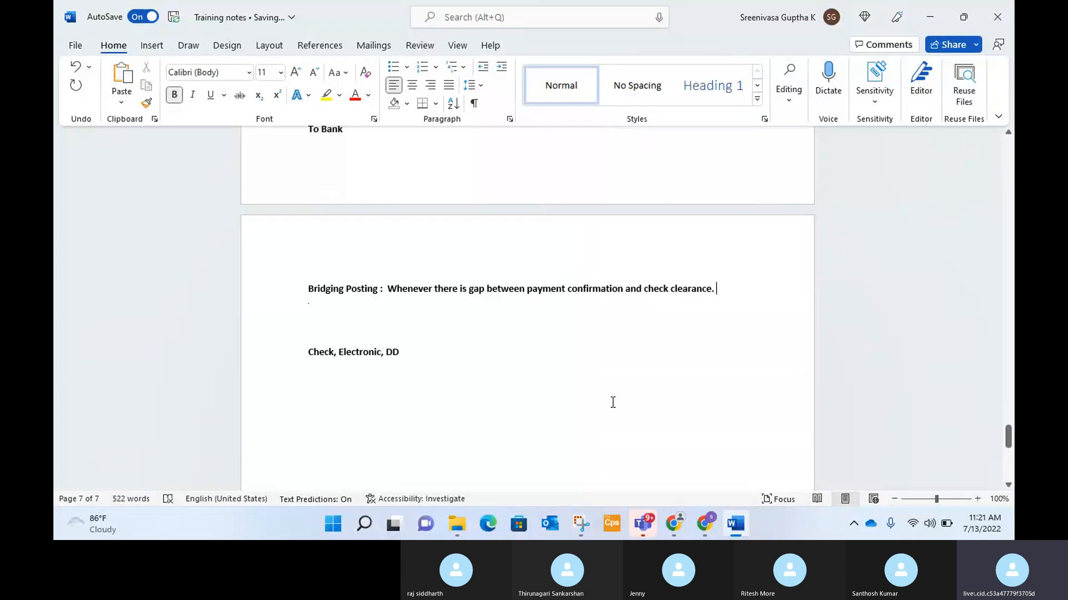
# Switch to Finance and Operations in Chrome and open the vendor methods of payment page.
pyautogui.moveTo(705, 519)
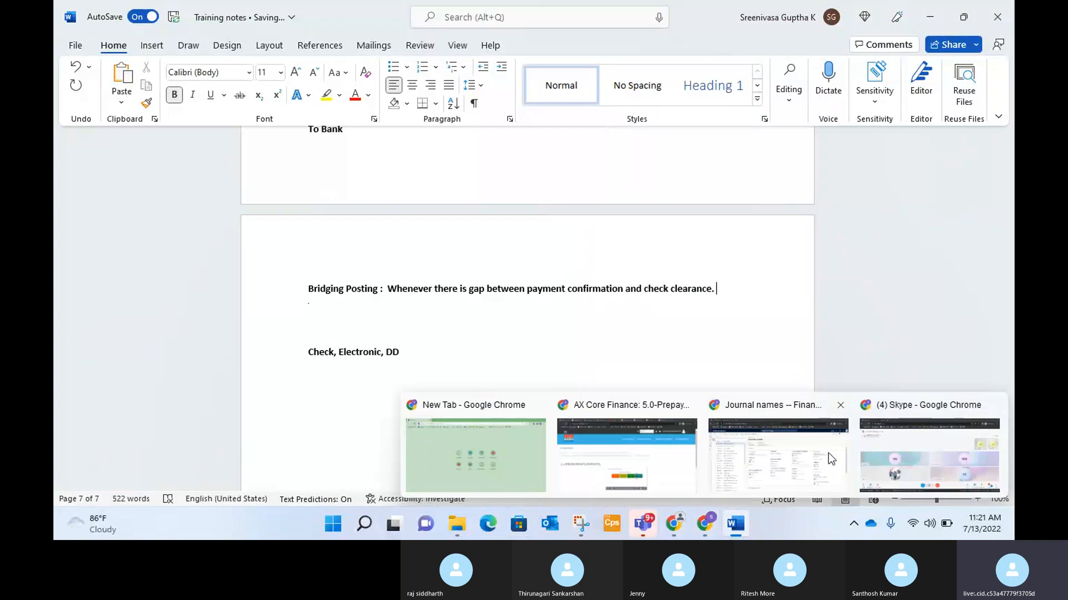
pyautogui.click(825, 456)
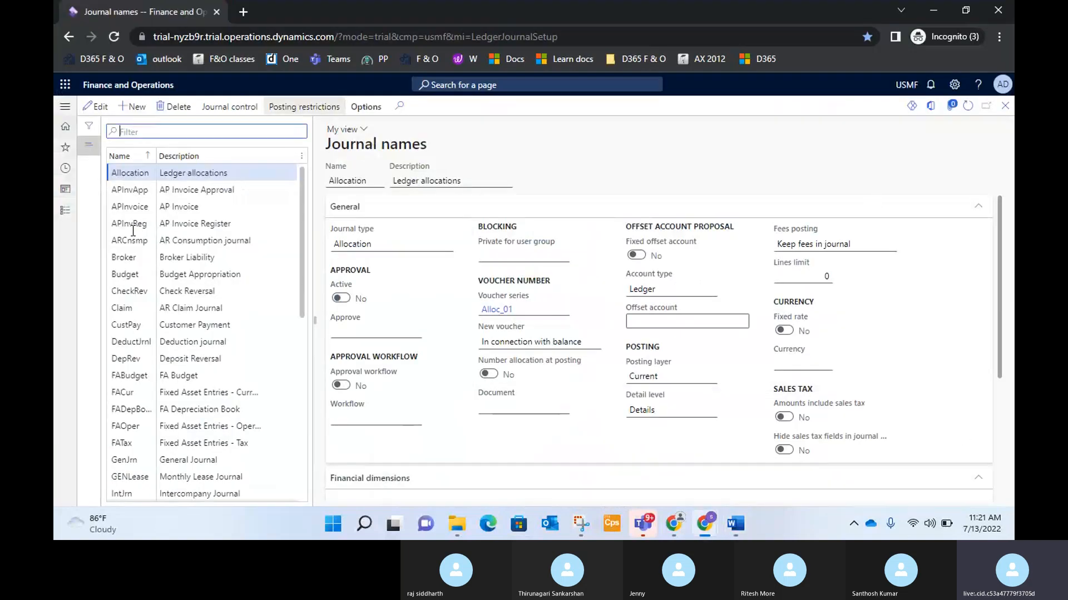
pyautogui.click(65, 210)
pyautogui.click(109, 236)
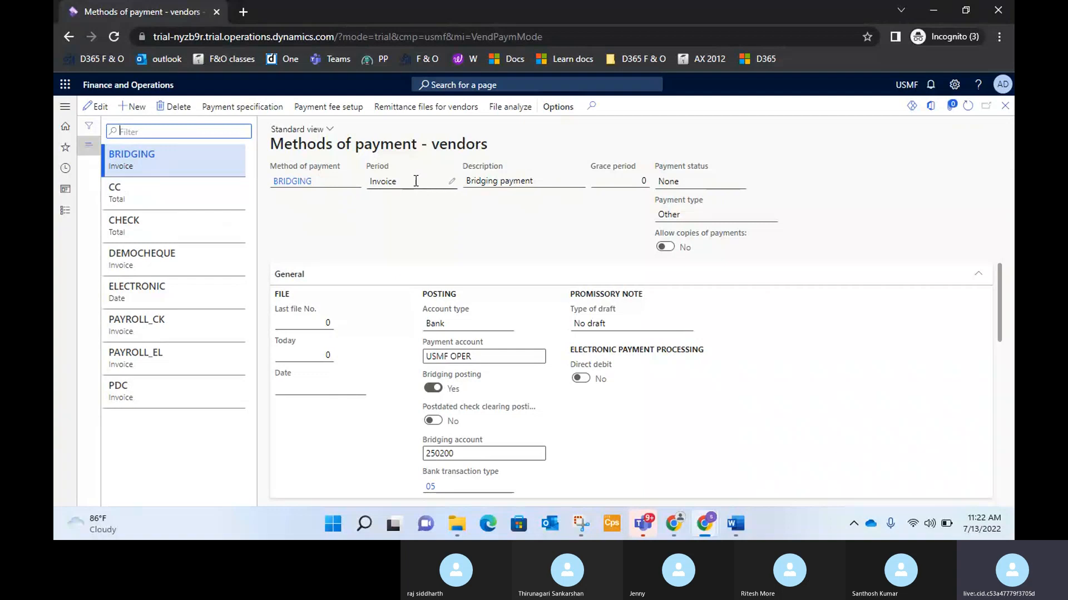
# Put the BRIDGING payment method in edit mode and examine its available Period options.
pyautogui.click(384, 174)
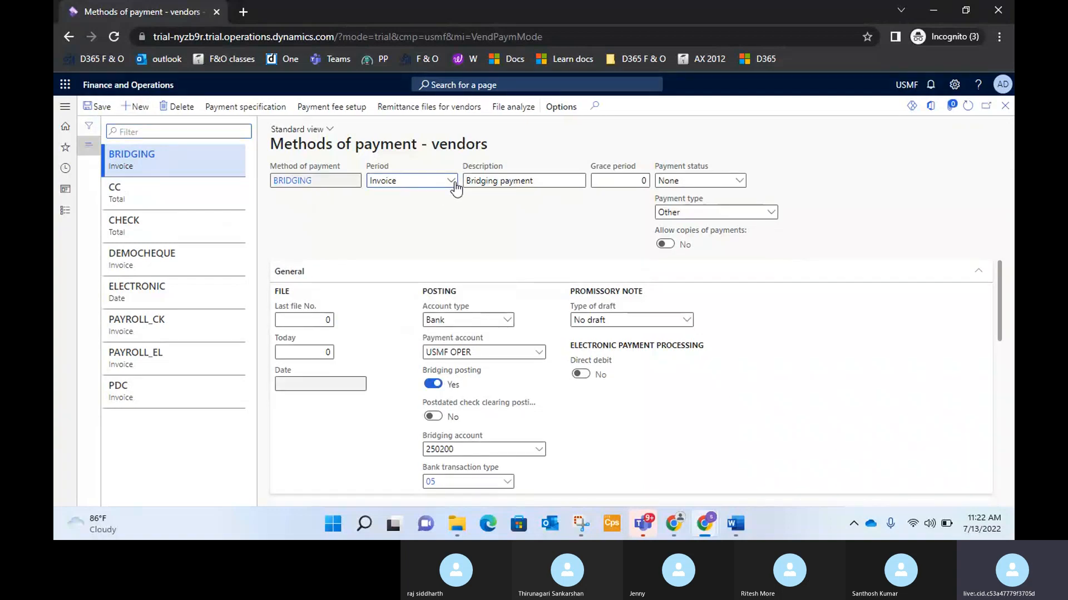
pyautogui.click(451, 182)
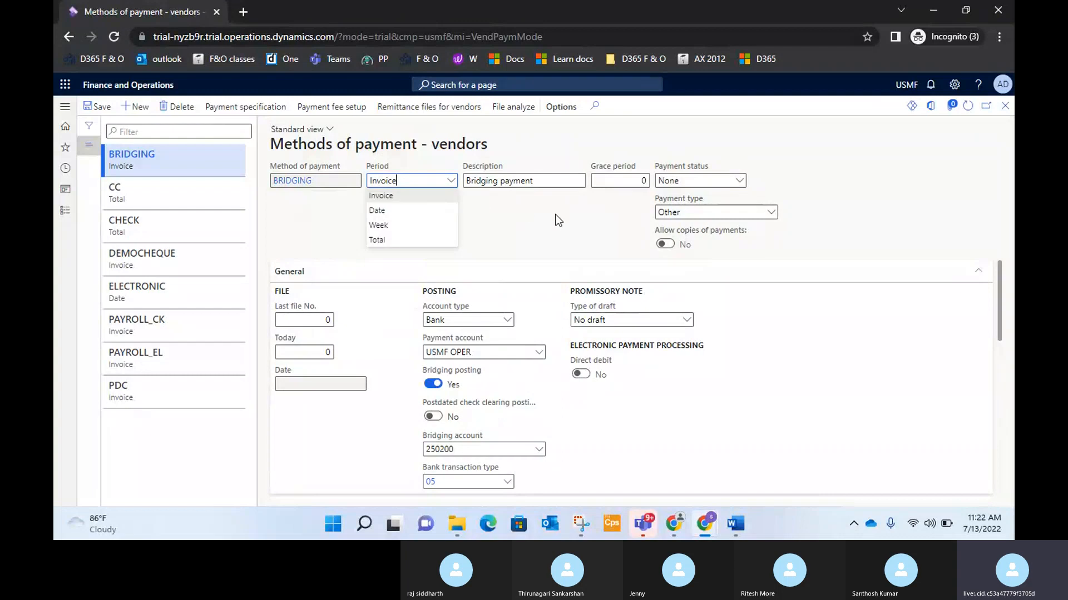
pyautogui.click(515, 222)
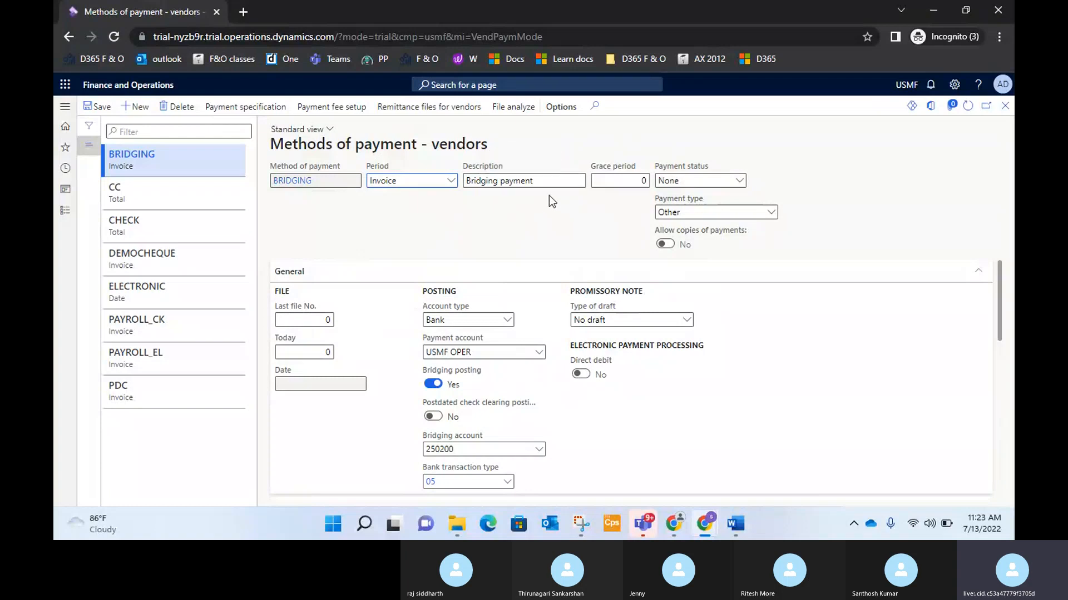
pyautogui.click(546, 181)
pyautogui.hotkey('alt', 'Tab')
pyautogui.hotkey('alt', 'Tab')
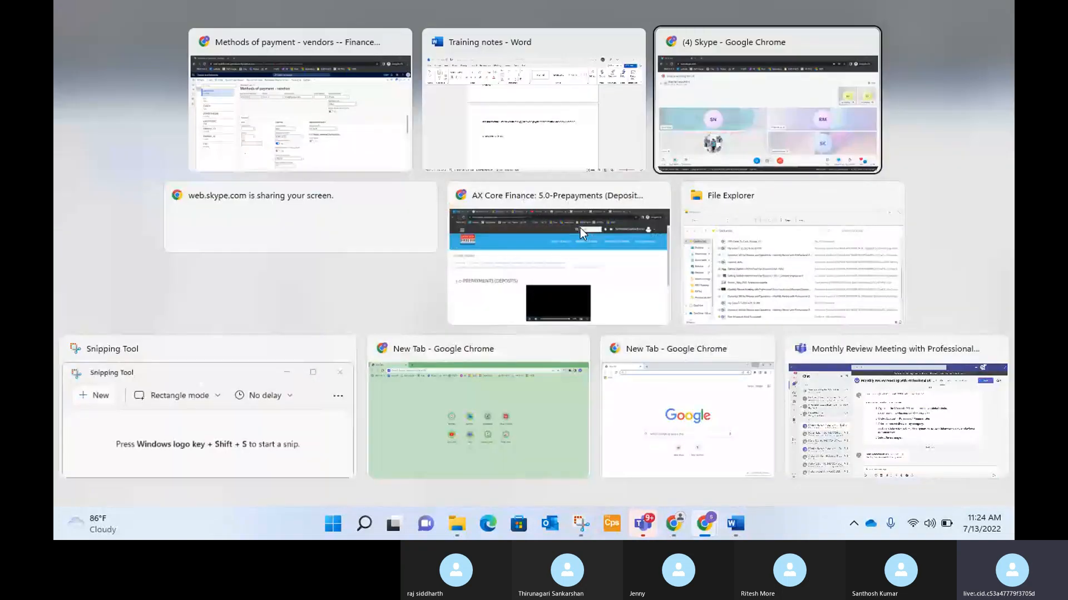
pyautogui.hotkey('alt', 'shift', 'Tab')
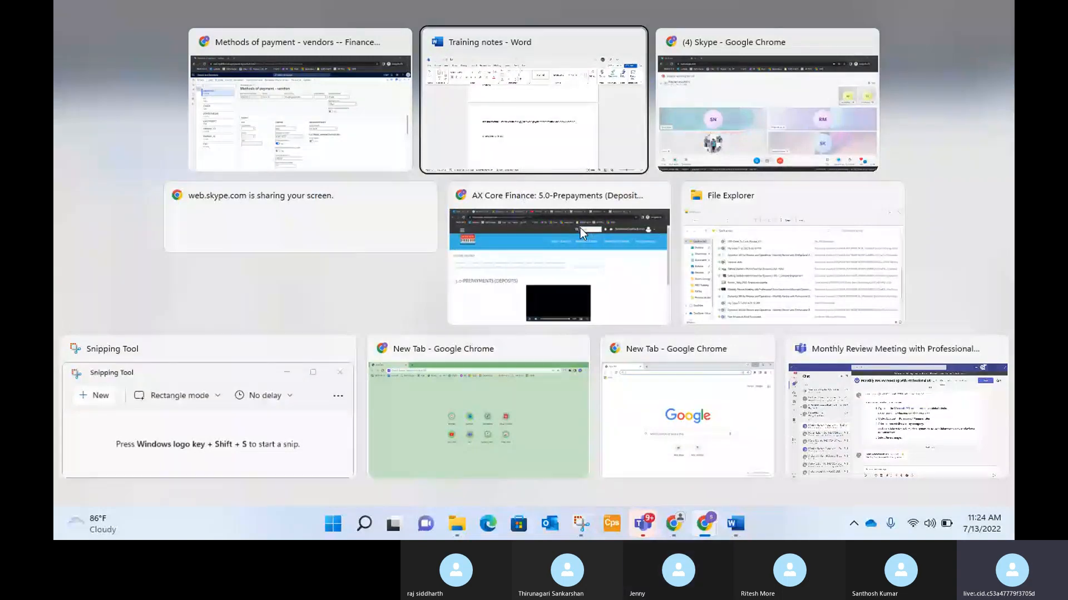
pyautogui.press('Escape')
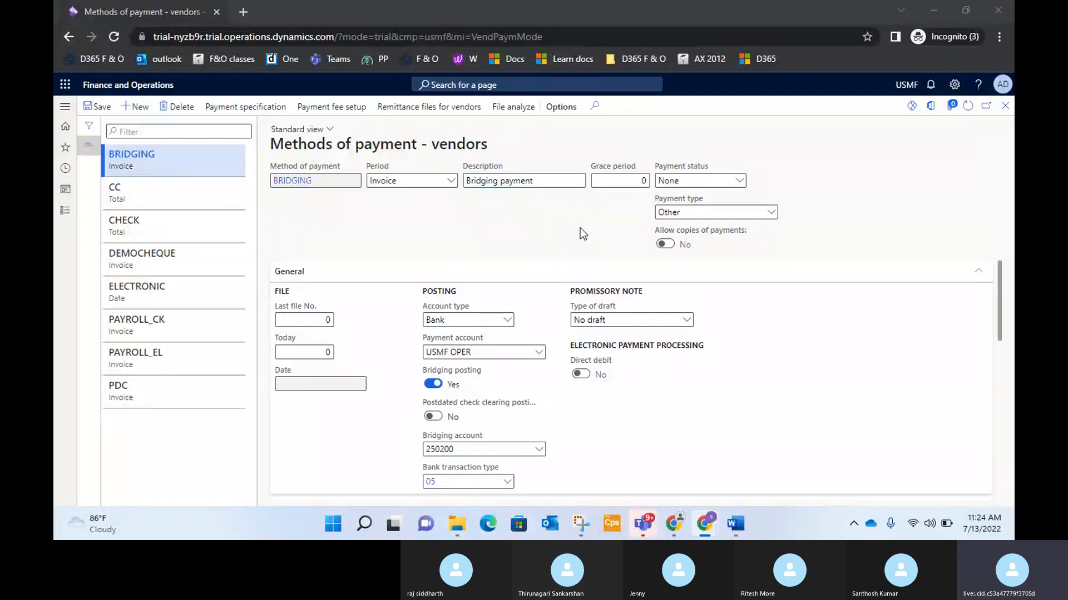
pyautogui.hotkey('alt', 'Tab')
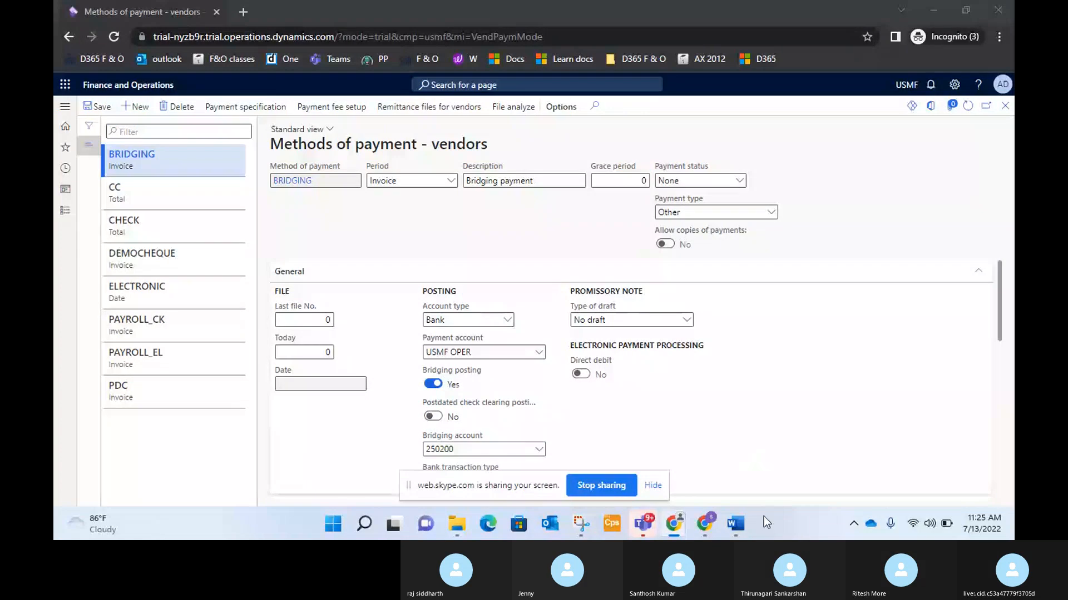
pyautogui.click(749, 529)
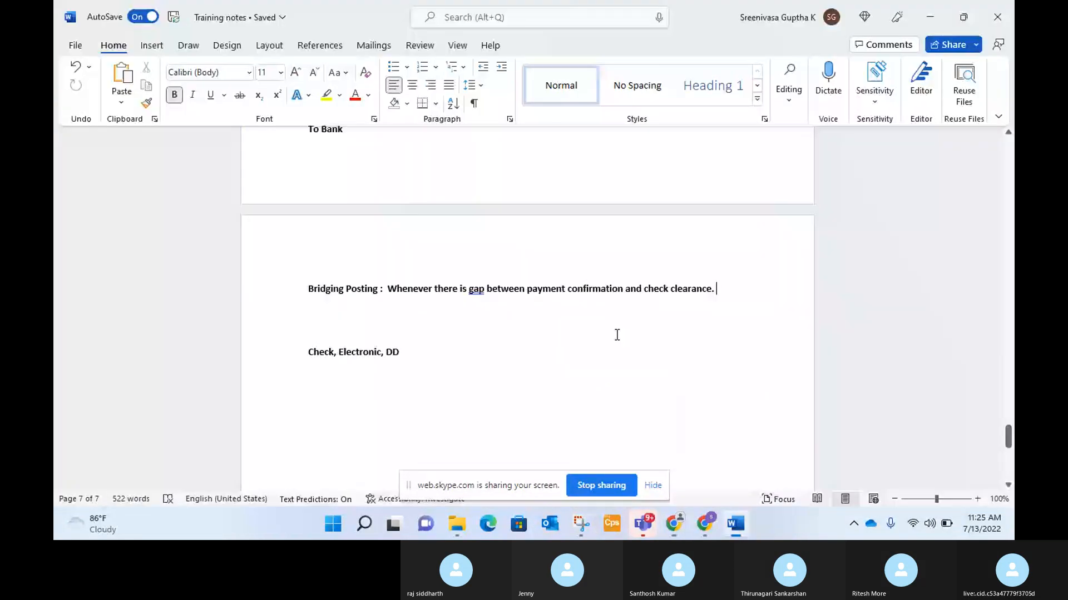
pyautogui.click(654, 486)
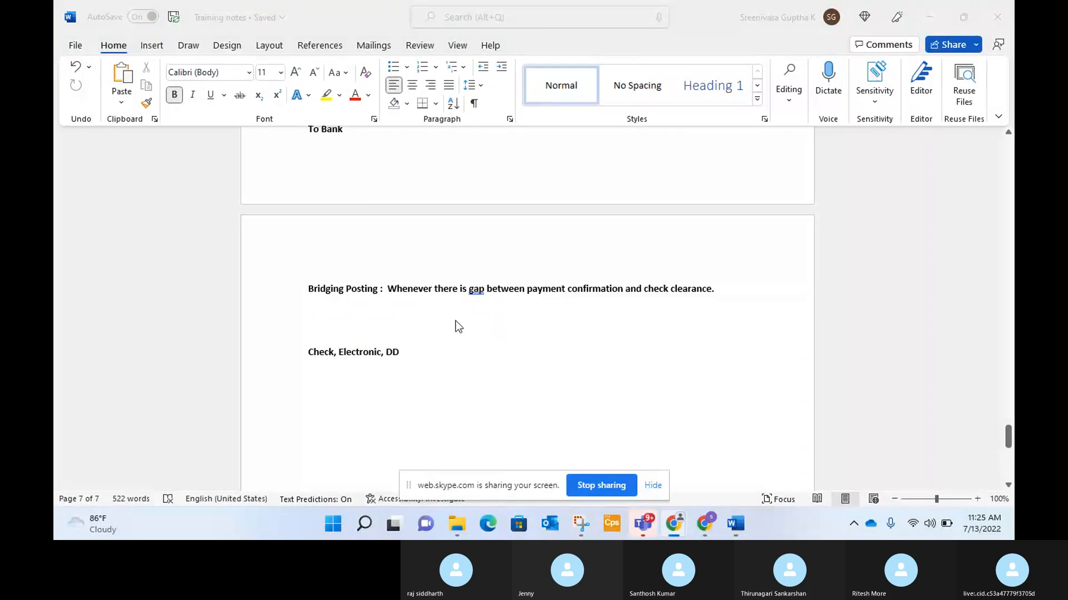
pyautogui.hotkey('alt', 'Tab')
pyautogui.hotkey('alt', 'Tab')
pyautogui.hotkey('alt', 'Tab')
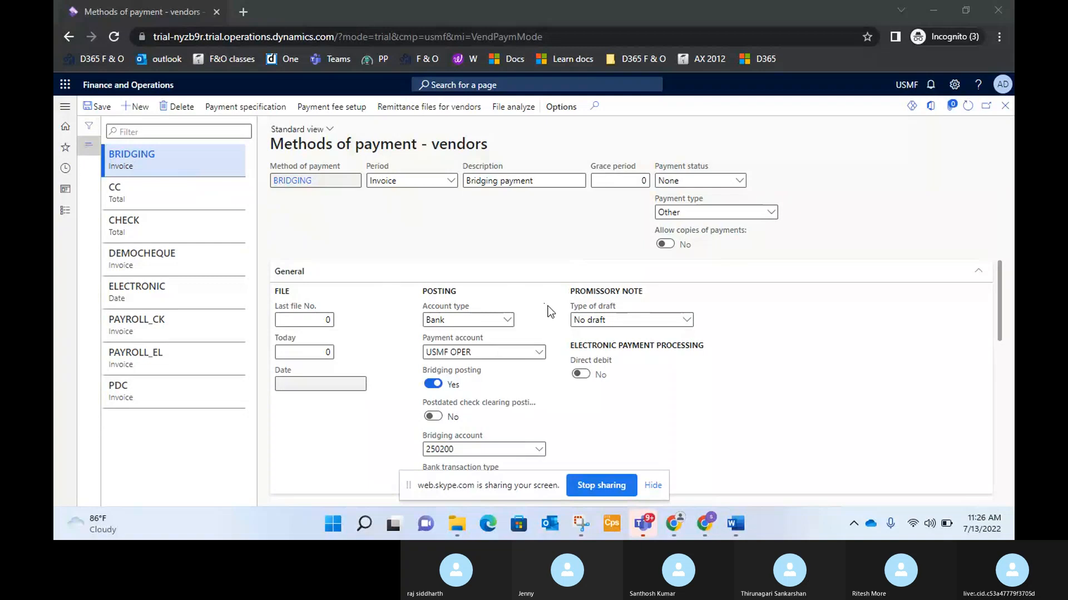
# Examine the account type and payment account choices in the BRIDGING method's posting settings.
pyautogui.scroll(-4, 551, 312)
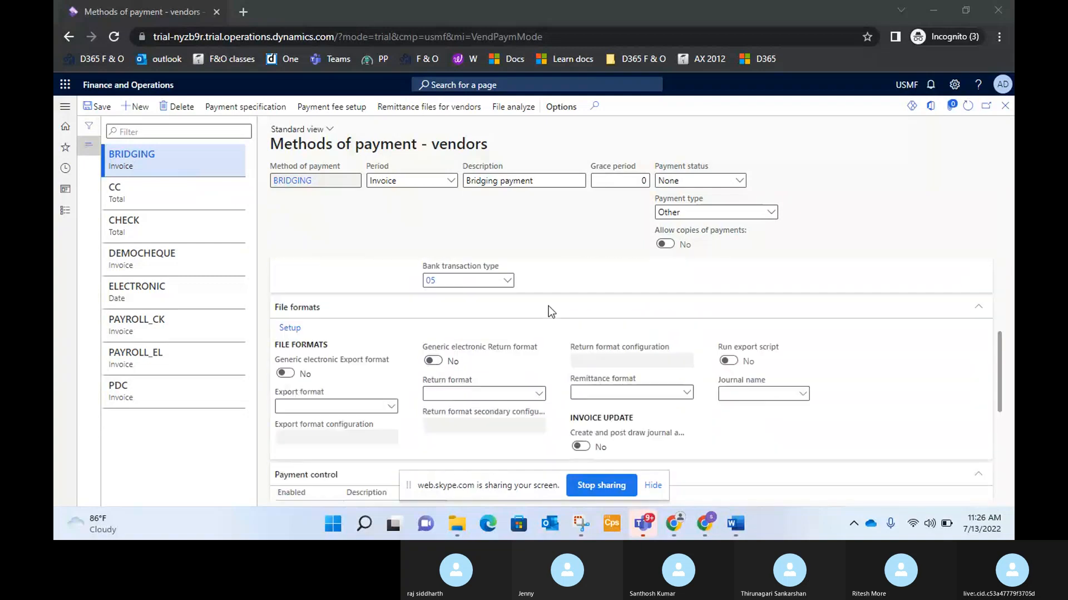
pyautogui.scroll(4, 561, 314)
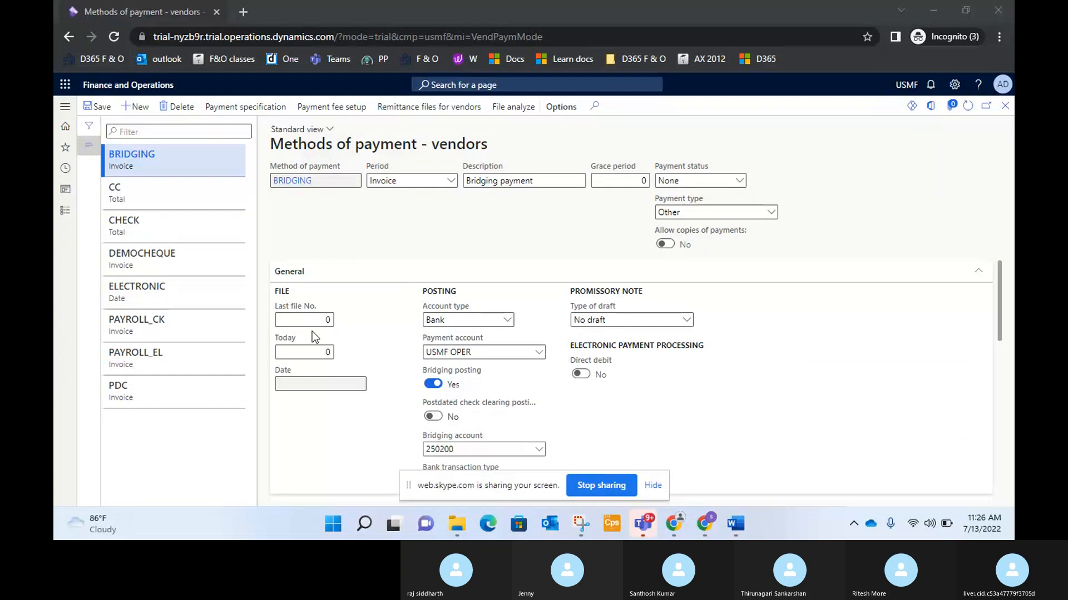
pyautogui.click(507, 321)
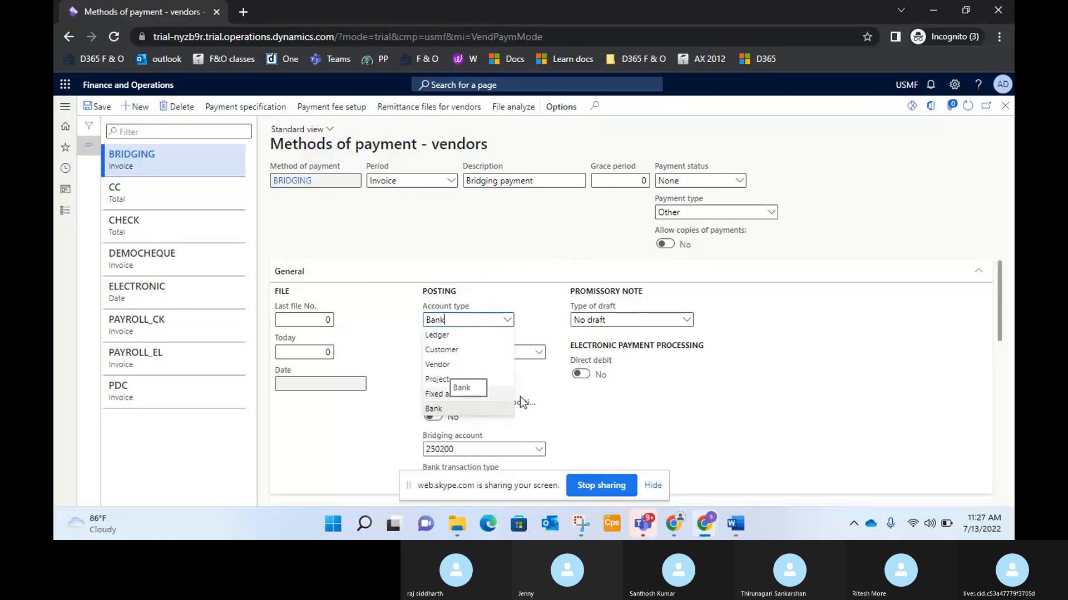
pyautogui.click(535, 367)
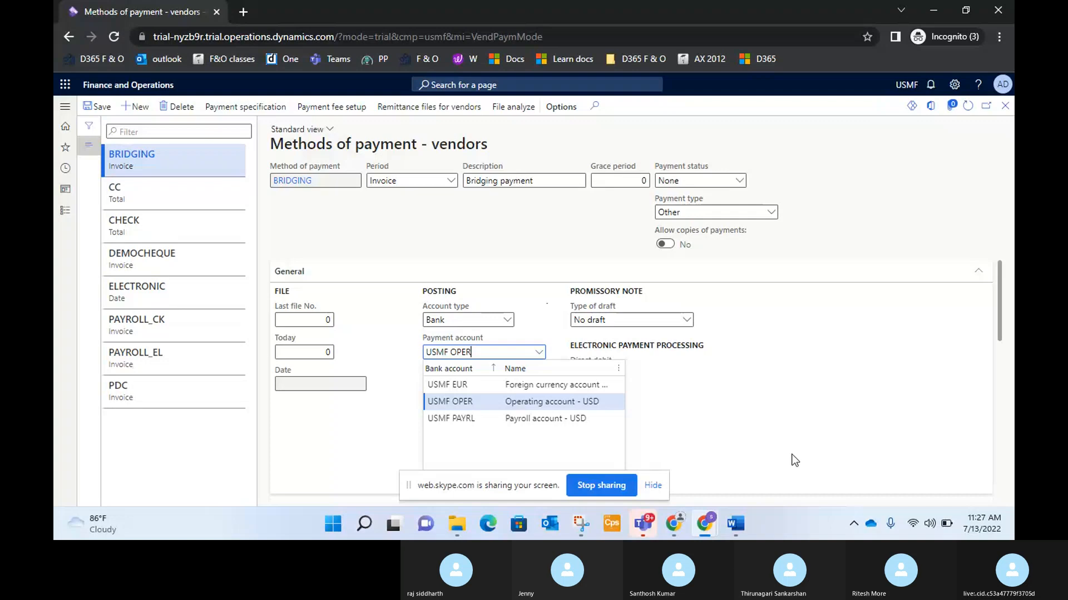
pyautogui.click(731, 414)
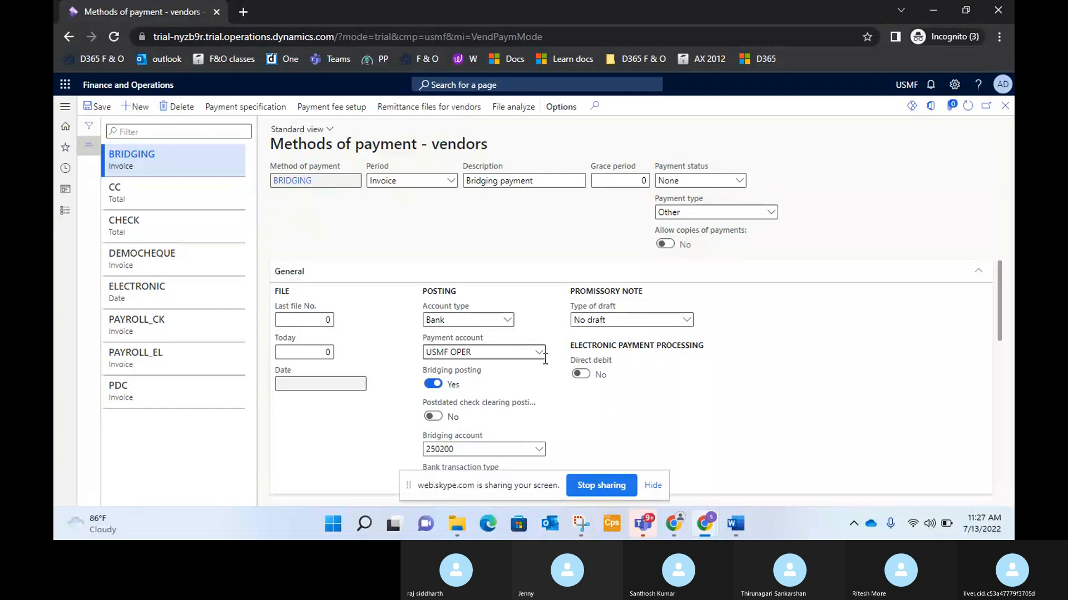
pyautogui.hotkey('alt', 'Tab')
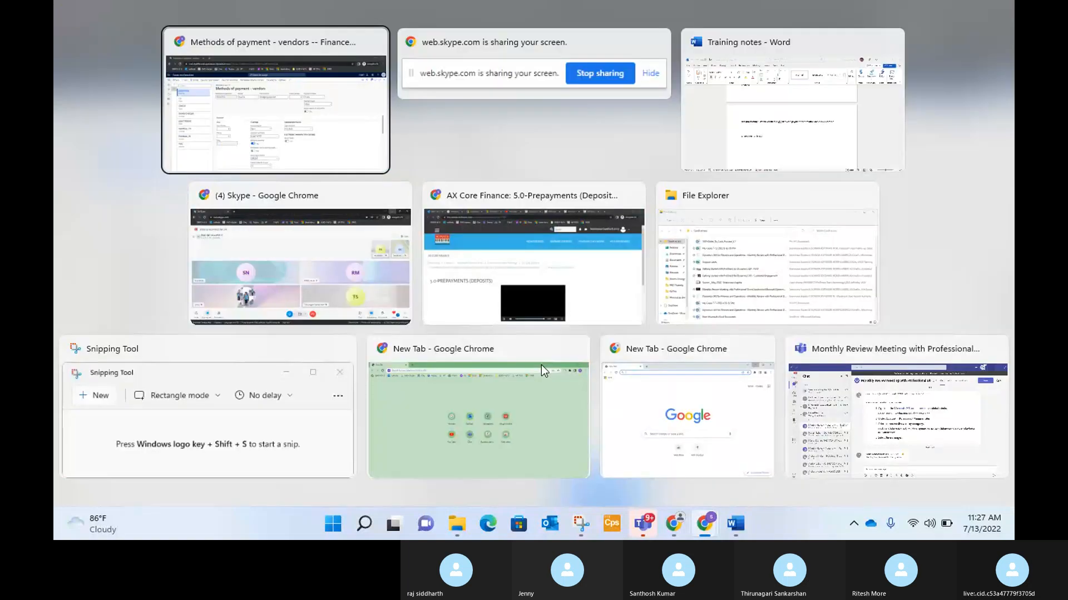
pyautogui.hotkey('alt', 'Tab')
pyautogui.hotkey('alt', 'Tab')
pyautogui.hotkey('alt', 'Tab')
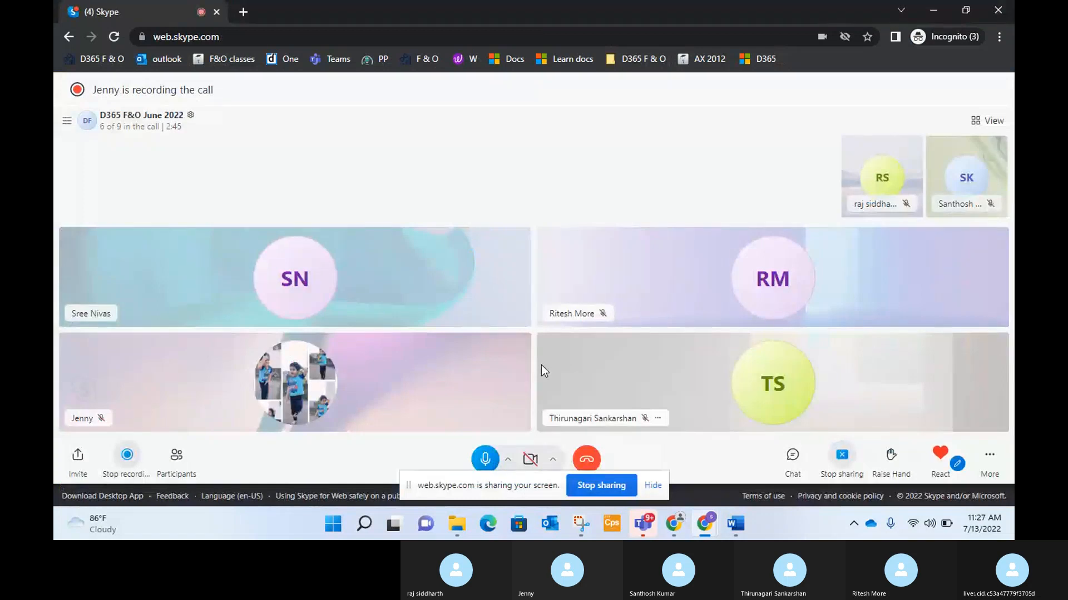
pyautogui.hotkey('alt', 'Tab')
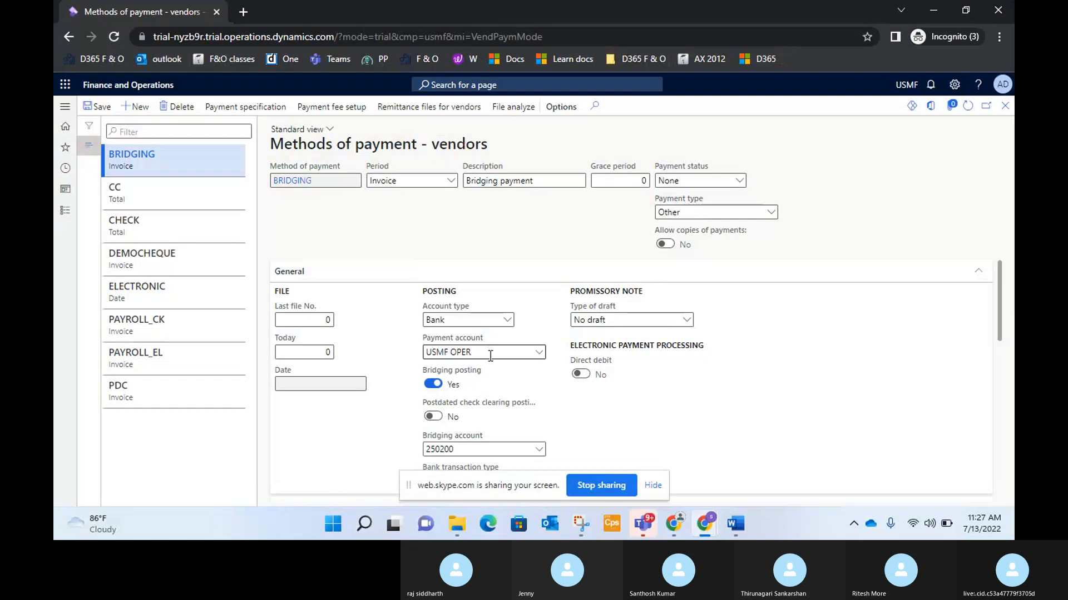
# Mute the microphone in the Skype call and return to the BRIDGING method's bridging posting settings.
pyautogui.scroll(-1, 489, 356)
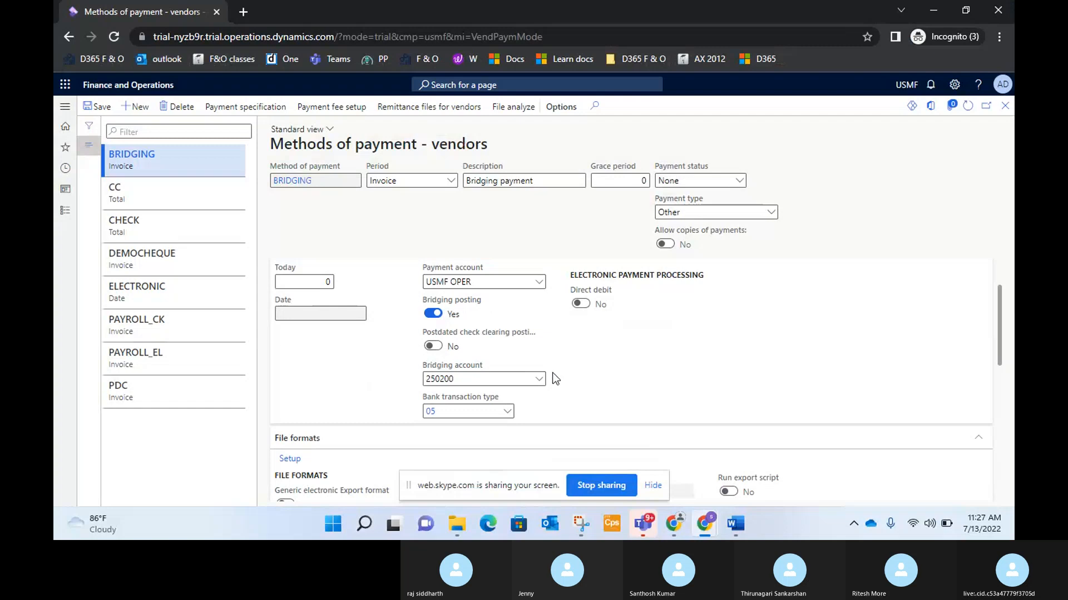
pyautogui.hotkey('alt', 'Tab')
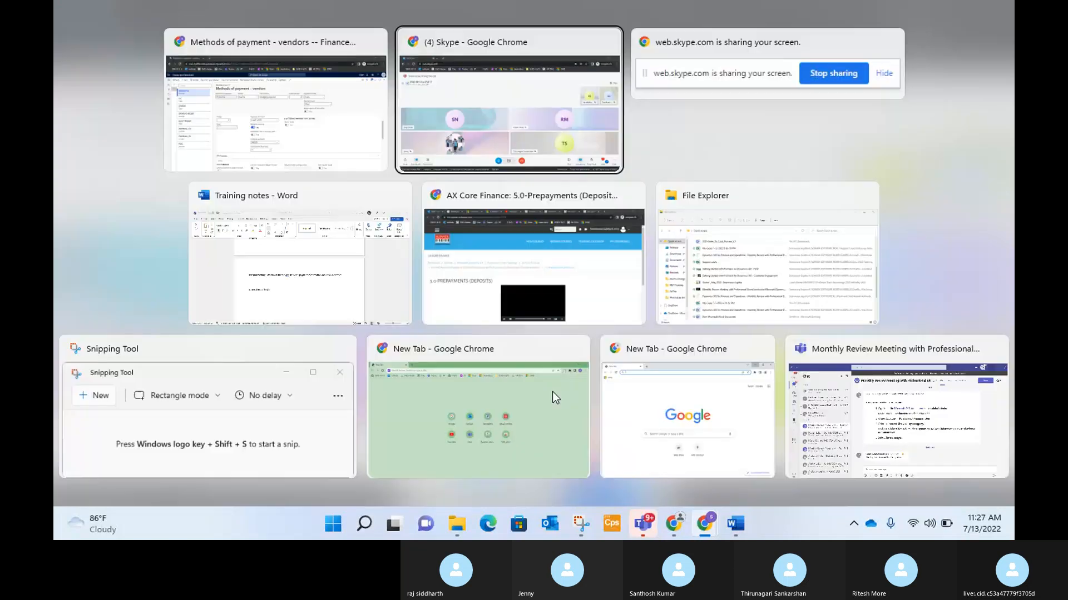
pyautogui.click(485, 459)
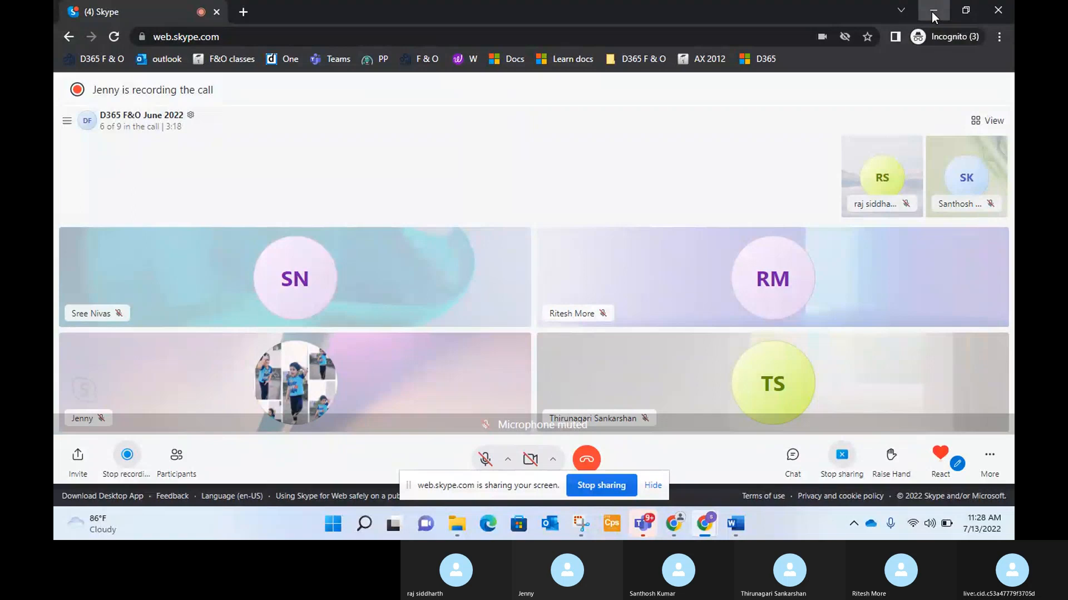
pyautogui.click(932, 12)
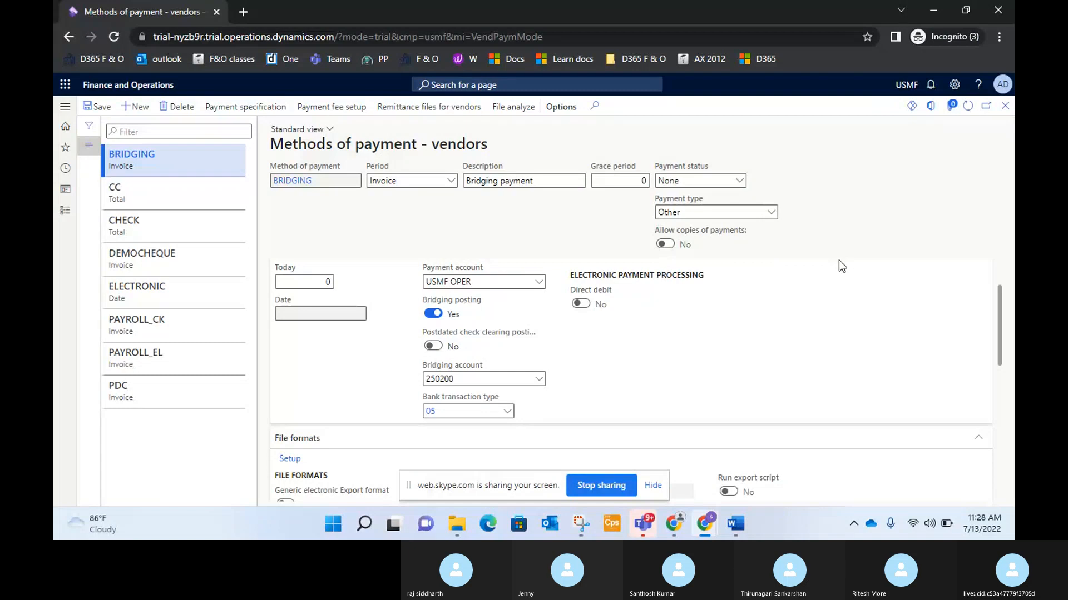
pyautogui.hotkey('alt', 'Tab')
pyautogui.hotkey('alt', 'Tab')
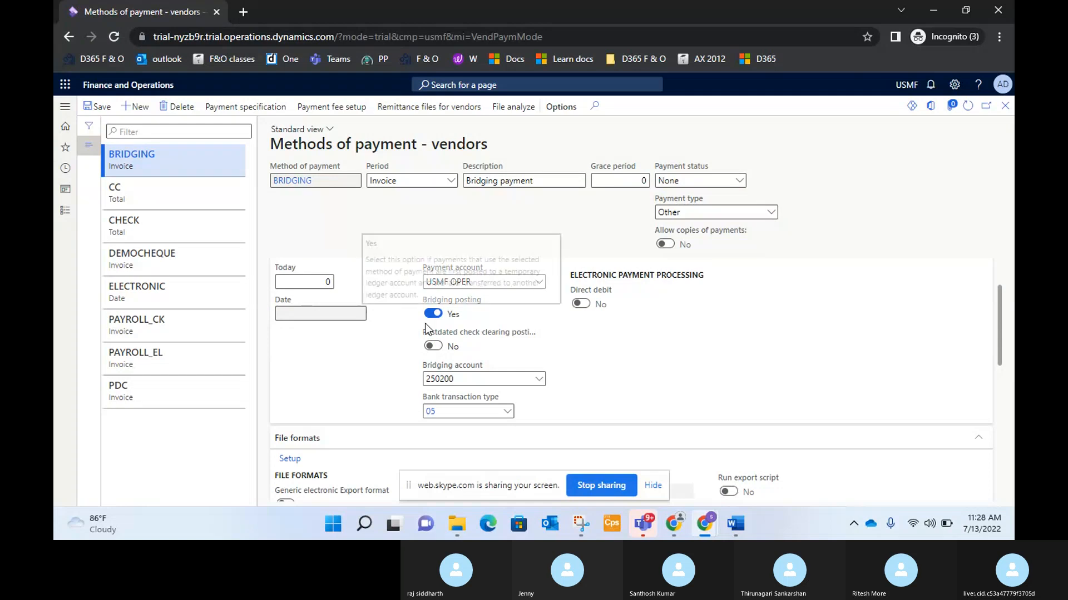
# Examine the bridging posting setting and the bridging account lookup of the BRIDGING payment method.
pyautogui.moveTo(458, 299)
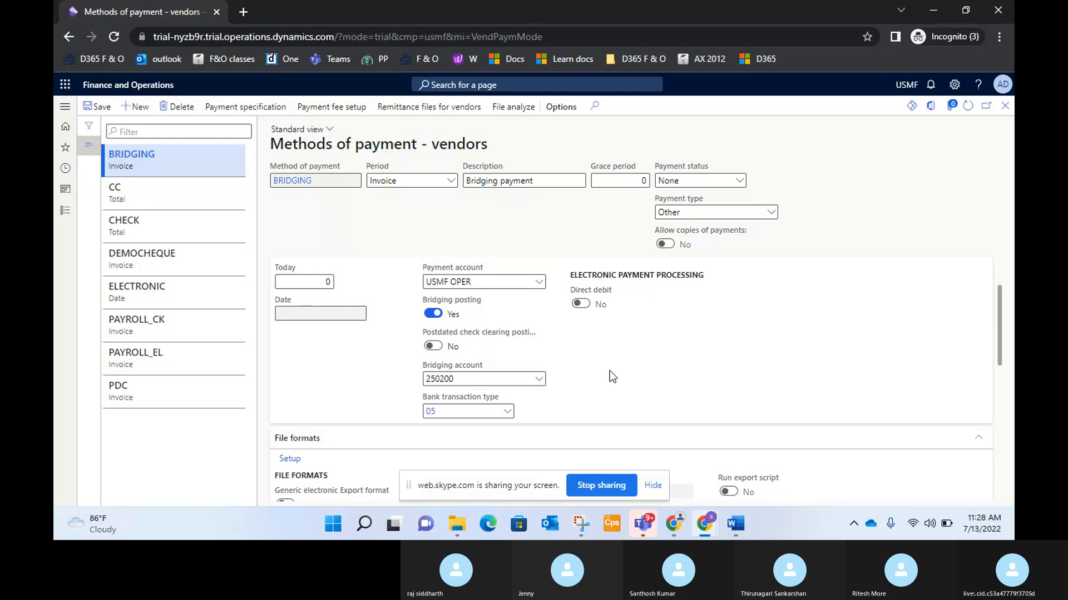
pyautogui.scroll(-2, 610, 371)
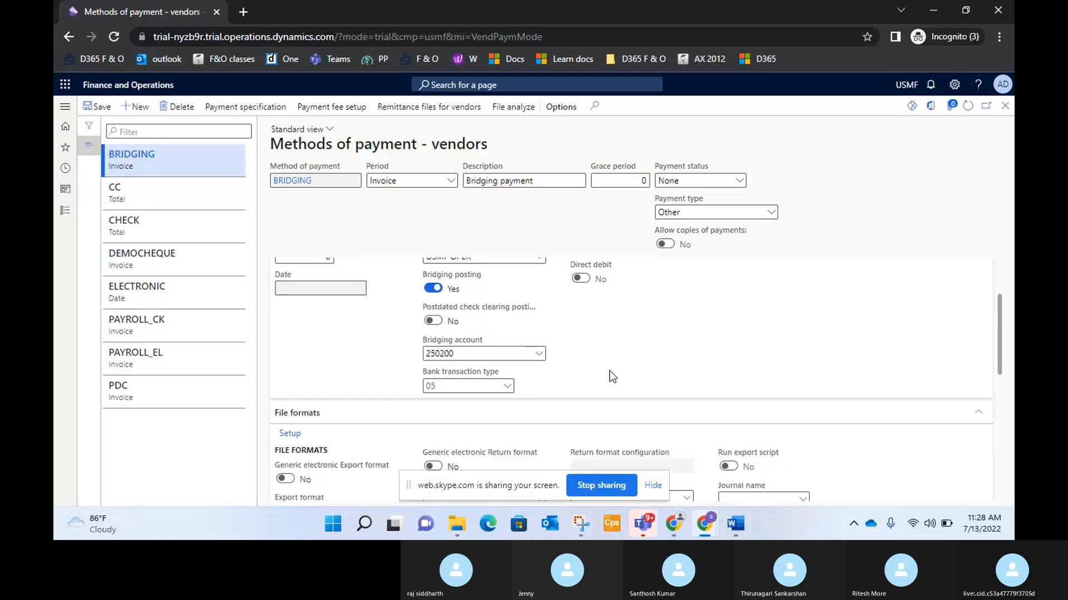
pyautogui.scroll(2, 610, 371)
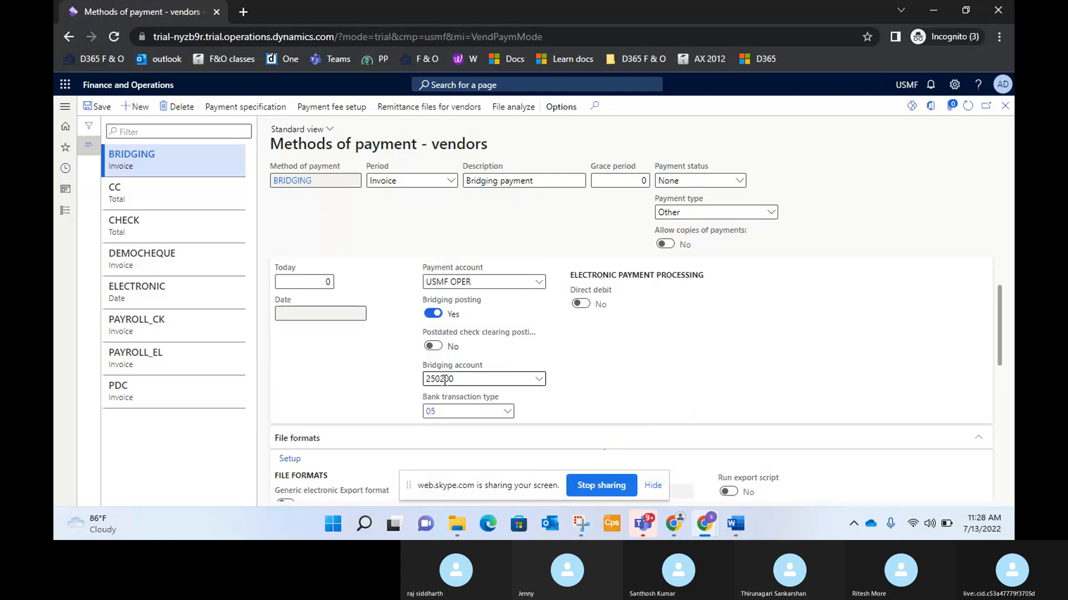
pyautogui.click(539, 380)
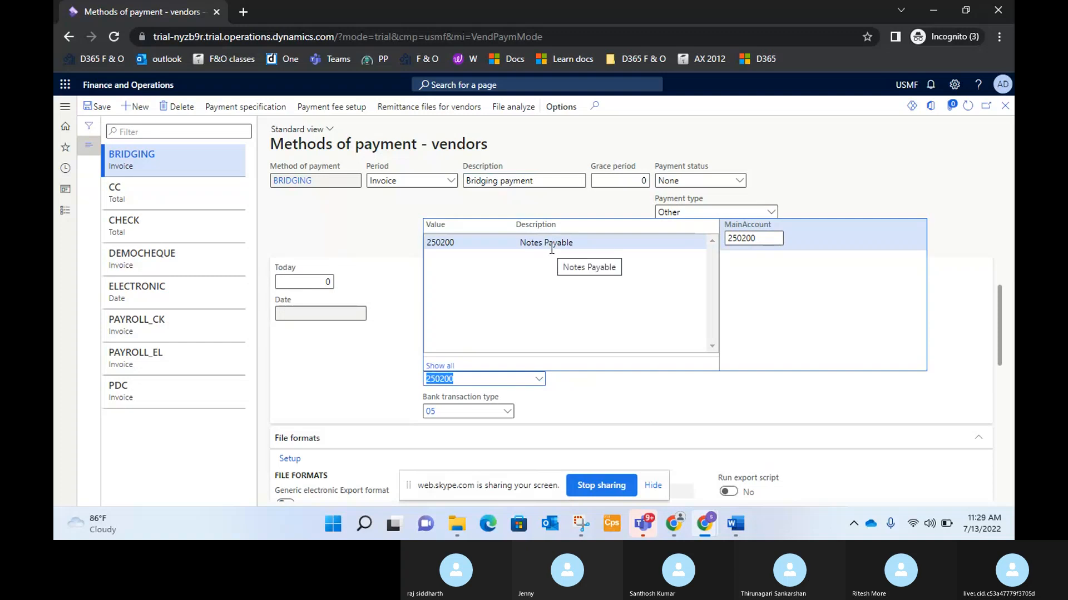
pyautogui.click(612, 398)
# Examine the BRIDGING method's bank transaction type options and its remaining file format and payment control settings.
pyautogui.scroll(-1, 600, 395)
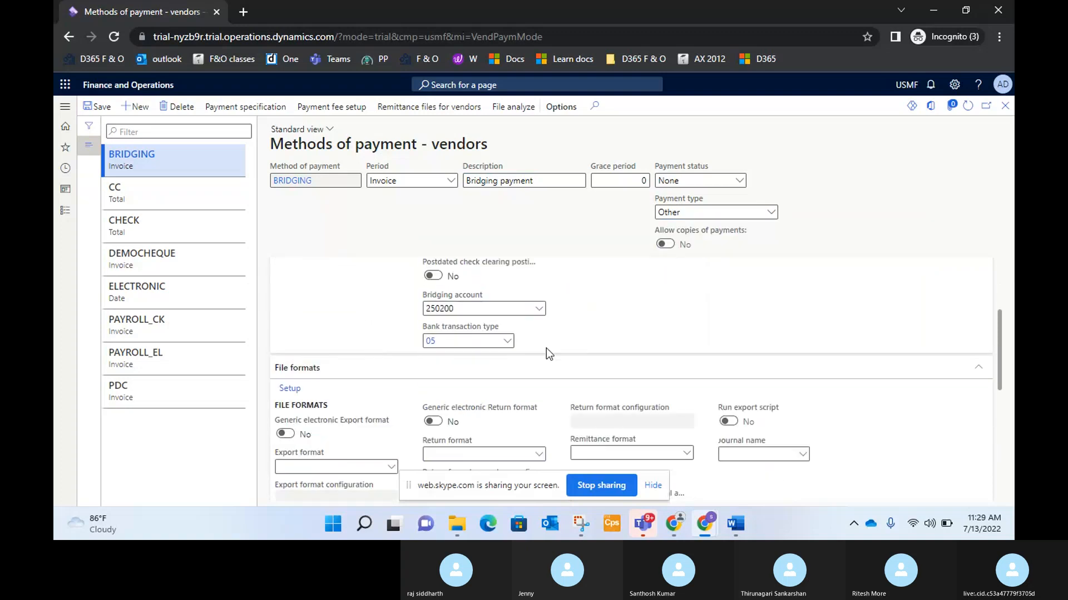
pyautogui.click(507, 342)
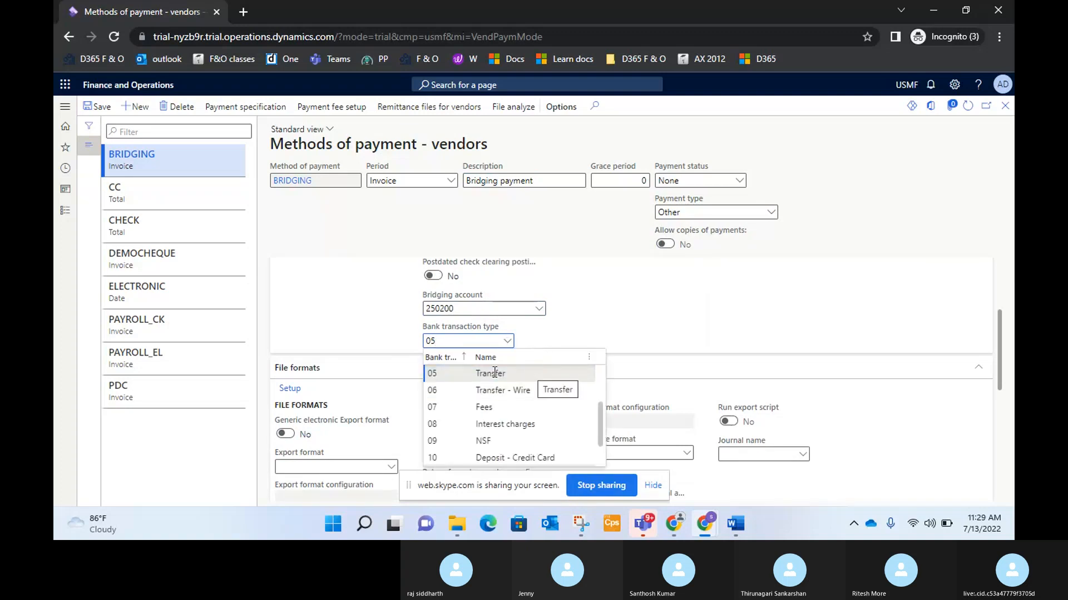
pyautogui.scroll(2, 542, 383)
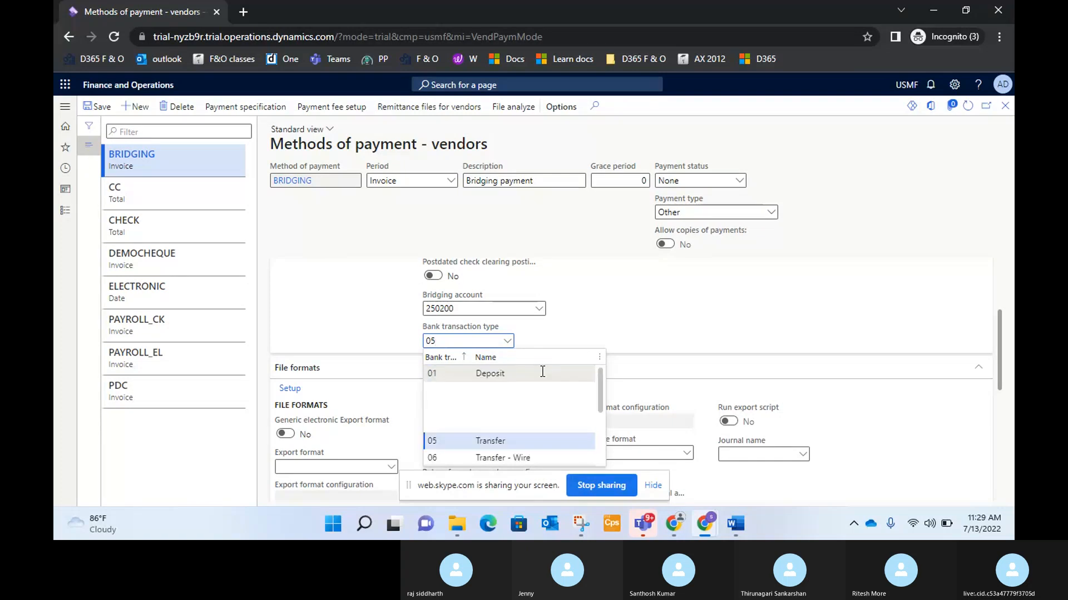
pyautogui.scroll(-2, 534, 397)
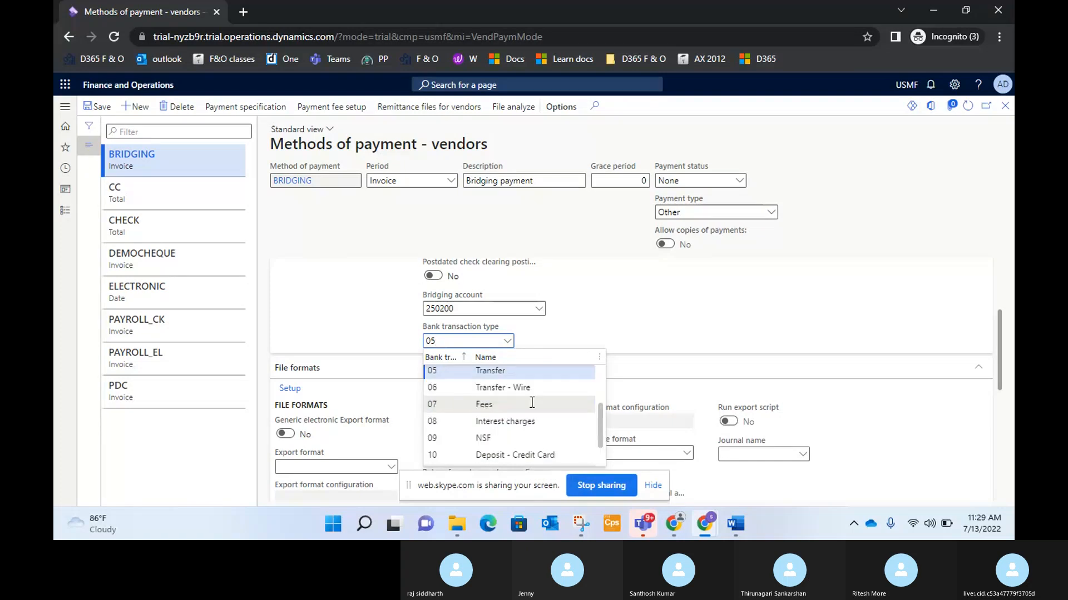
pyautogui.click(606, 316)
pyautogui.scroll(-3, 802, 352)
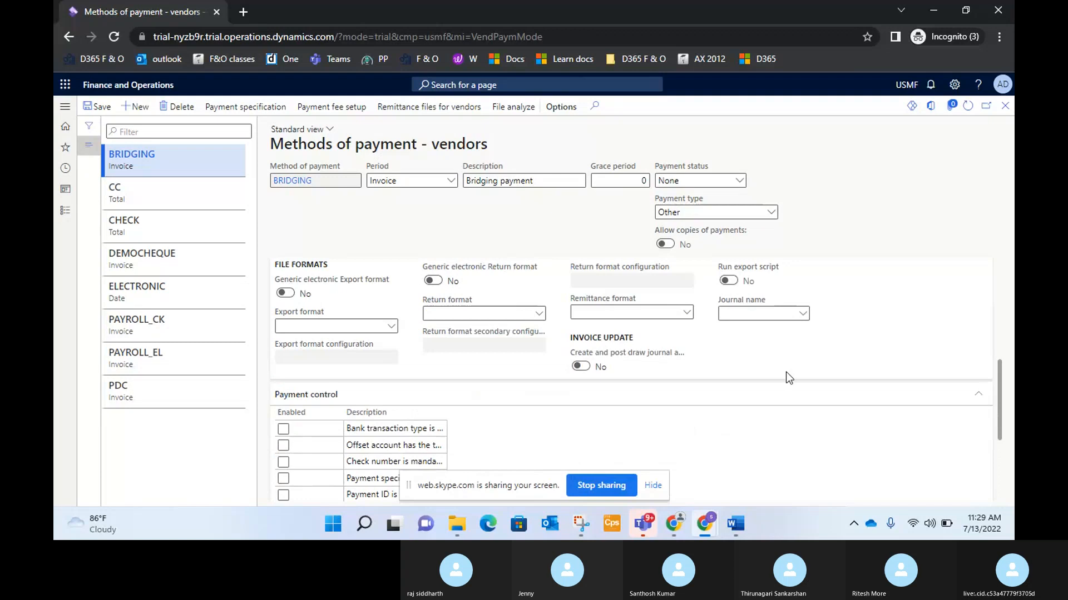
pyautogui.scroll(-3, 786, 372)
pyautogui.scroll(6, 786, 372)
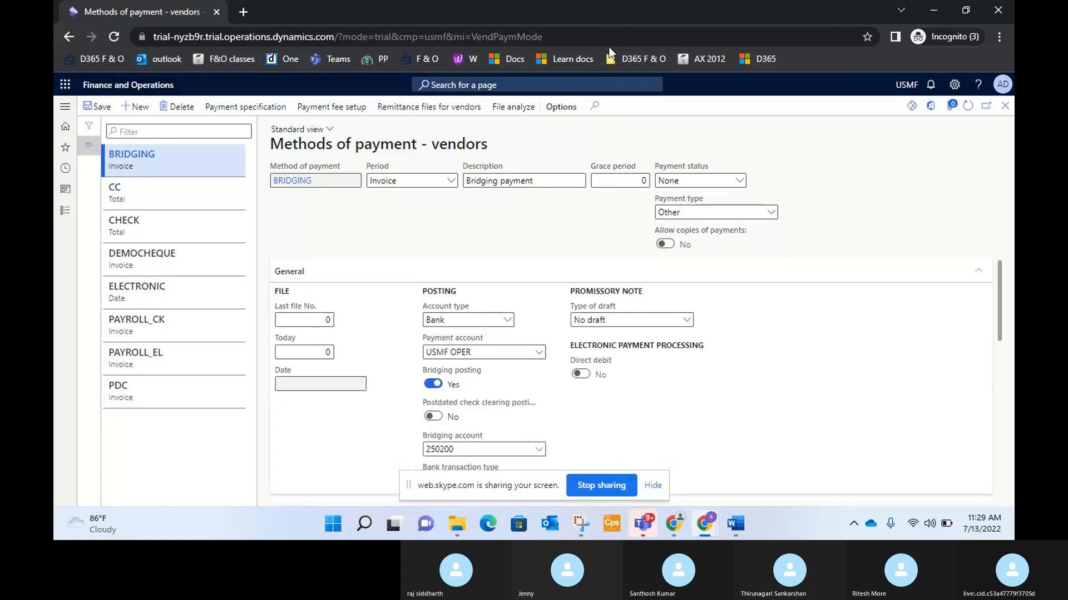
# Duplicate the methods of payment browser tab and open the Accounts payable vendor payment journal in the copy.
pyautogui.rightClick(172, 14)
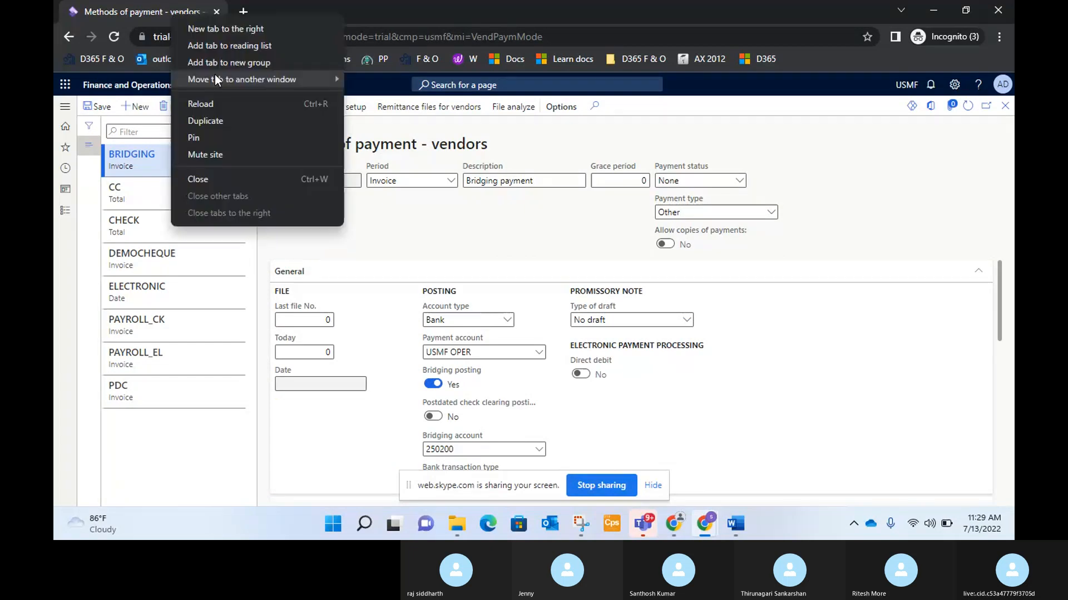
pyautogui.click(232, 121)
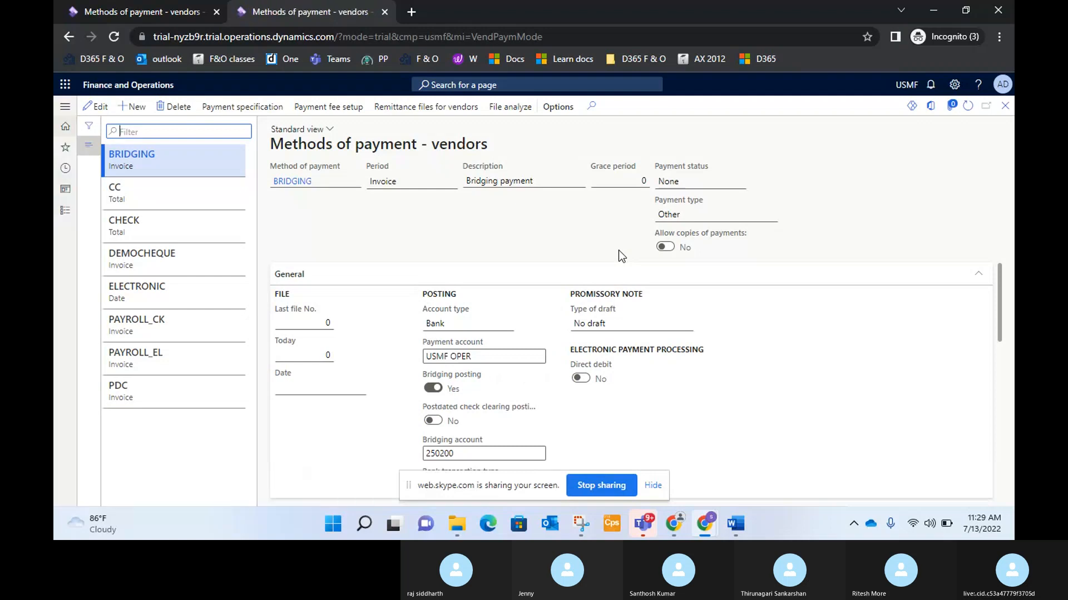
pyautogui.click(65, 210)
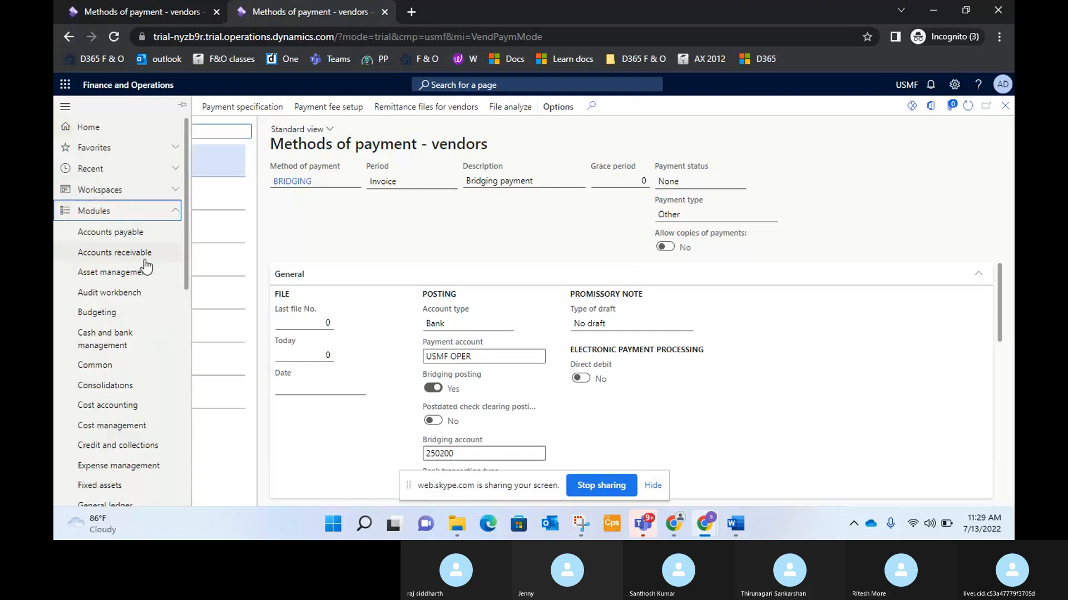
pyautogui.click(114, 233)
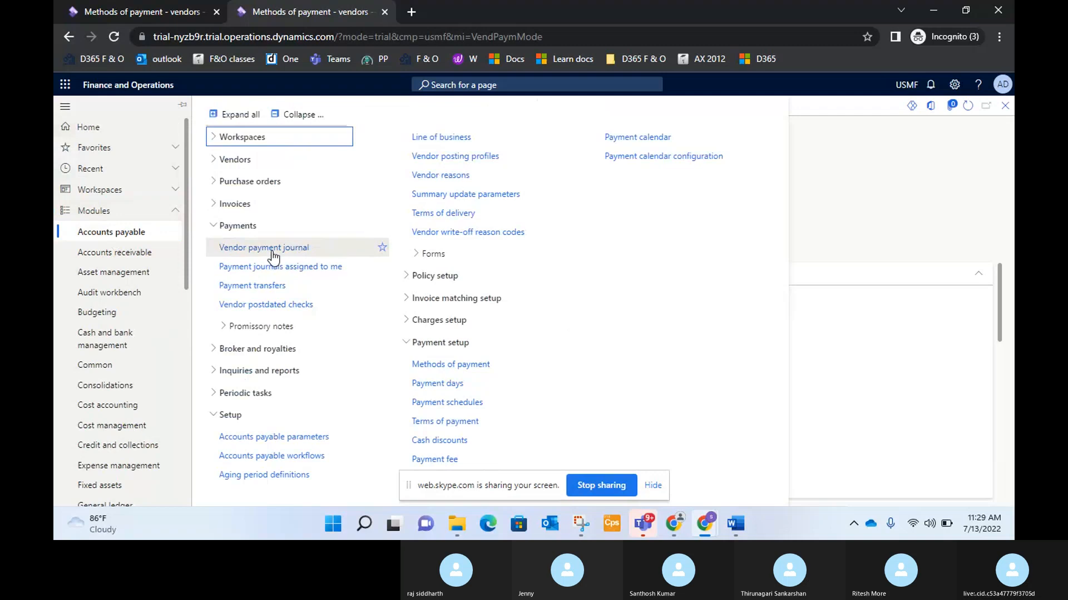
pyautogui.click(271, 250)
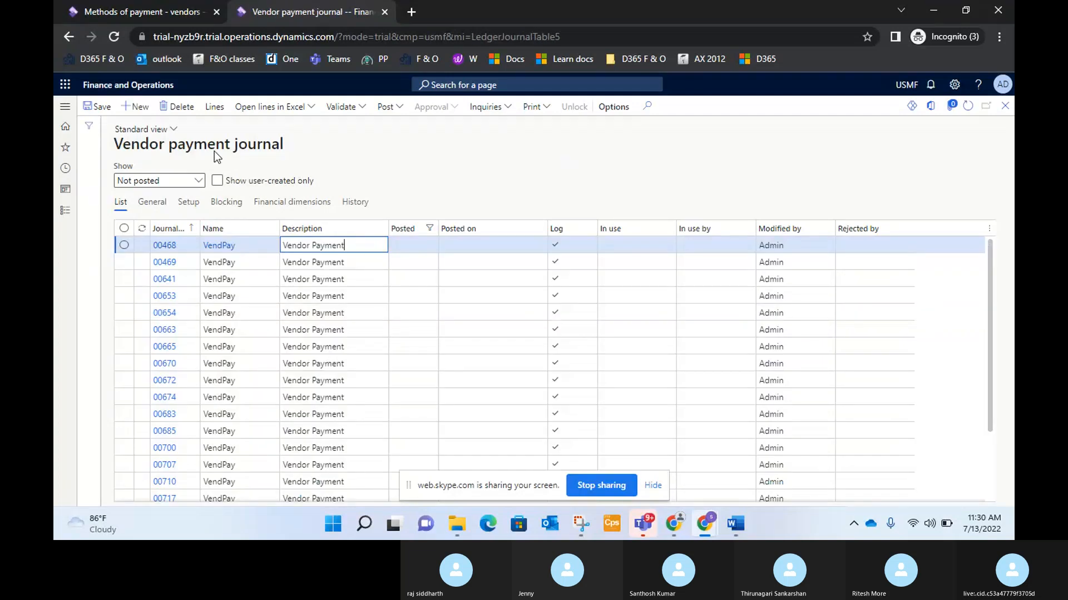
# Create a new vendor payment journal with the name VendPay and open its payment lines.
pyautogui.click(99, 106)
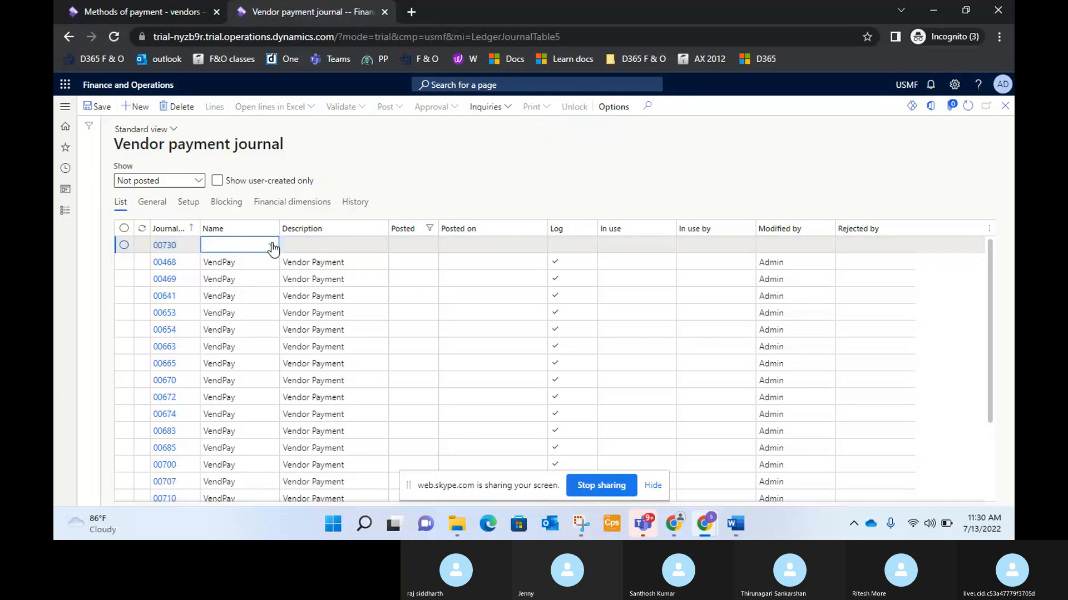
pyautogui.click(272, 245)
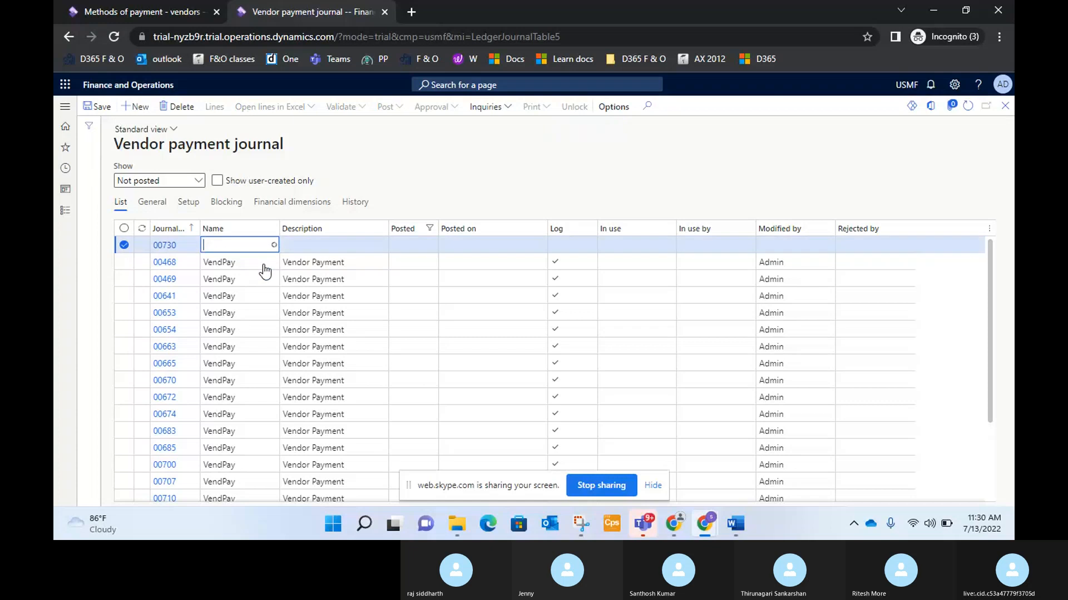
pyautogui.click(249, 280)
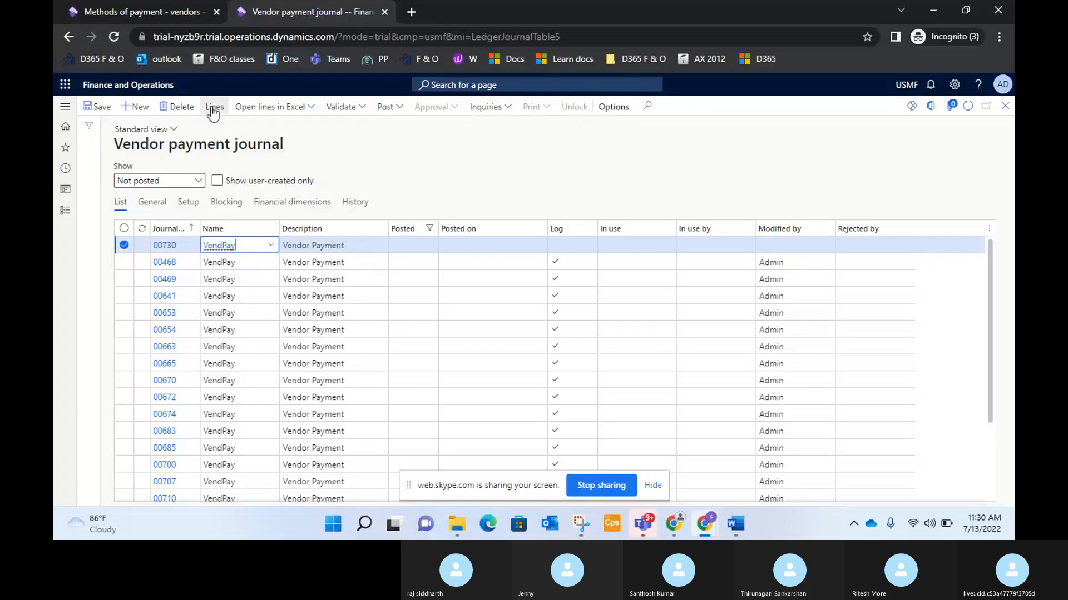
pyautogui.click(214, 110)
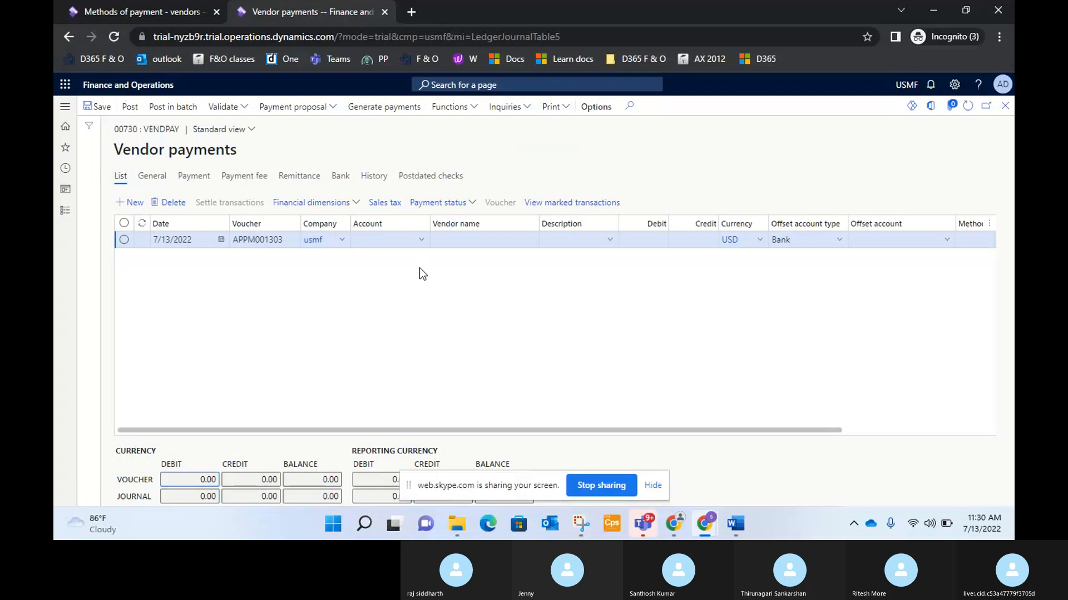
# Enter the Wipro vendor account on the payment line with a credit amount of 15000.
pyautogui.click(422, 251)
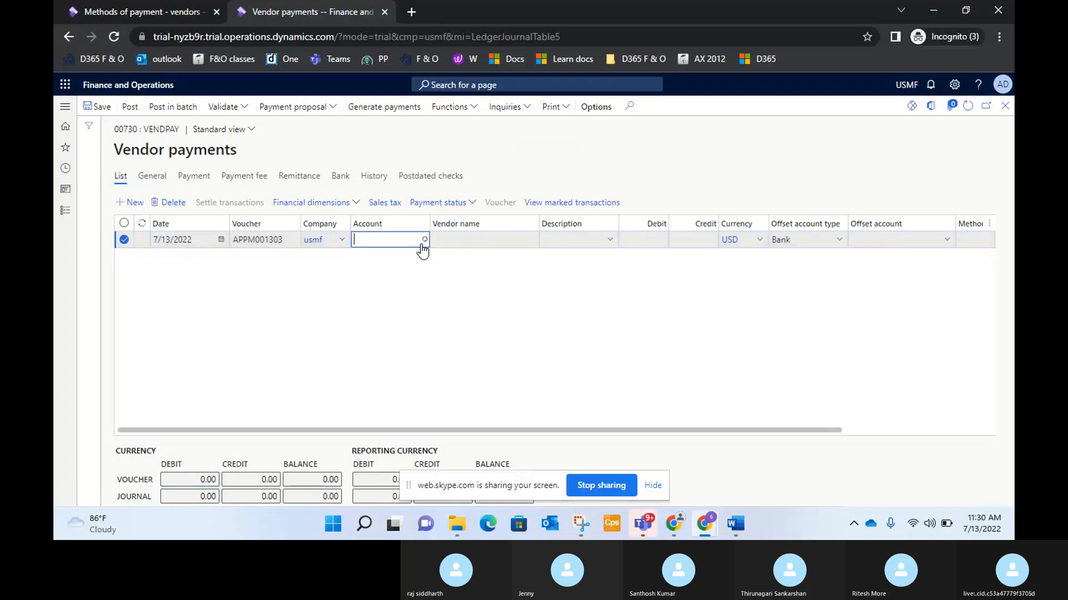
pyautogui.click(423, 243)
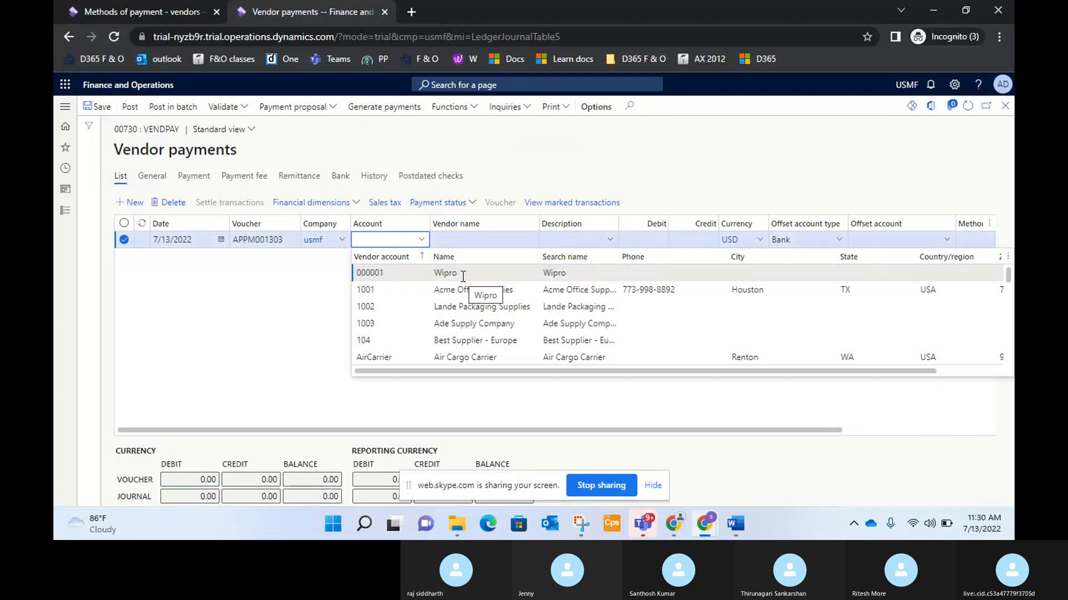
pyautogui.press('Escape')
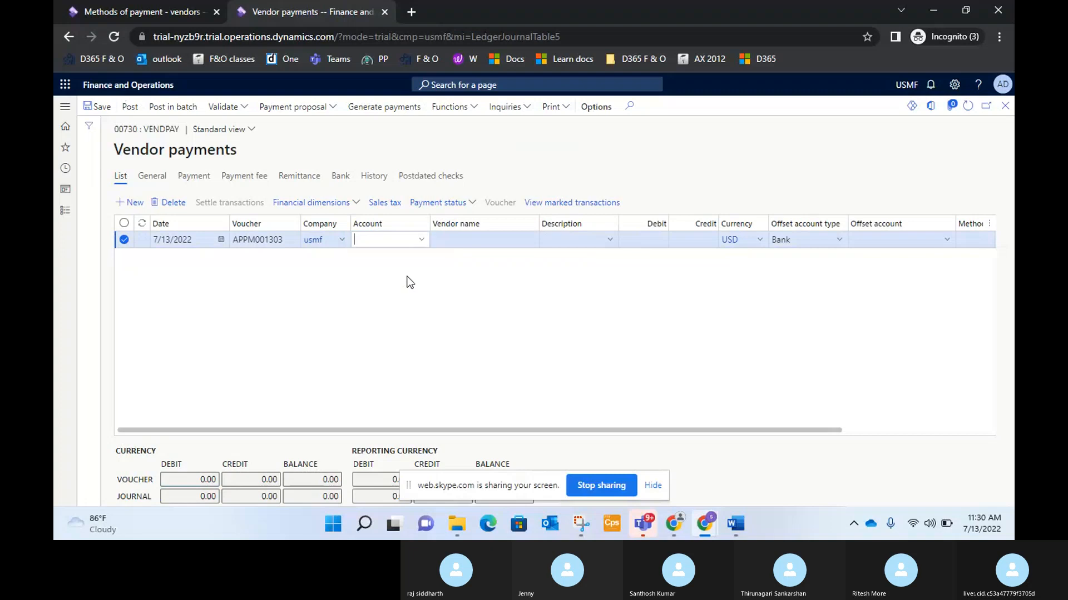
pyautogui.write('000001')
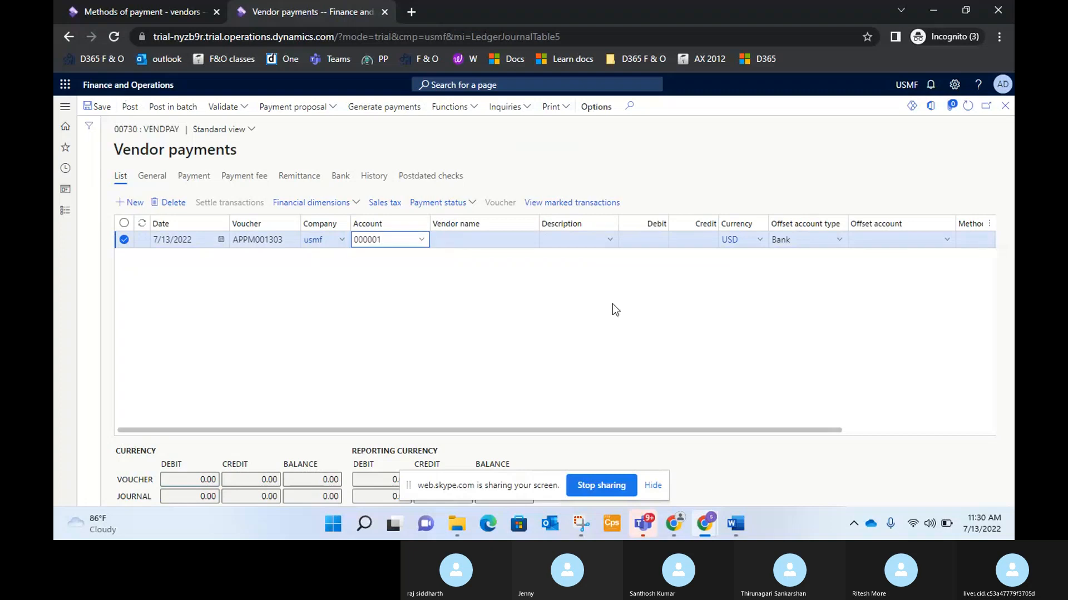
pyautogui.click(665, 305)
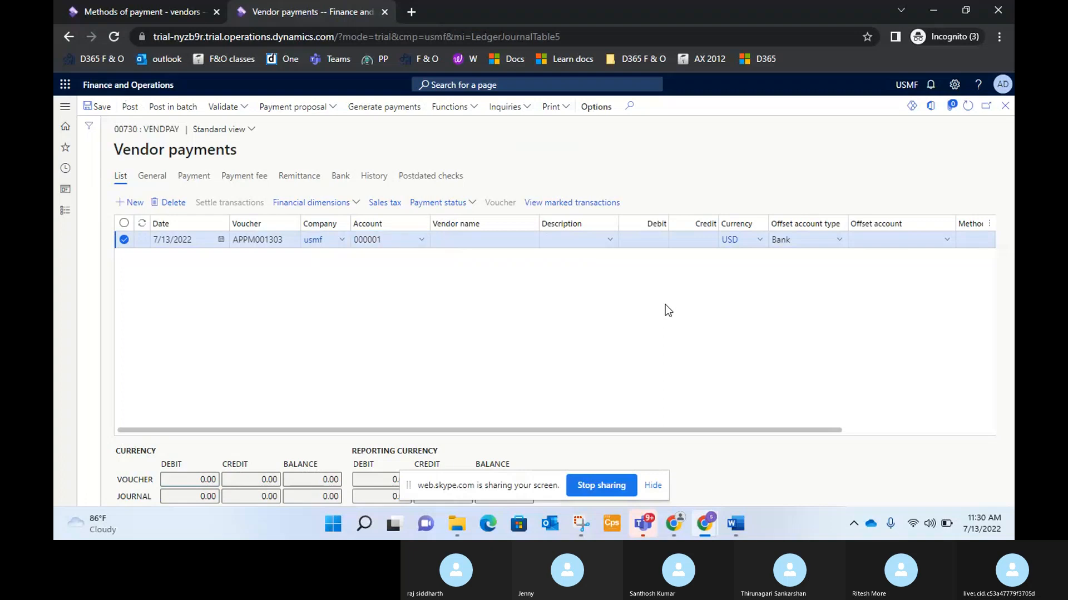
pyautogui.click(713, 240)
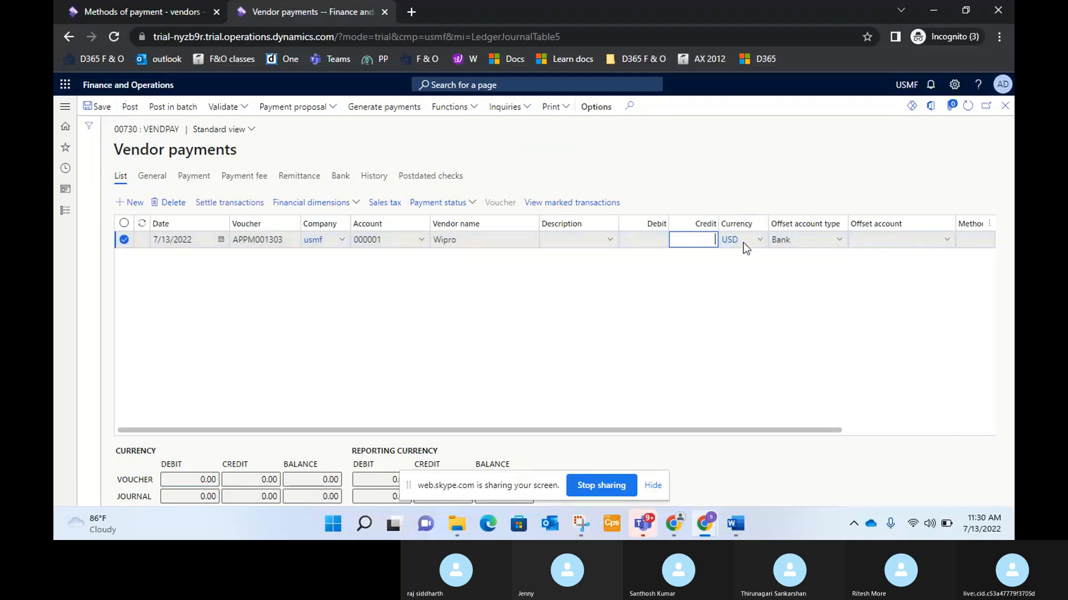
pyautogui.write('15000')
pyautogui.click(716, 329)
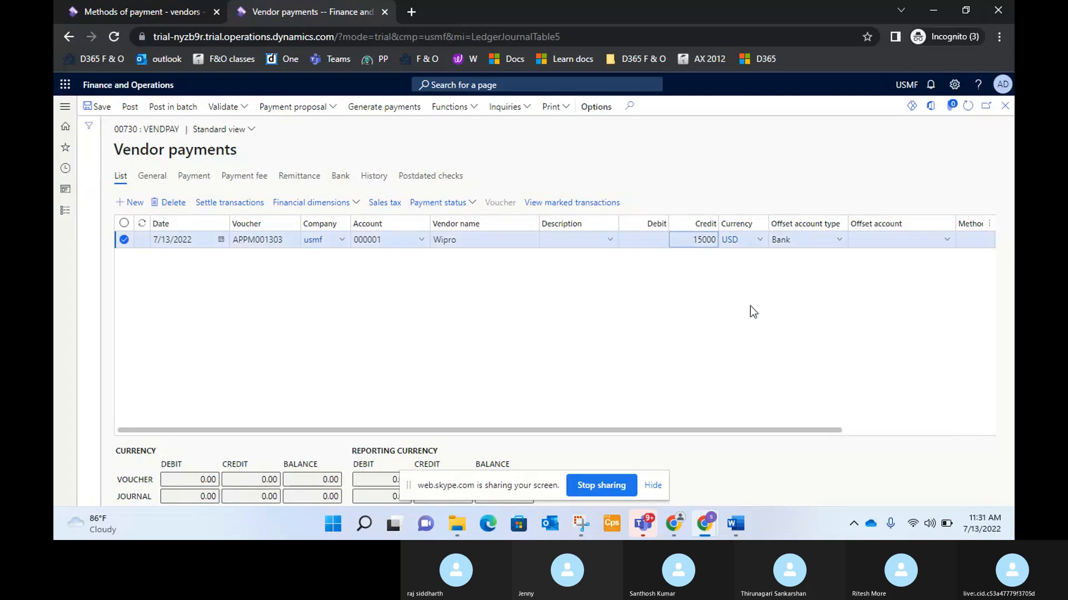
# Select USMF OPER as the line's bank offset account, and change the offset account type to Ledger.
pyautogui.click(949, 245)
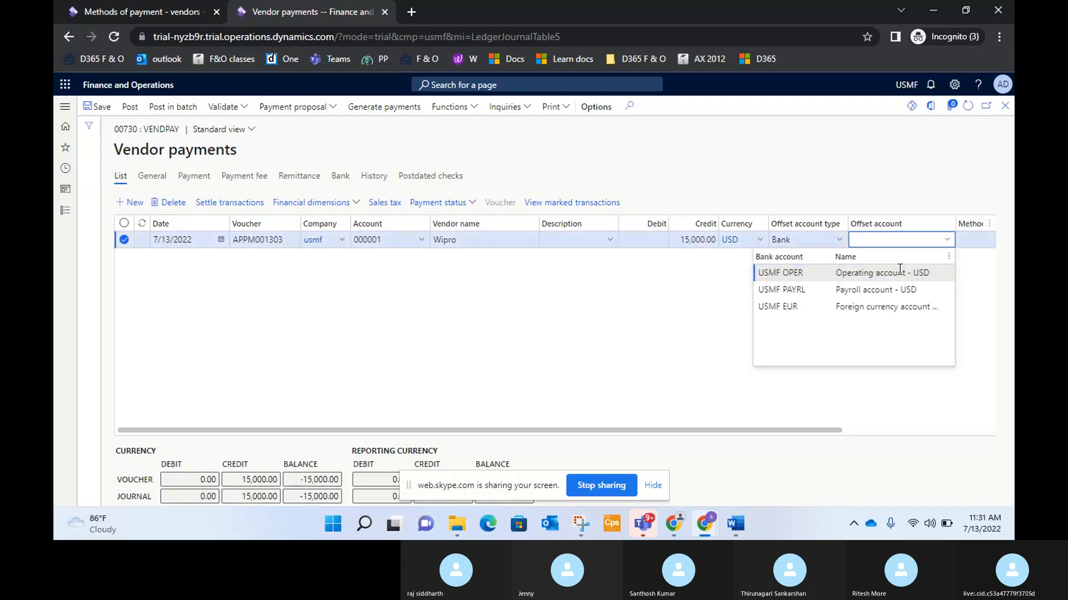
pyautogui.click(893, 275)
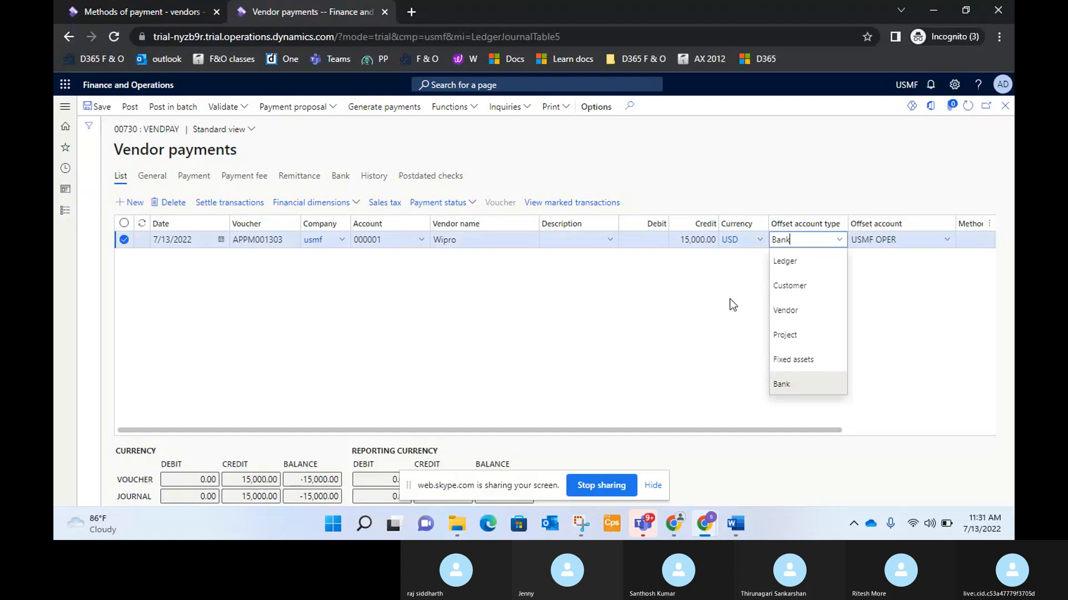
pyautogui.click(819, 264)
# Copy bridging account 250200 from the BRIDGING payment method into the payment line's offset account.
pyautogui.click(950, 246)
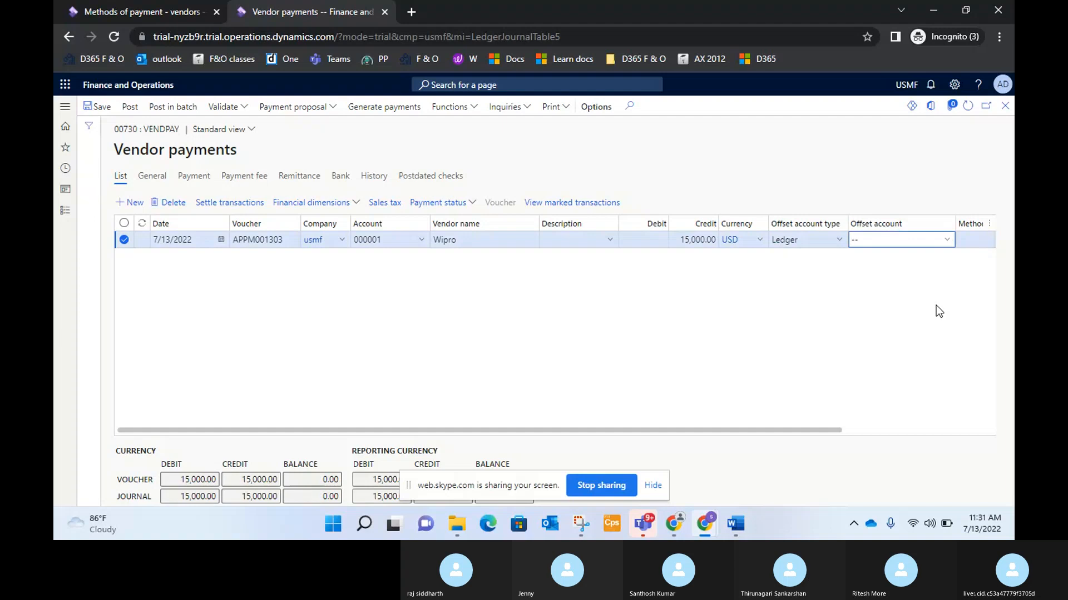
pyautogui.click(937, 243)
pyautogui.press('BackSpace')
pyautogui.press('BackSpace')
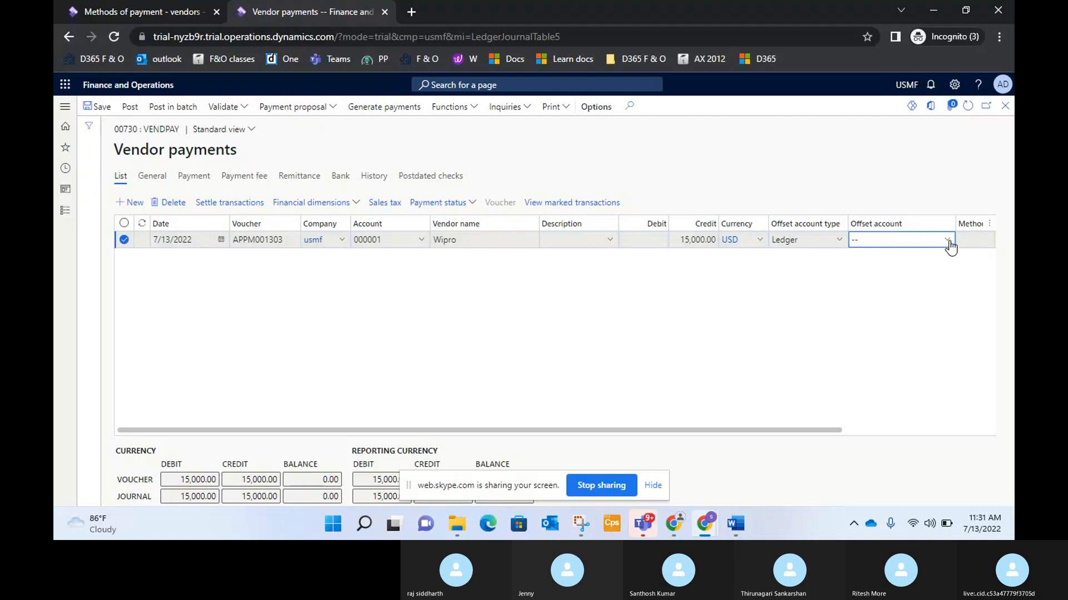
pyautogui.click(947, 241)
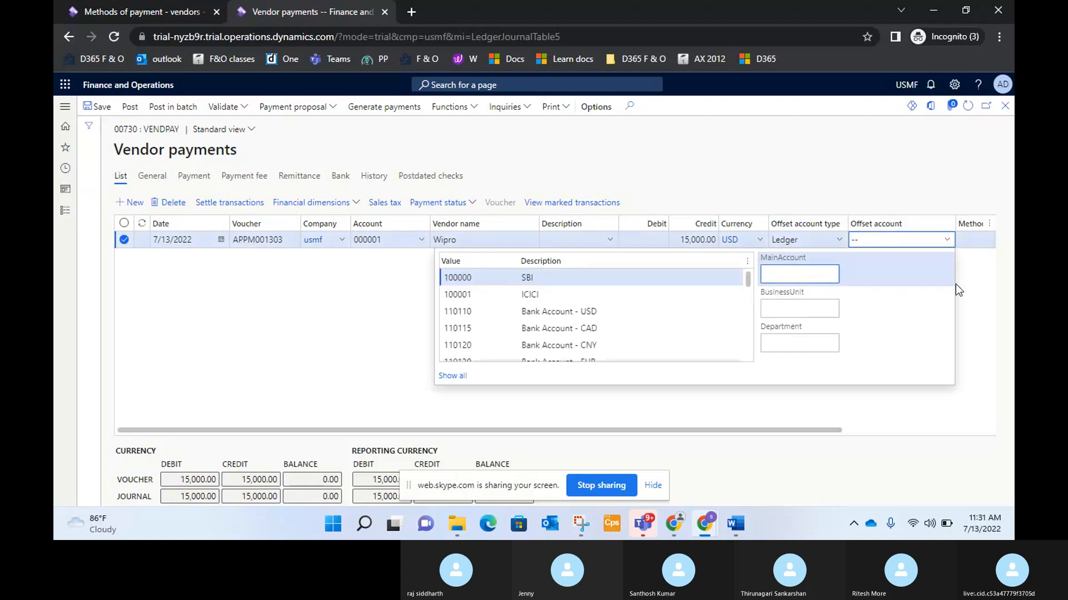
pyautogui.click(128, 11)
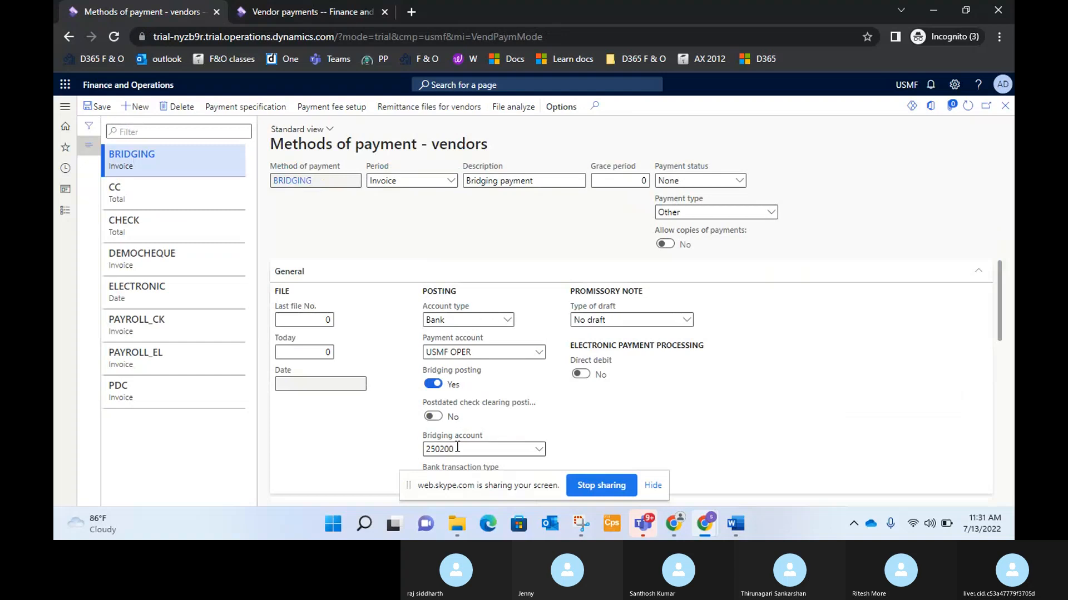
pyautogui.moveTo(457, 447); pyautogui.dragTo(419, 450)
pyautogui.hotkey('ctrl', 'c')
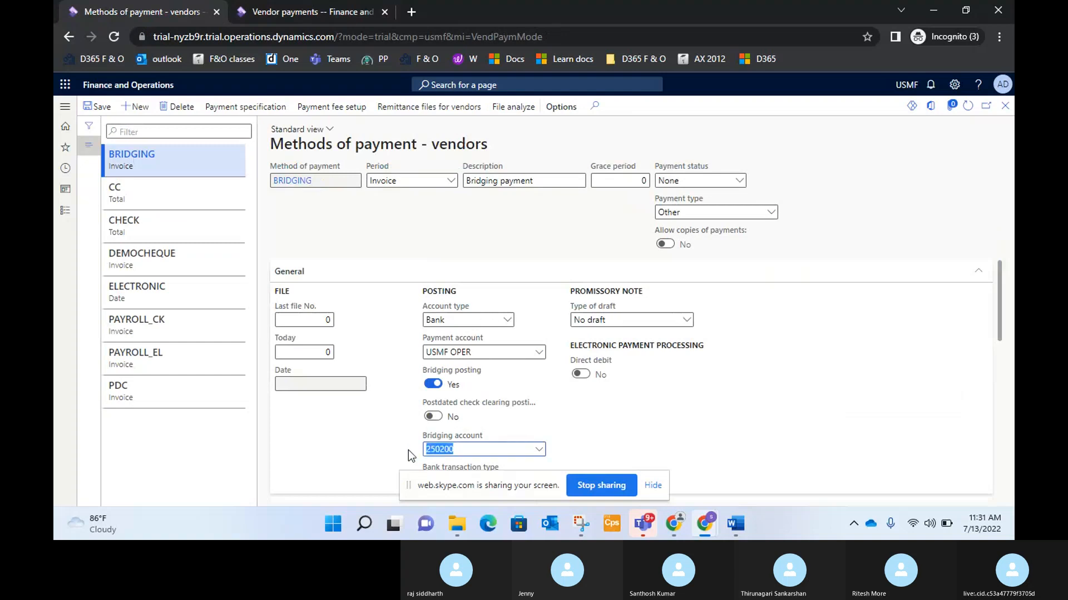
pyautogui.click(322, 15)
pyautogui.hotkey('ctrl', 'v')
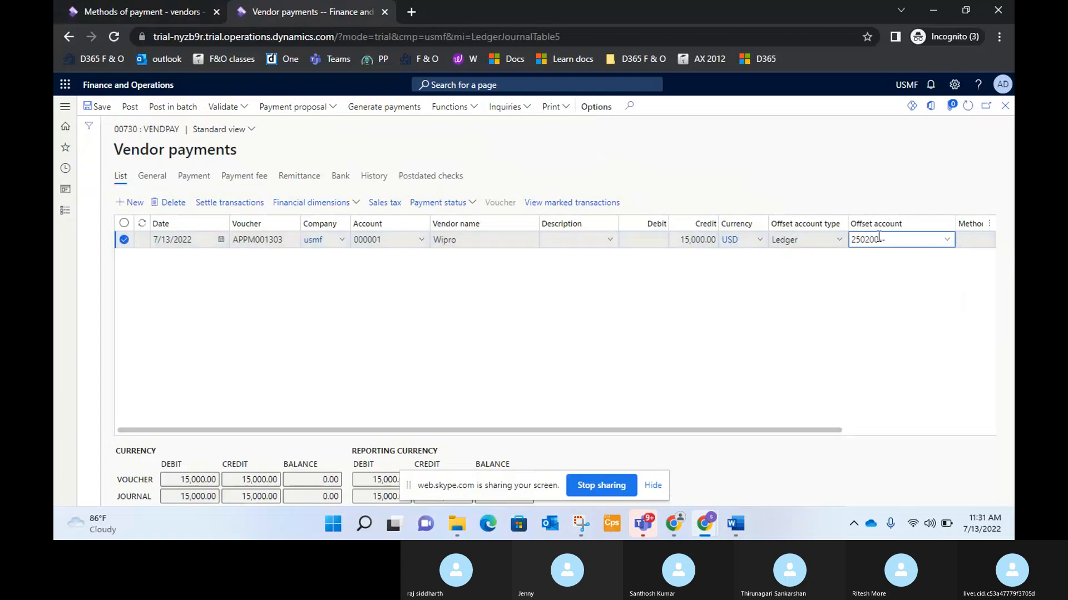
pyautogui.click(946, 240)
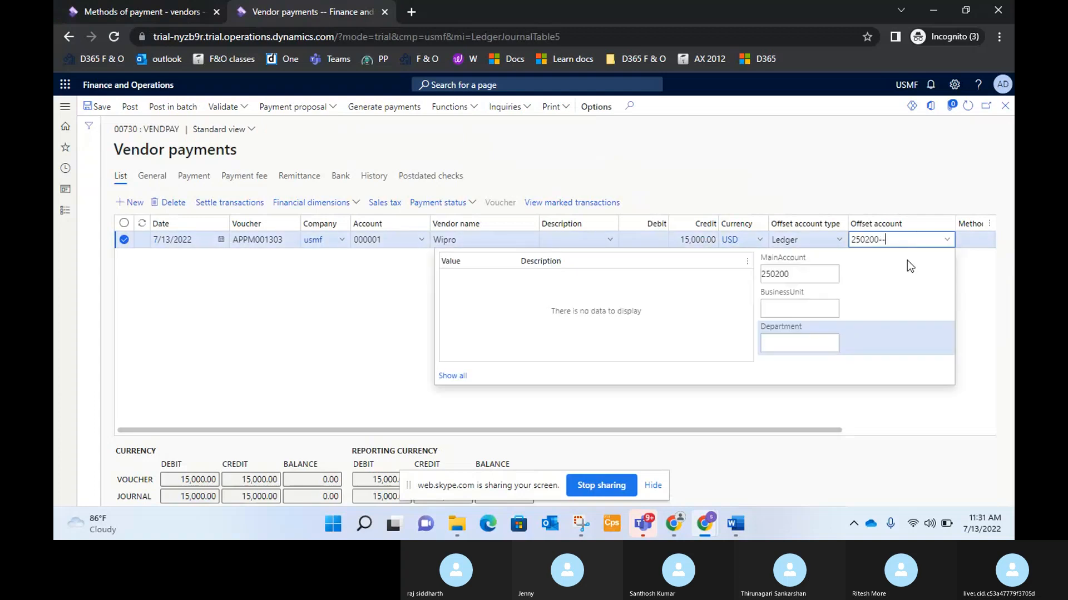
pyautogui.click(817, 272)
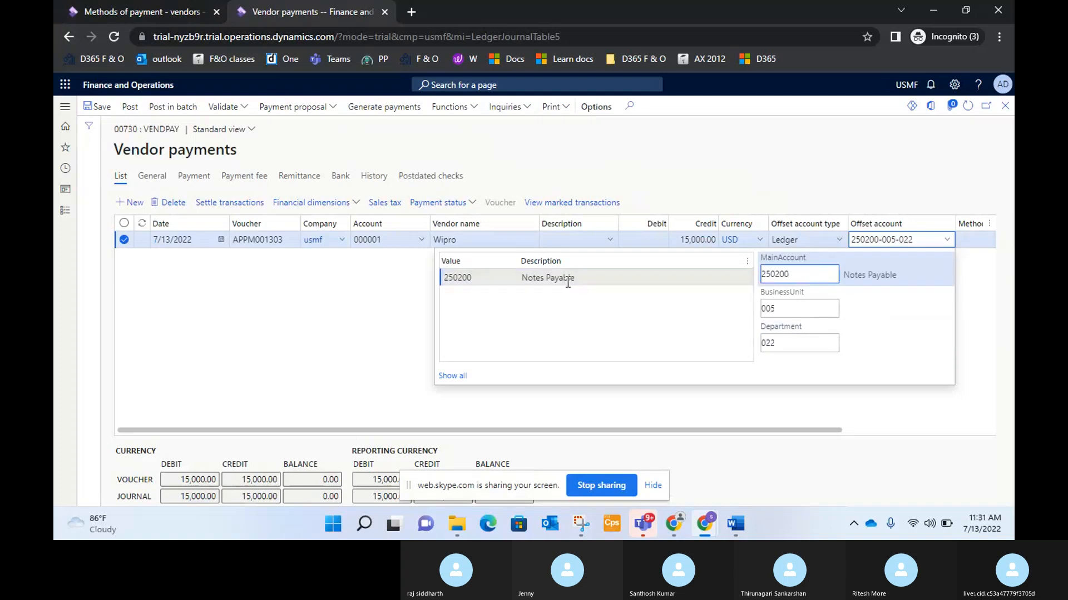
pyautogui.click(981, 299)
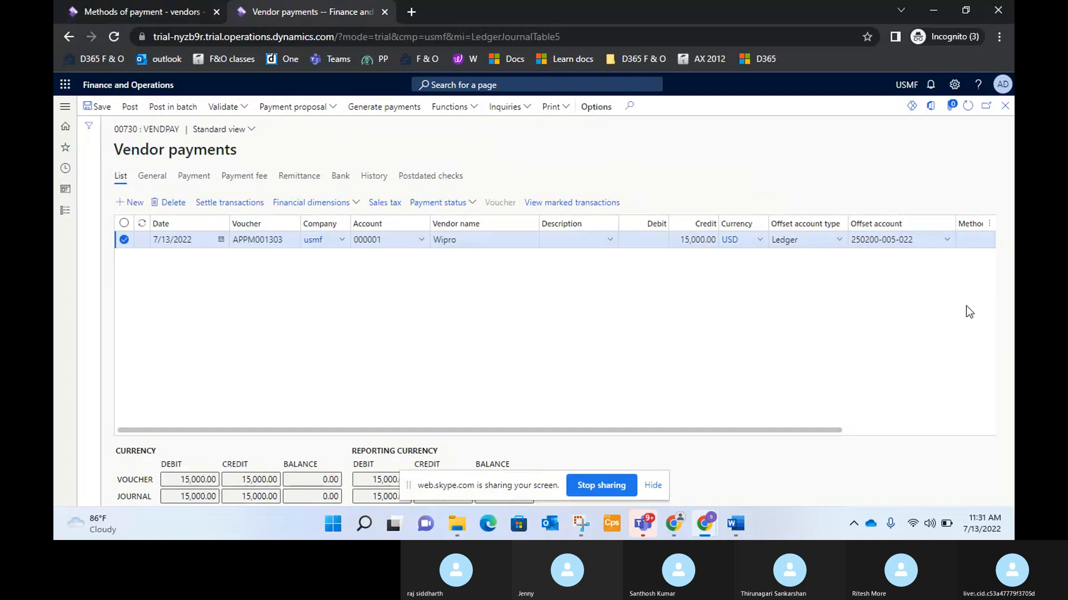
pyautogui.click(559, 247)
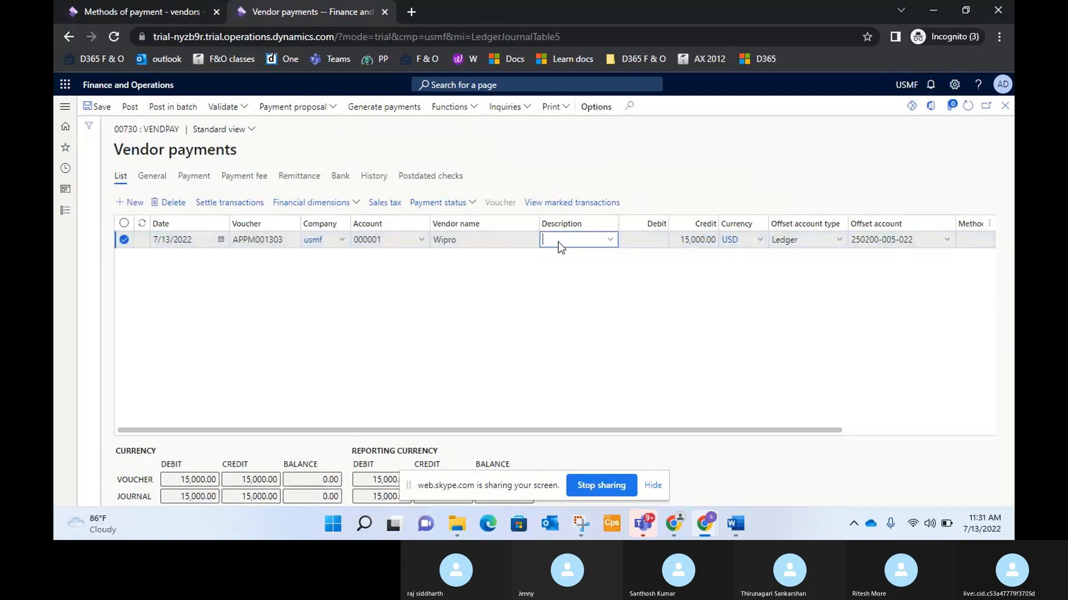
pyautogui.write('Rent')
pyautogui.click(612, 317)
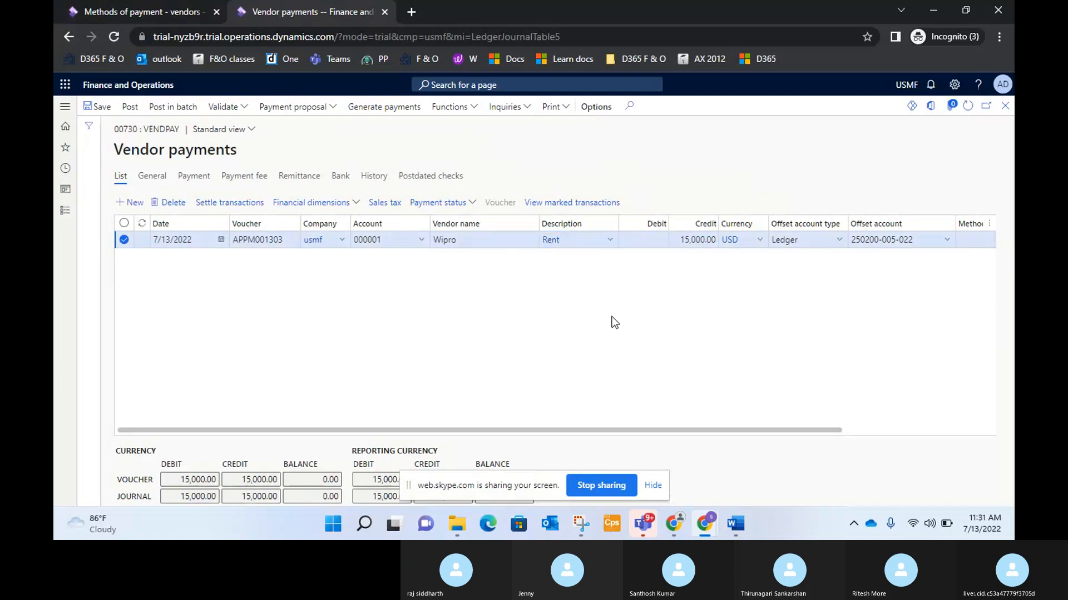
pyautogui.click(583, 238)
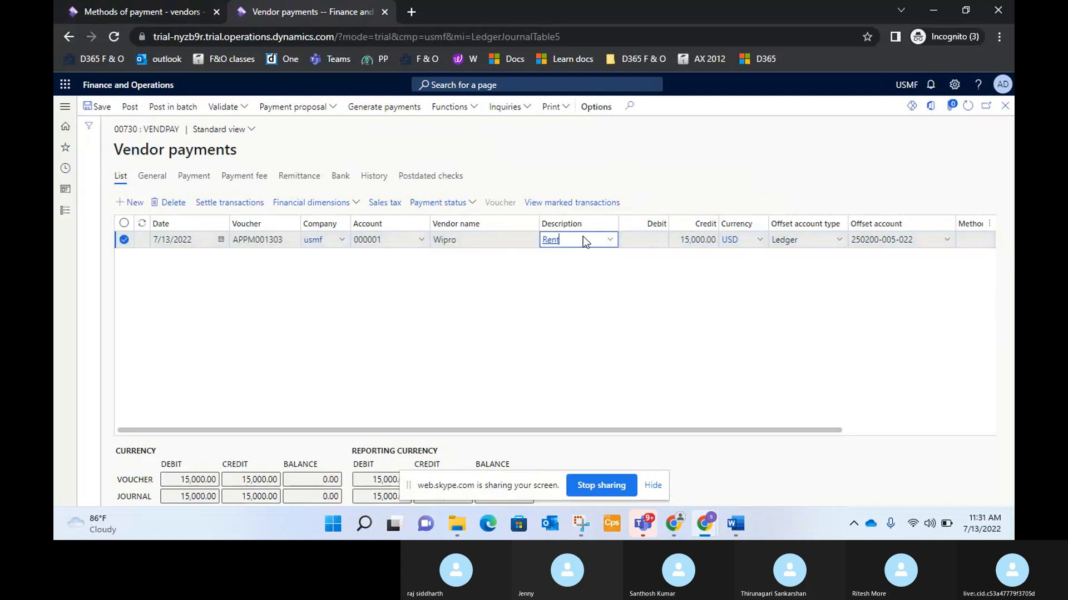
# Set the payment line's method of payment to BRIDGING and return to the line list.
pyautogui.click(198, 178)
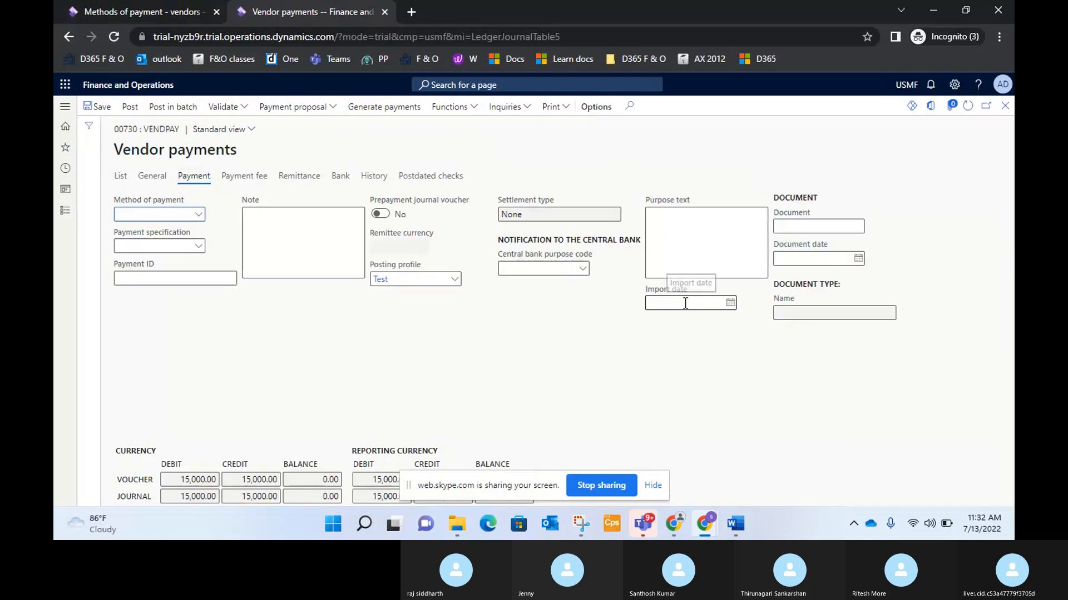
pyautogui.click(199, 215)
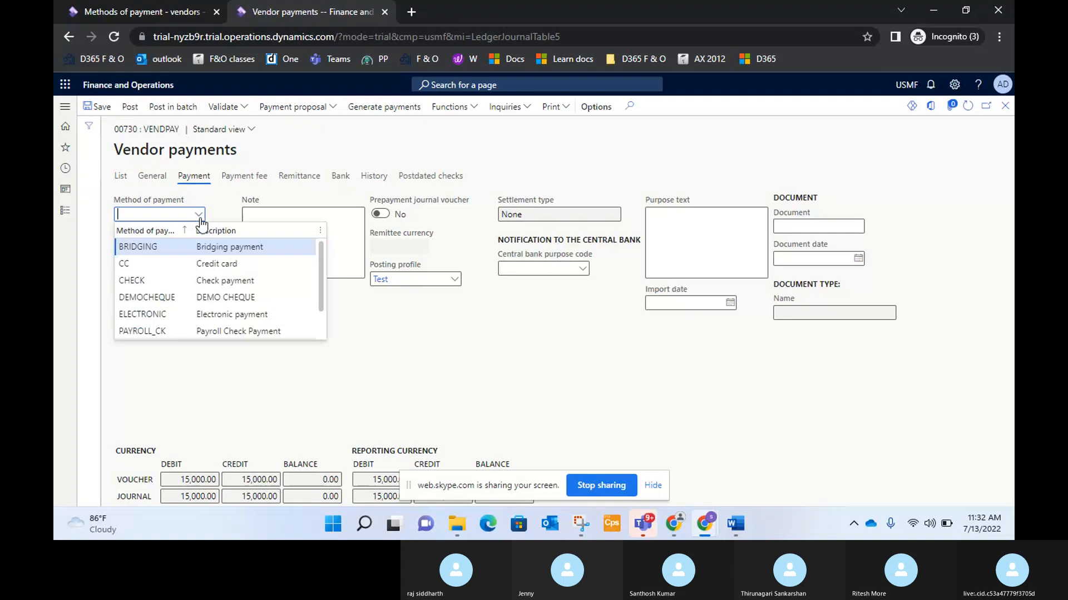
pyautogui.click(225, 248)
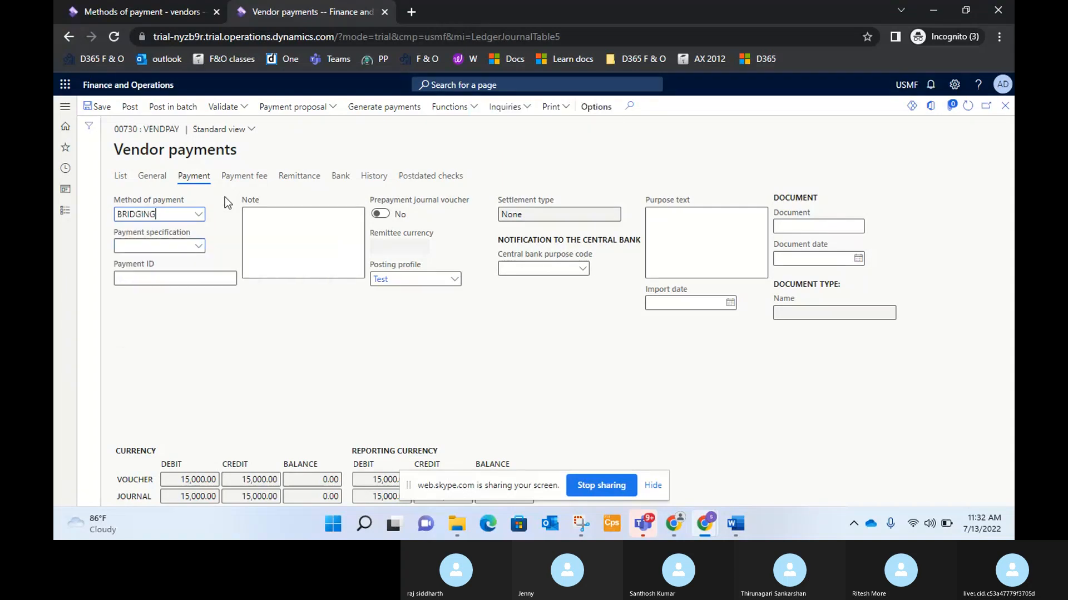
pyautogui.click(120, 180)
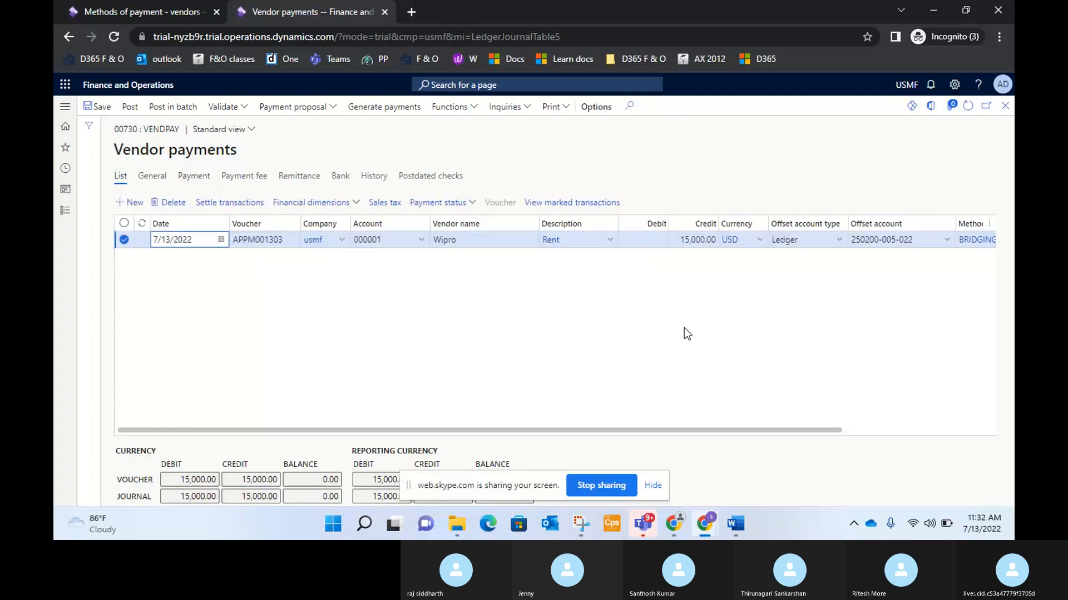
# Validate and post the Wipro vendor payment journal.
pyautogui.moveTo(673, 433); pyautogui.dragTo(592, 434)
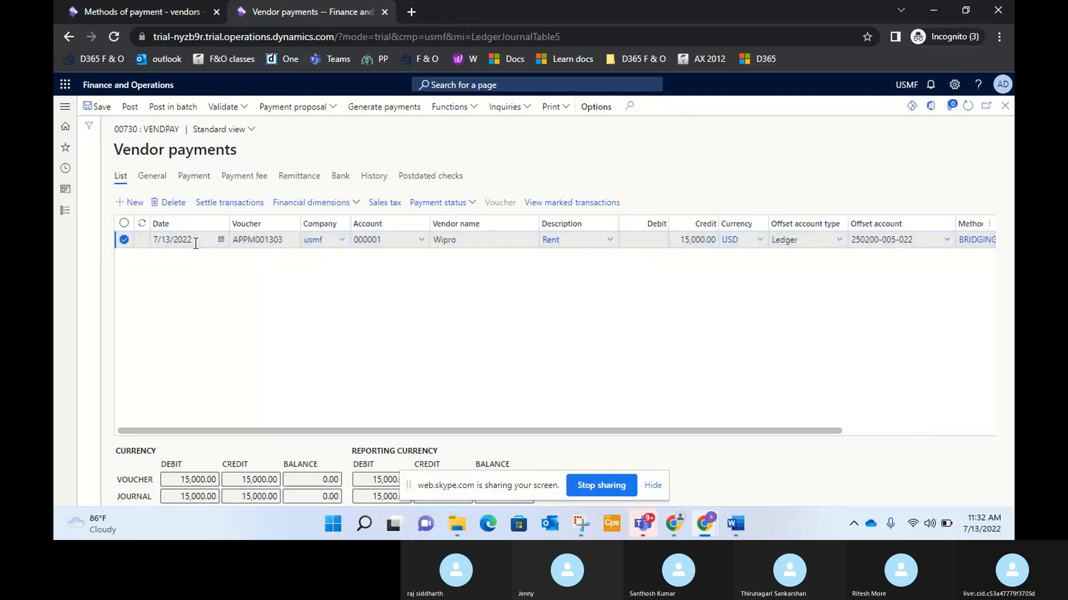
pyautogui.click(211, 109)
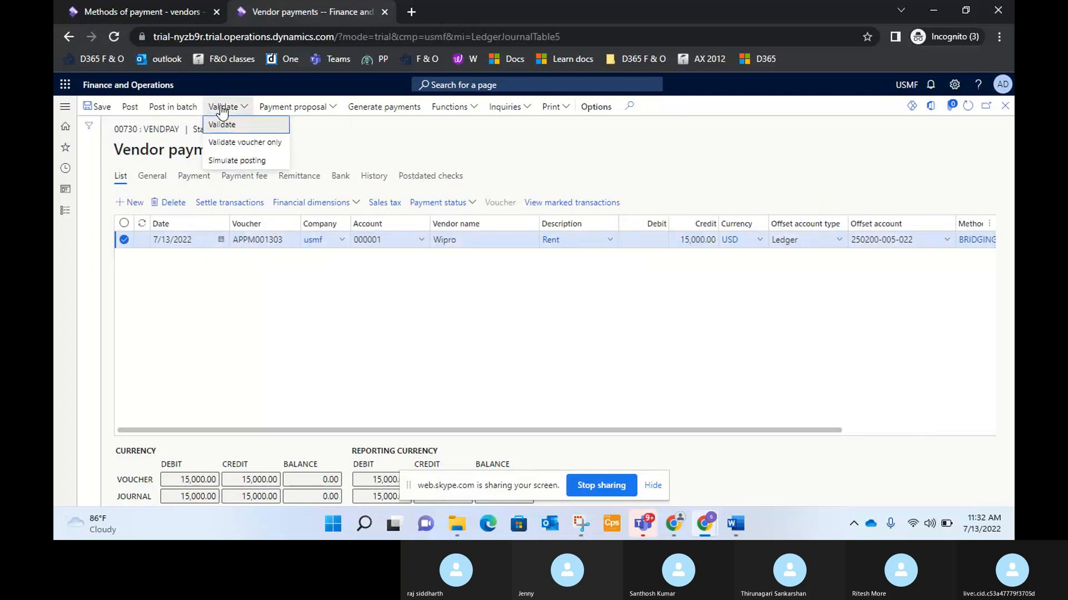
pyautogui.click(253, 127)
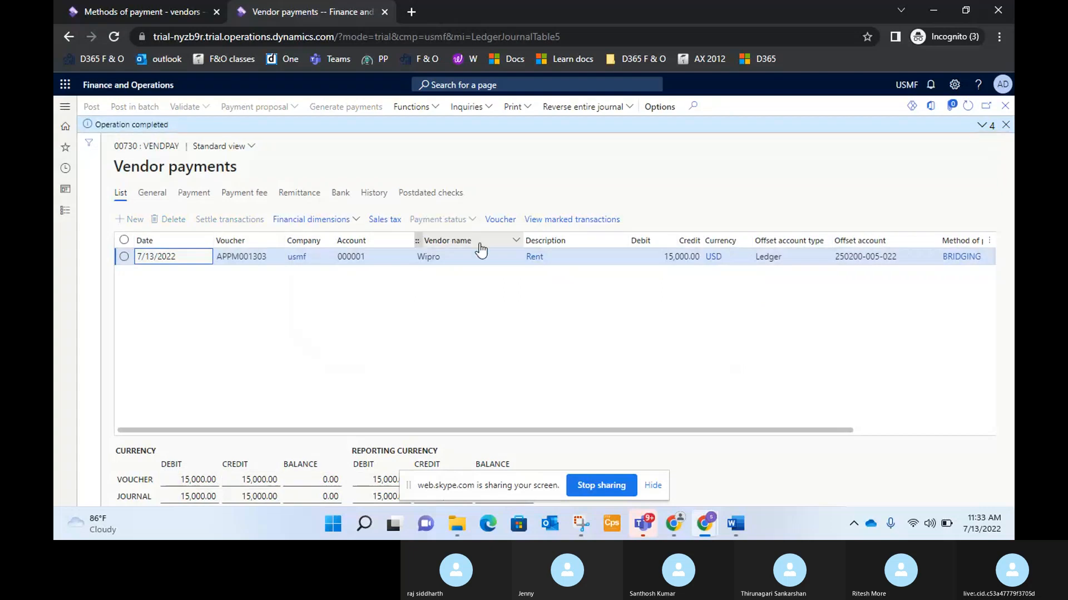
# Review the ledger accounts and amounts in the posted payment's voucher transactions, and return to the payment line.
pyautogui.click(507, 222)
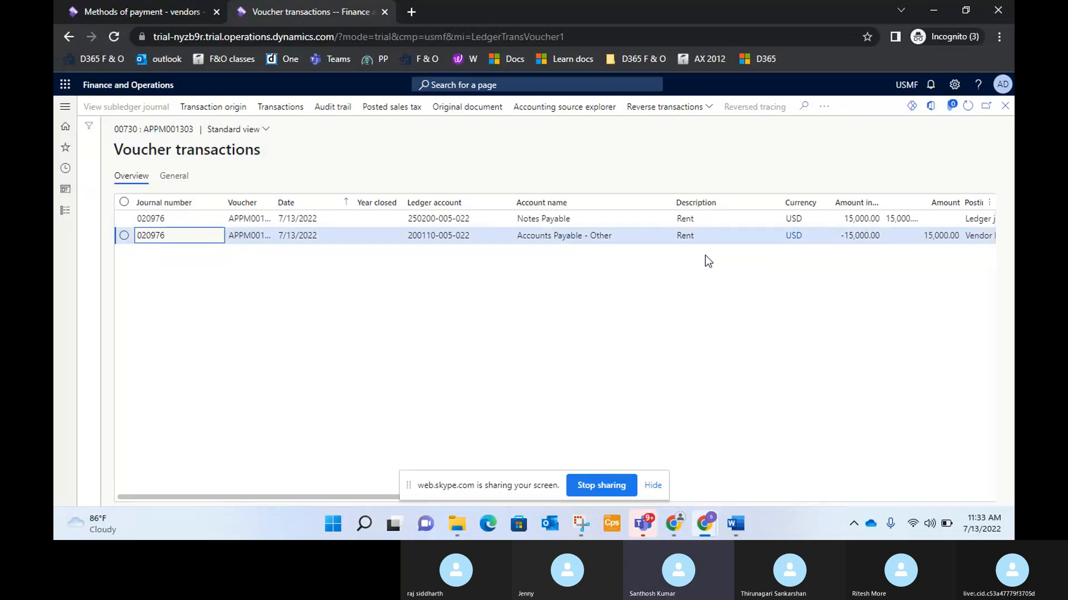
pyautogui.click(1004, 109)
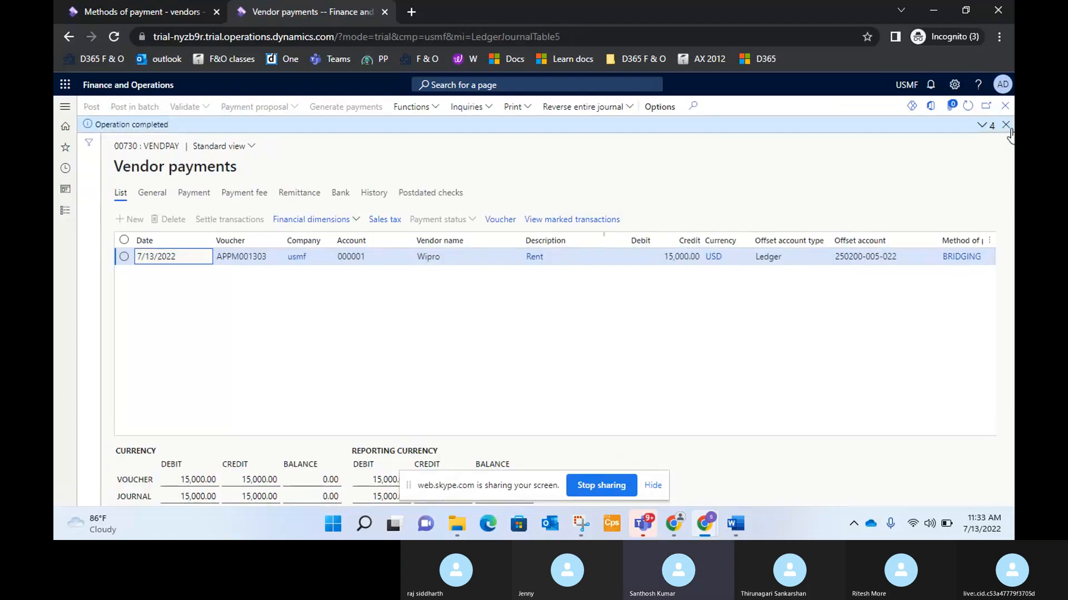
pyautogui.click(1006, 125)
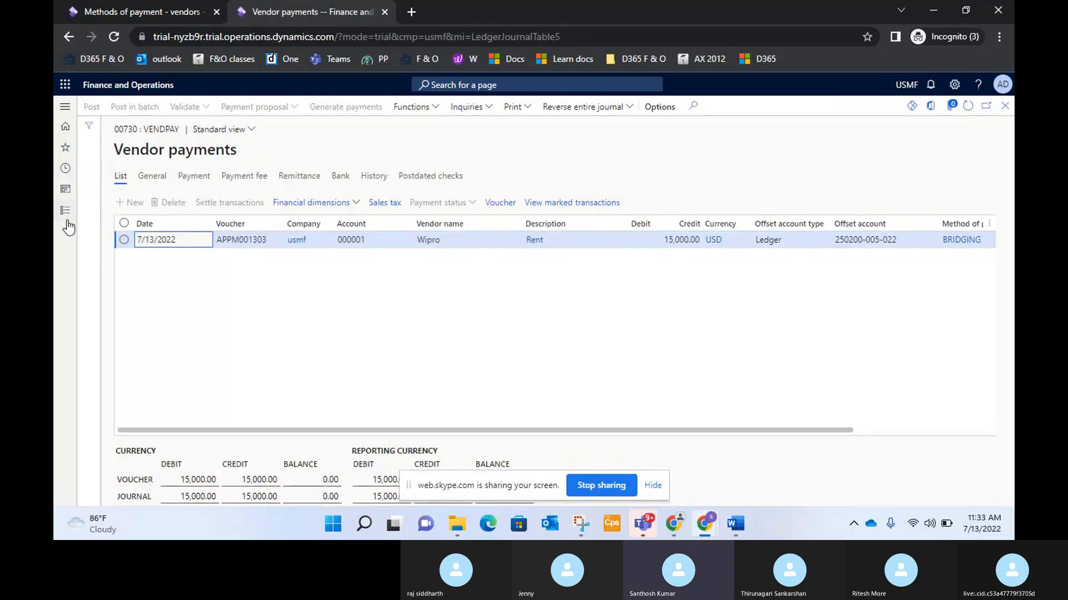
# Create another vendor payment journal with the name VendPay and open its payment lines.
pyautogui.click(65, 212)
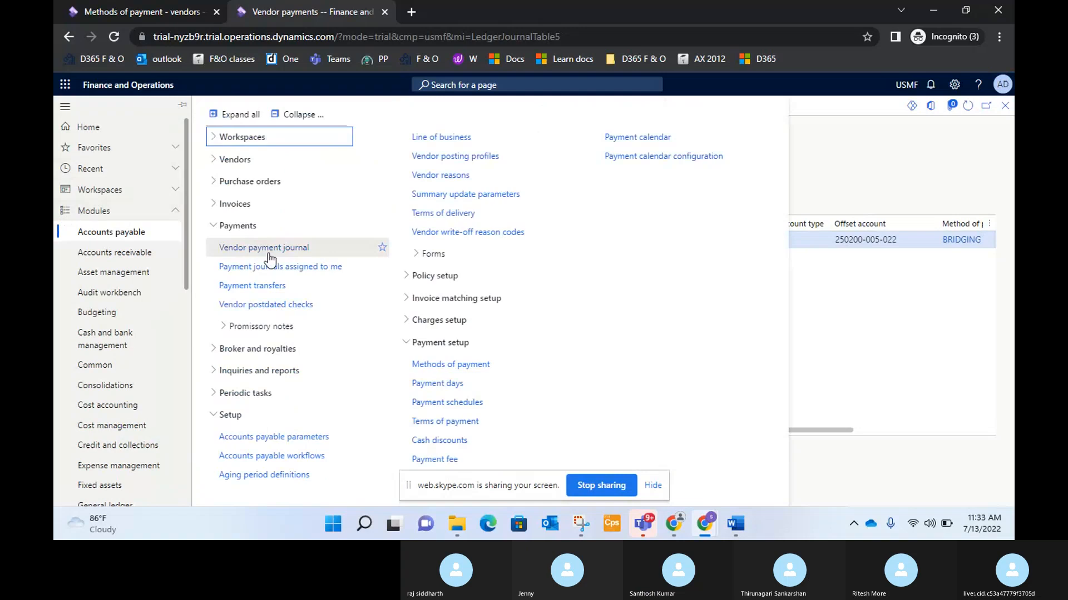
pyautogui.click(250, 247)
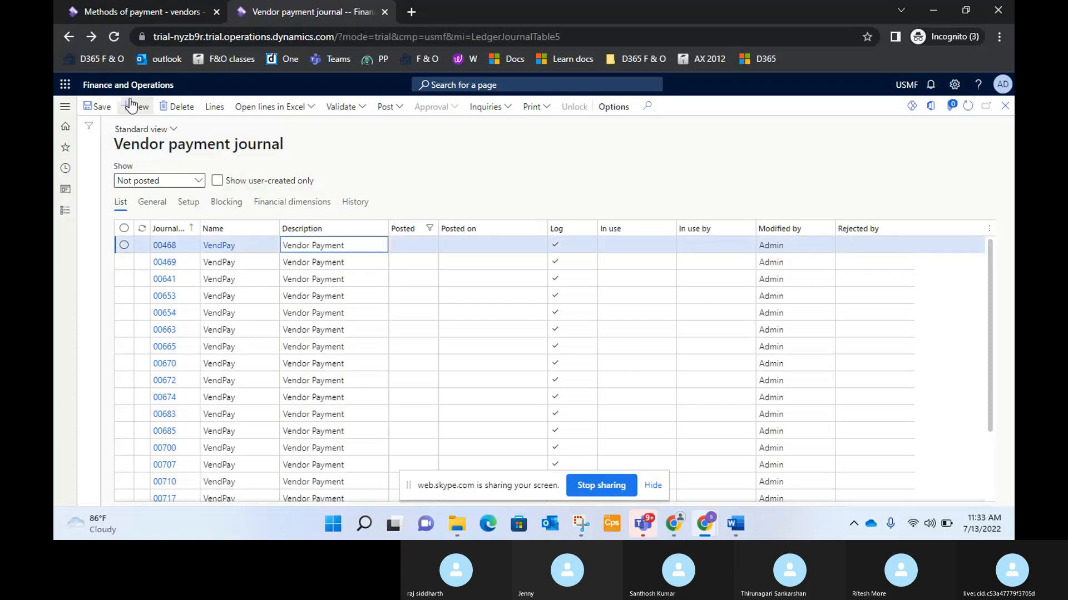
pyautogui.hotkey('alt', 'n')
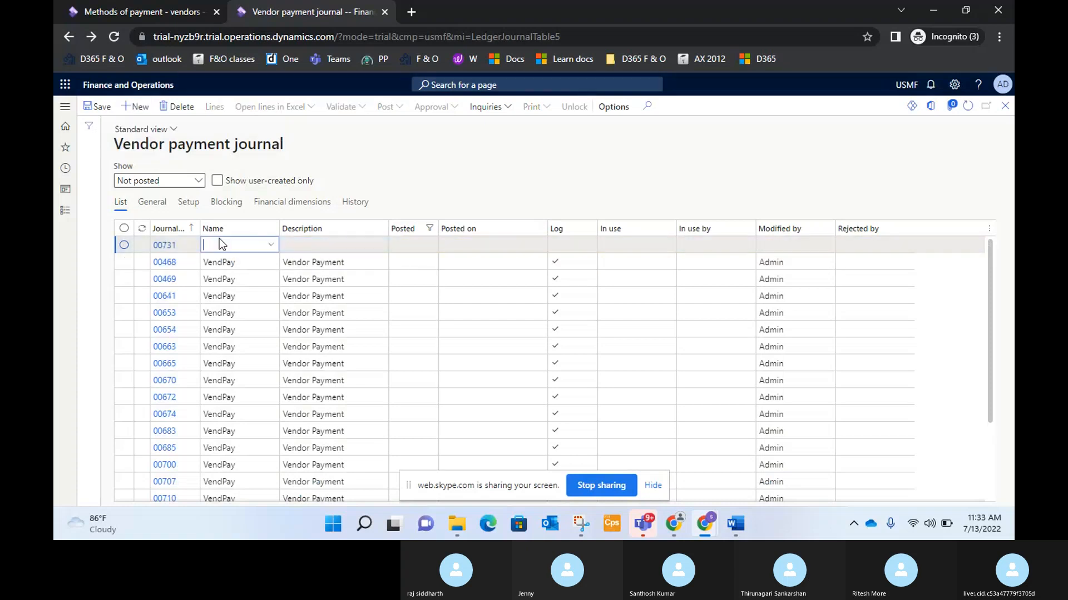
pyautogui.hotkey('alt', 'Down')
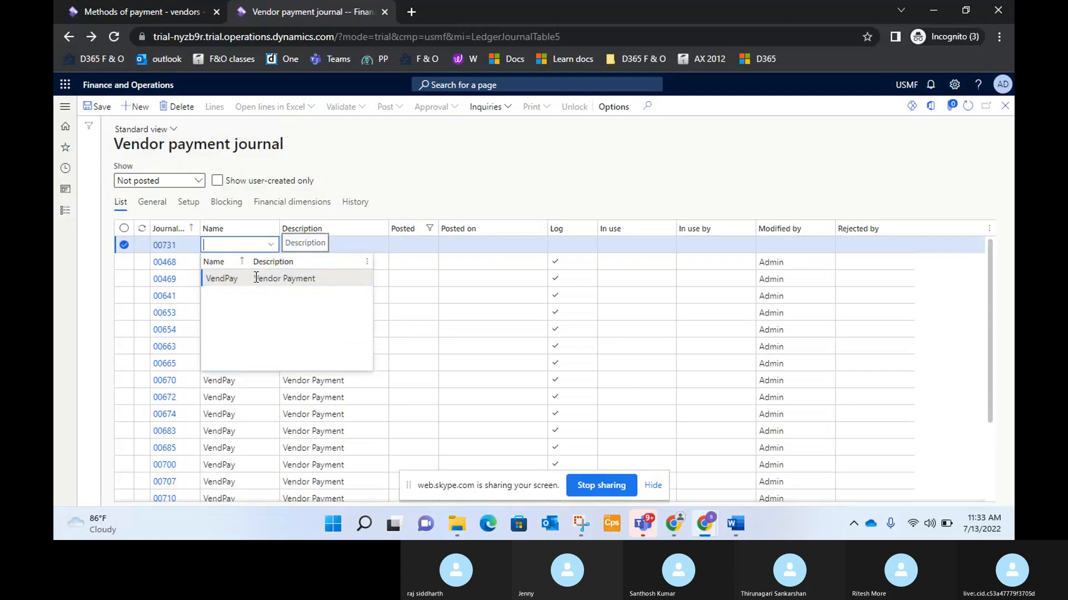
pyautogui.click(256, 277)
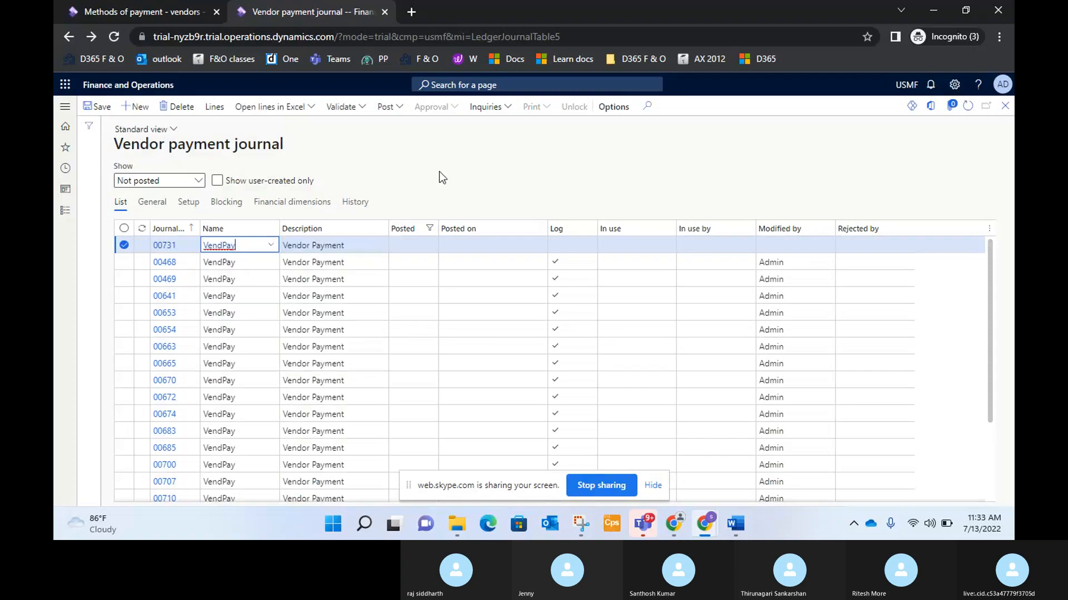
pyautogui.click(215, 108)
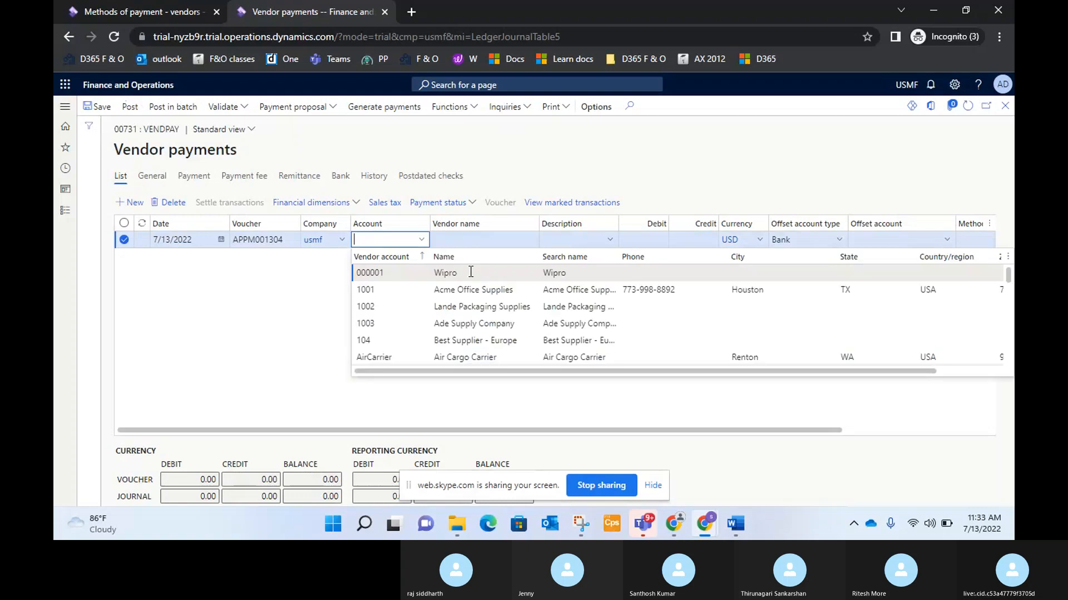
# Enter the Wipro vendor account on the new payment line with a debit amount of 20000.
pyautogui.click(471, 272)
pyautogui.click(657, 239)
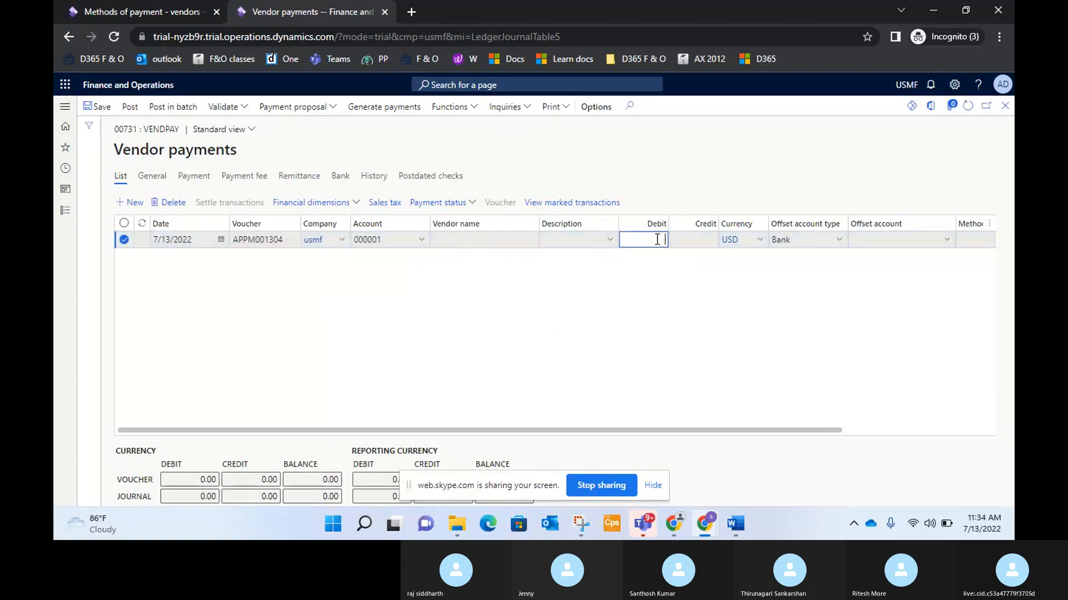
pyautogui.write('20000')
# Set the line's offset account type to Ledger and its offset account to 250200 Notes Payable.
pyautogui.click(839, 239)
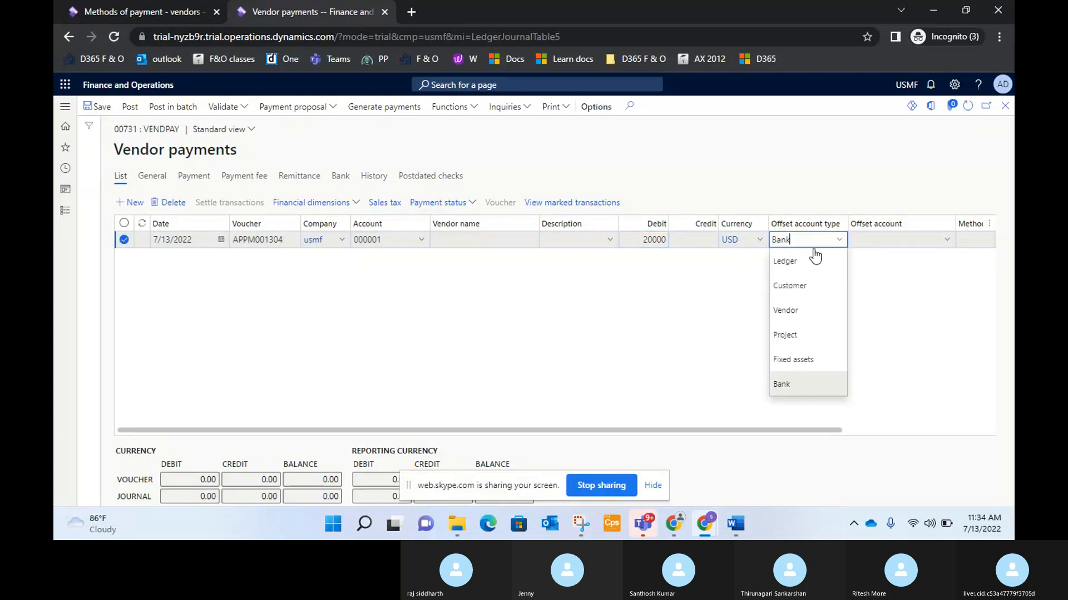
pyautogui.click(784, 260)
pyautogui.click(947, 242)
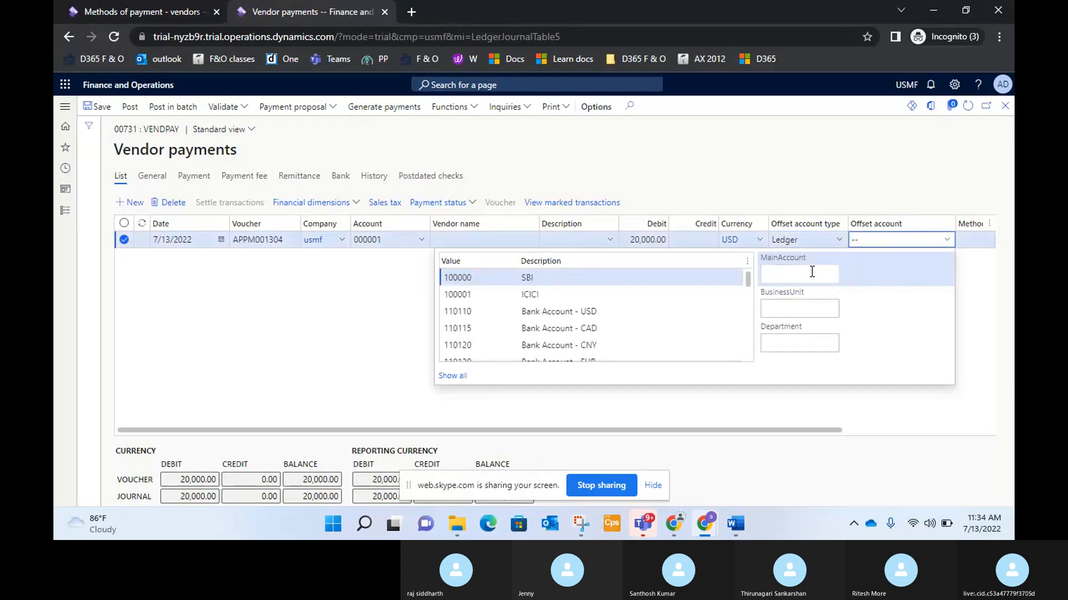
pyautogui.write('250200')
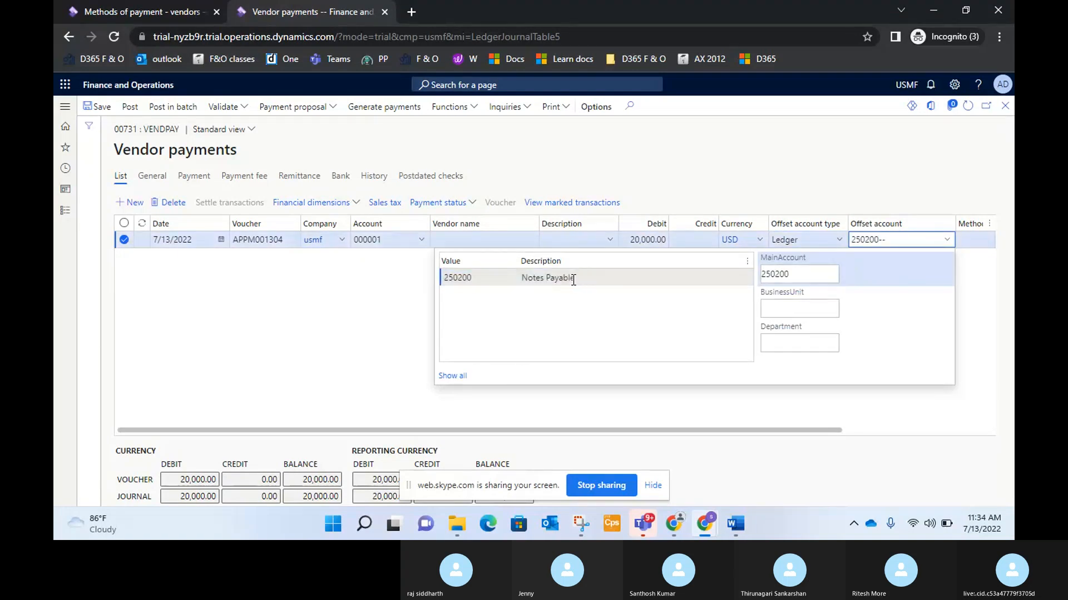
pyautogui.click(580, 277)
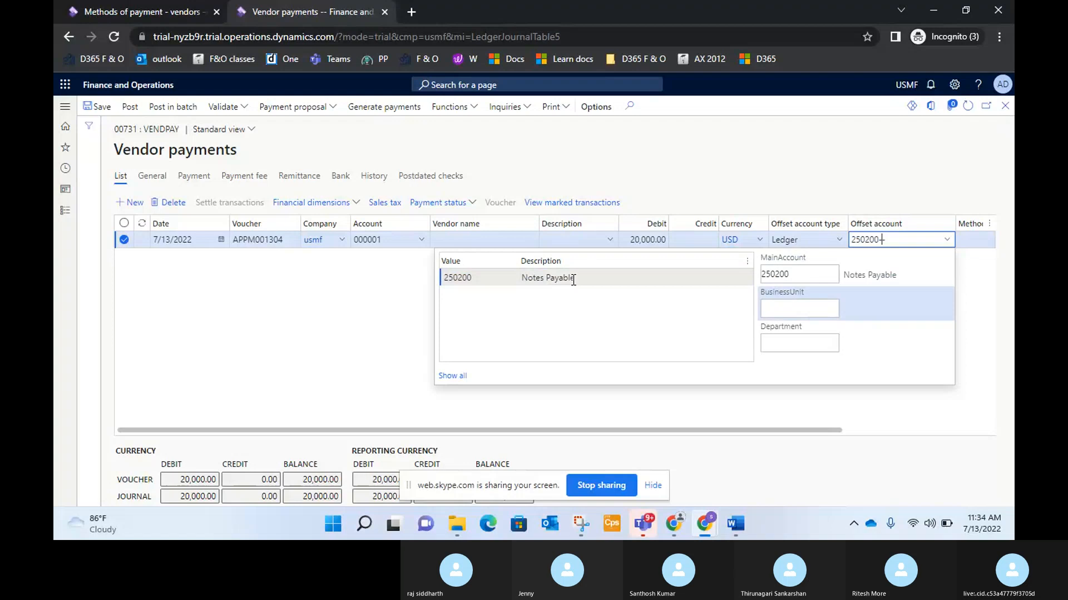
pyautogui.click(336, 303)
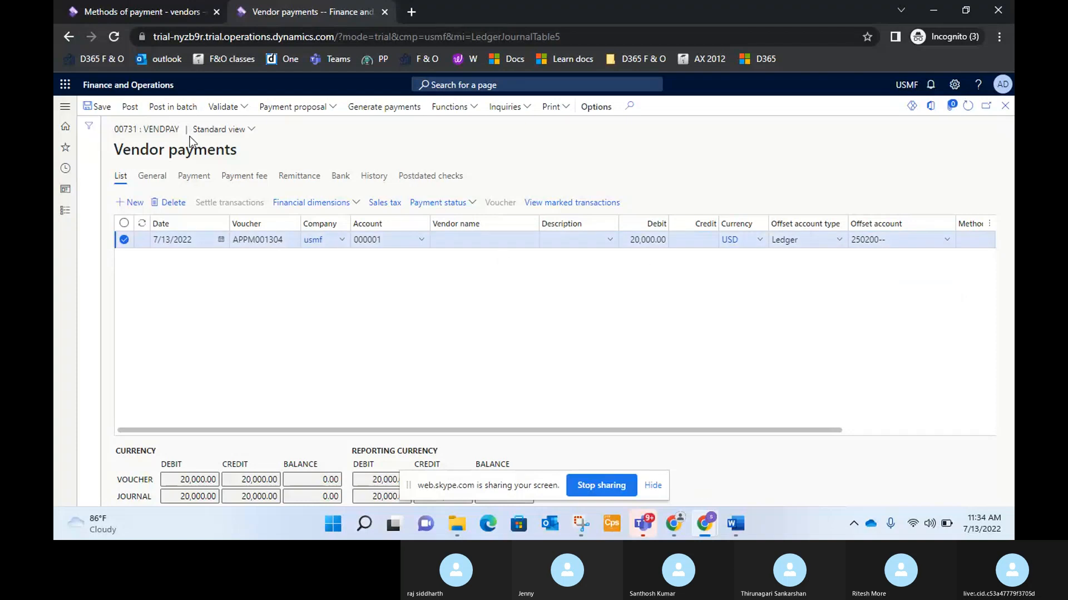
# Validate the new payment journal and dismiss the voucher warning.
pyautogui.click(228, 109)
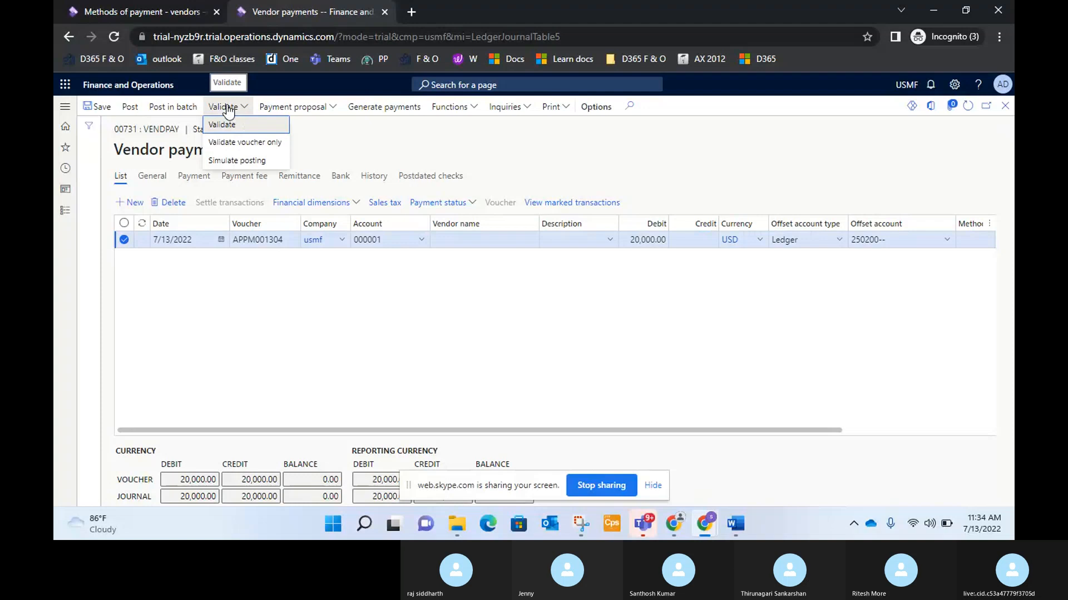
pyautogui.click(239, 126)
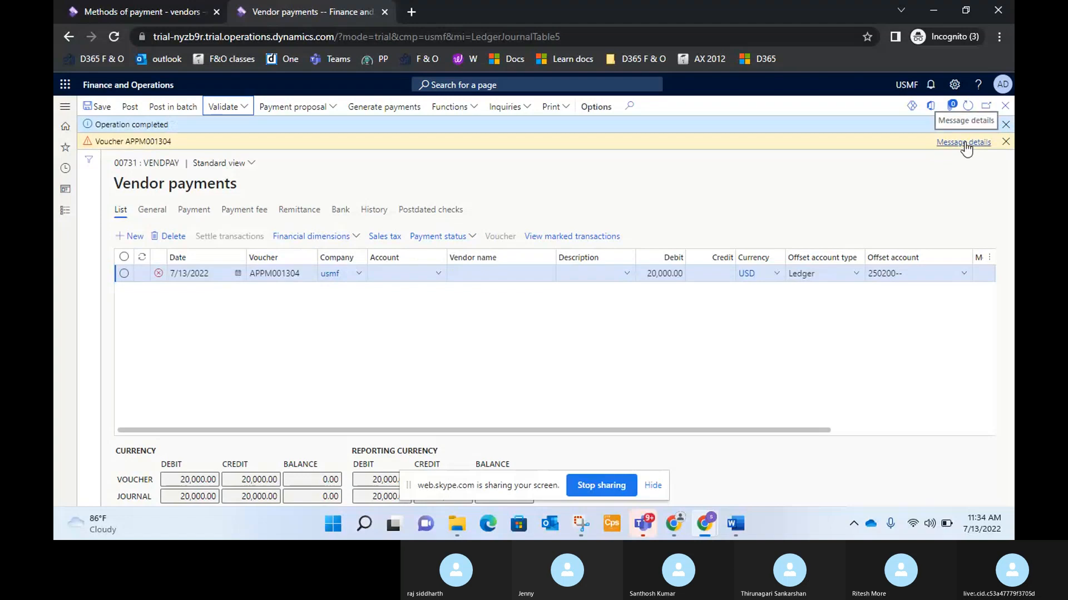
pyautogui.click(1005, 141)
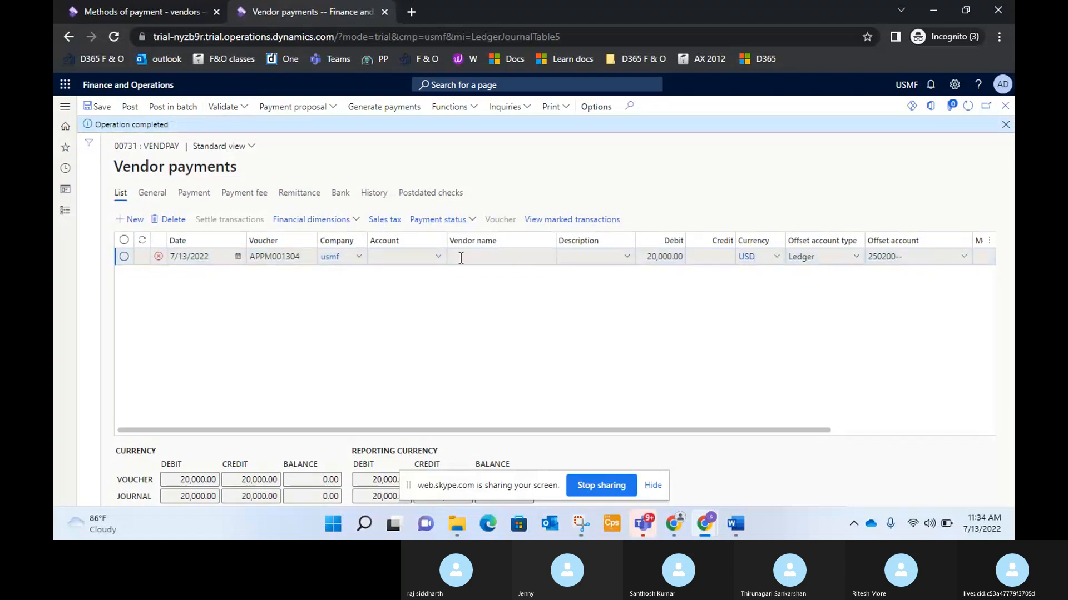
# Select the Wipro vendor account again on the payment line and set the line's description to Rent.
pyautogui.click(440, 259)
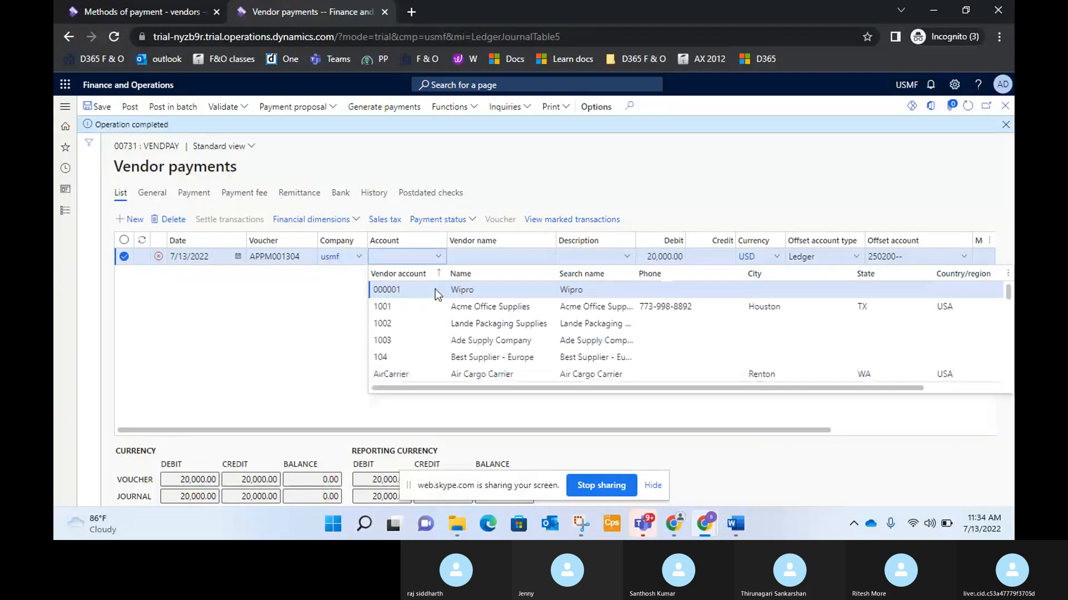
pyautogui.press('Return')
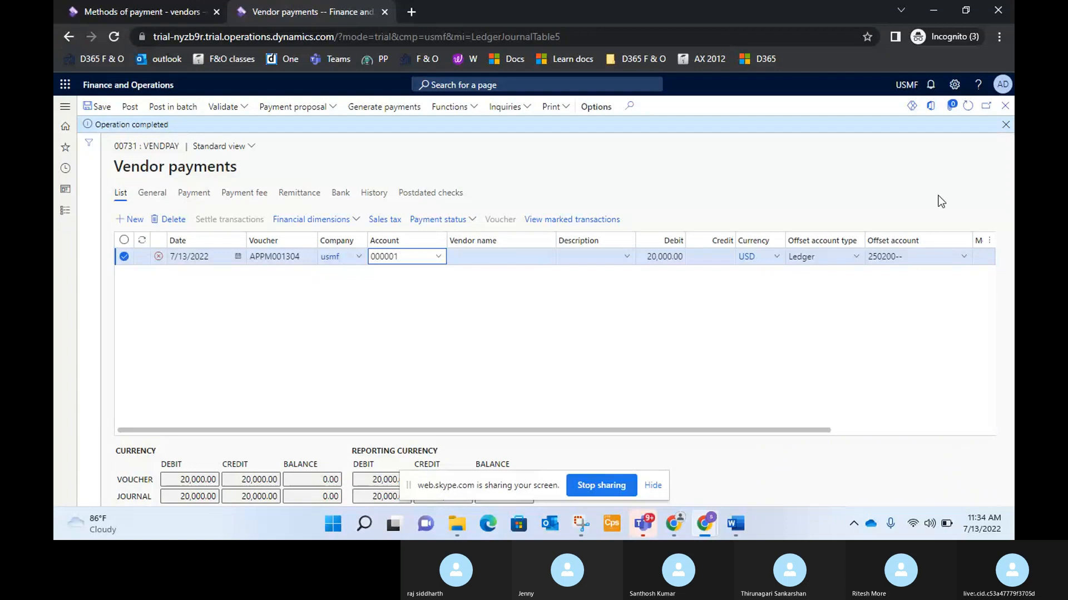
pyautogui.click(1004, 124)
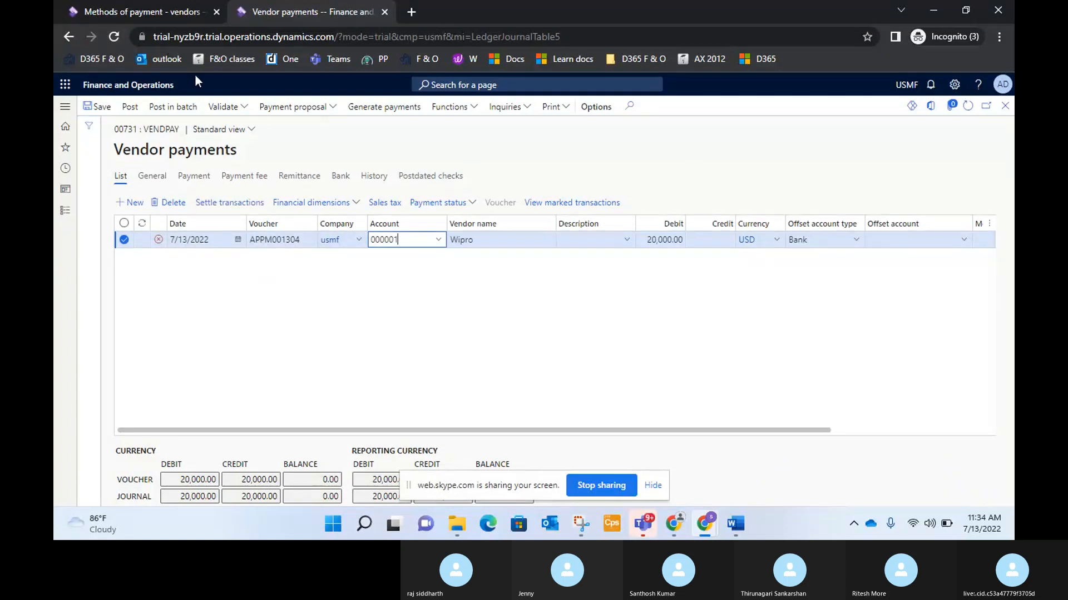
pyautogui.click(224, 108)
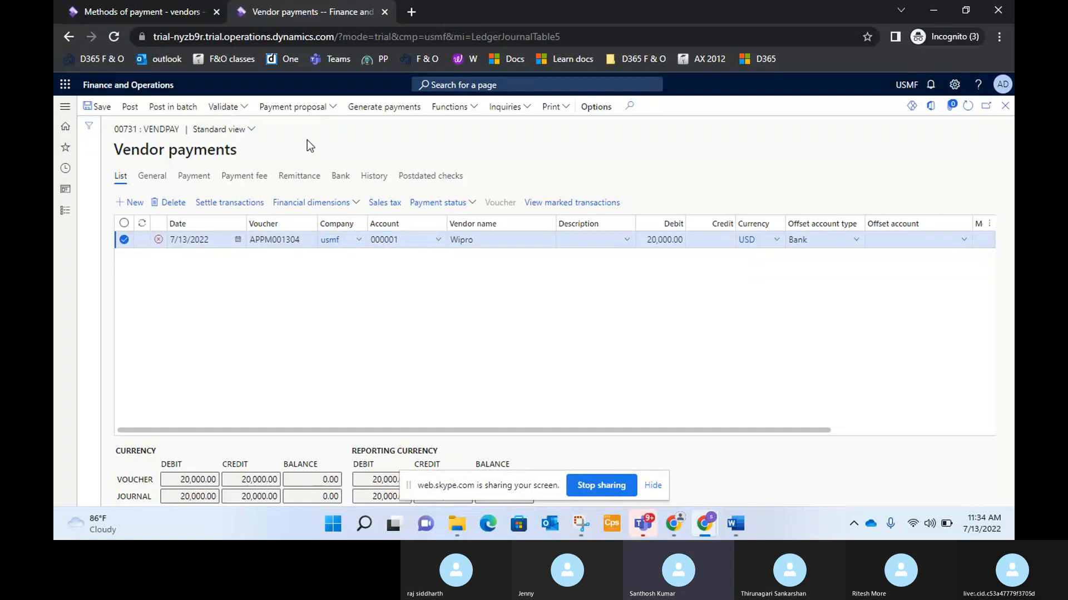
pyautogui.click(584, 238)
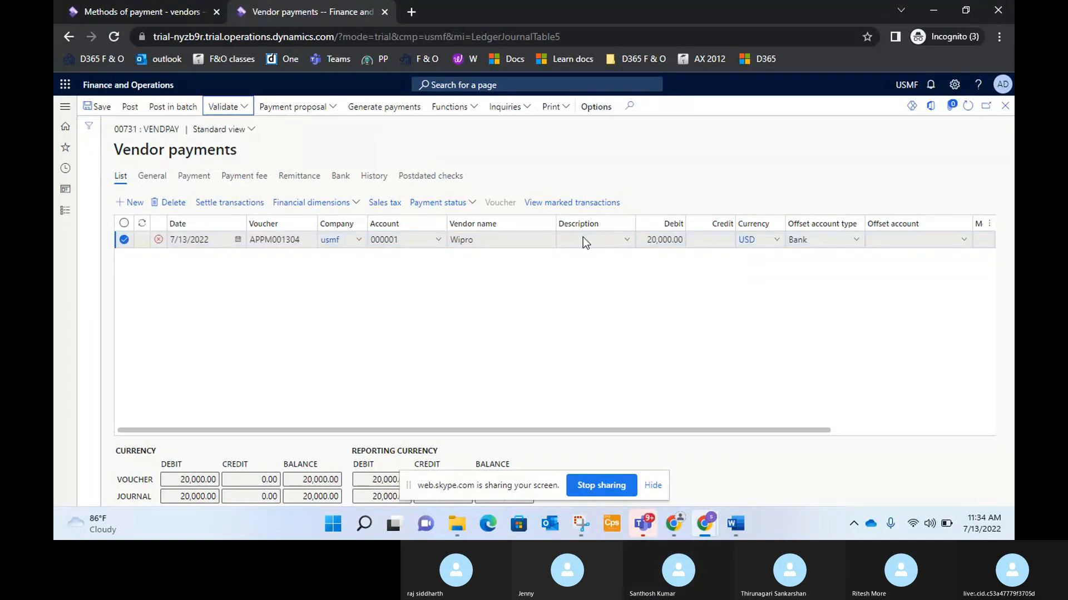
pyautogui.click(582, 238)
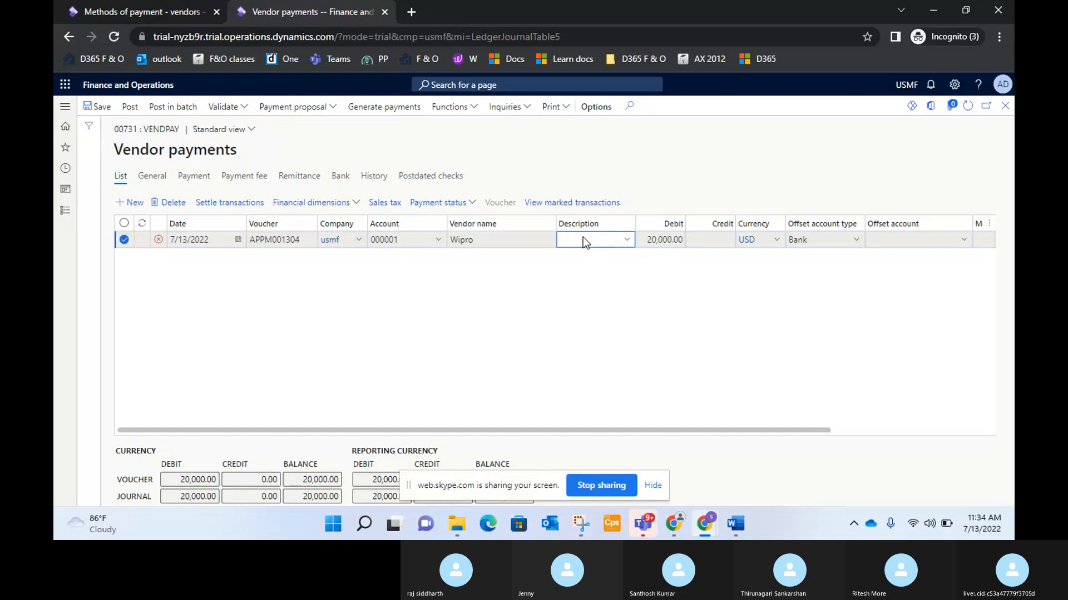
pyautogui.click(912, 288)
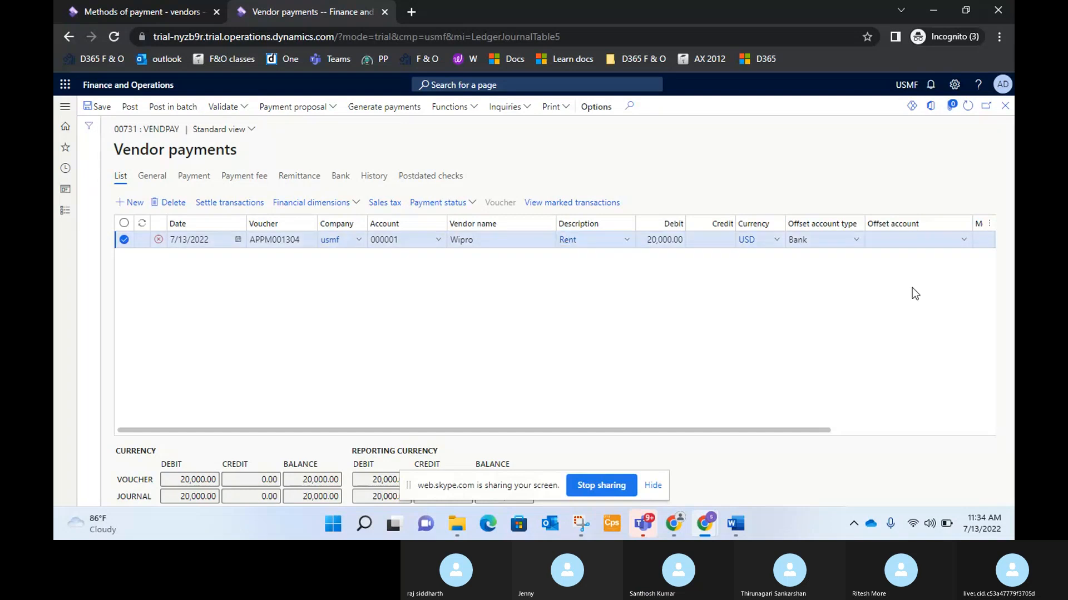
# Set the Wipro line's offset account to Ledger account 250200 Notes Payable and validate the payment journal.
pyautogui.click(856, 242)
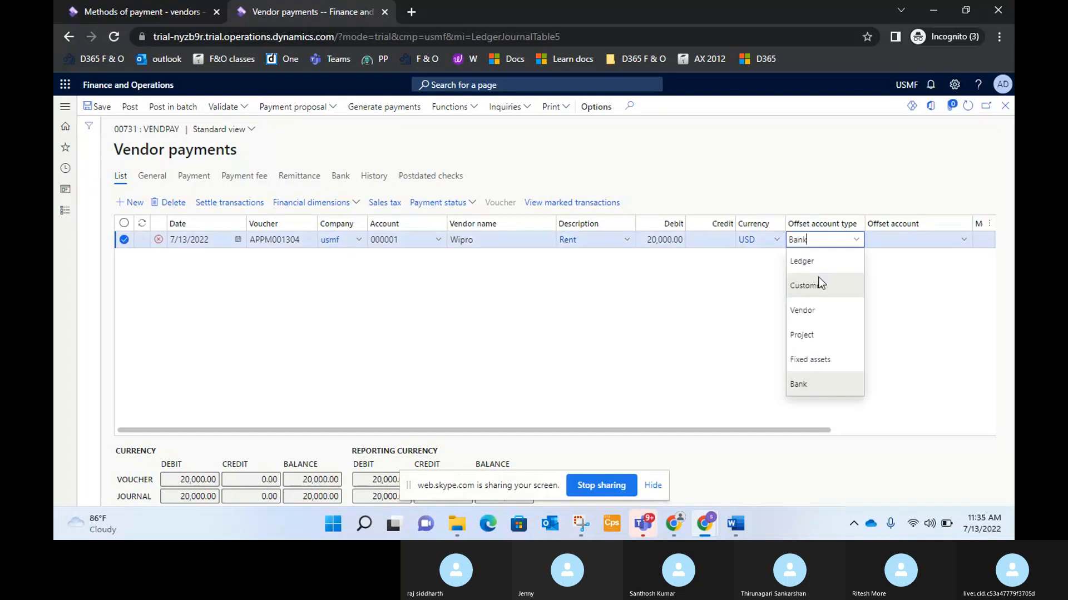
pyautogui.click(823, 259)
pyautogui.click(963, 242)
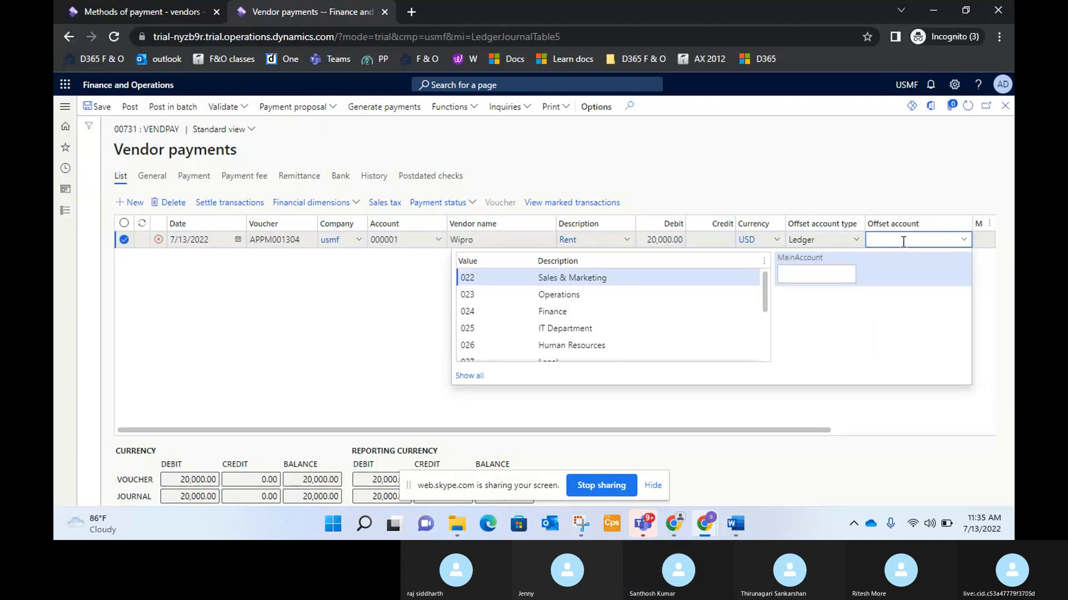
pyautogui.write('250200')
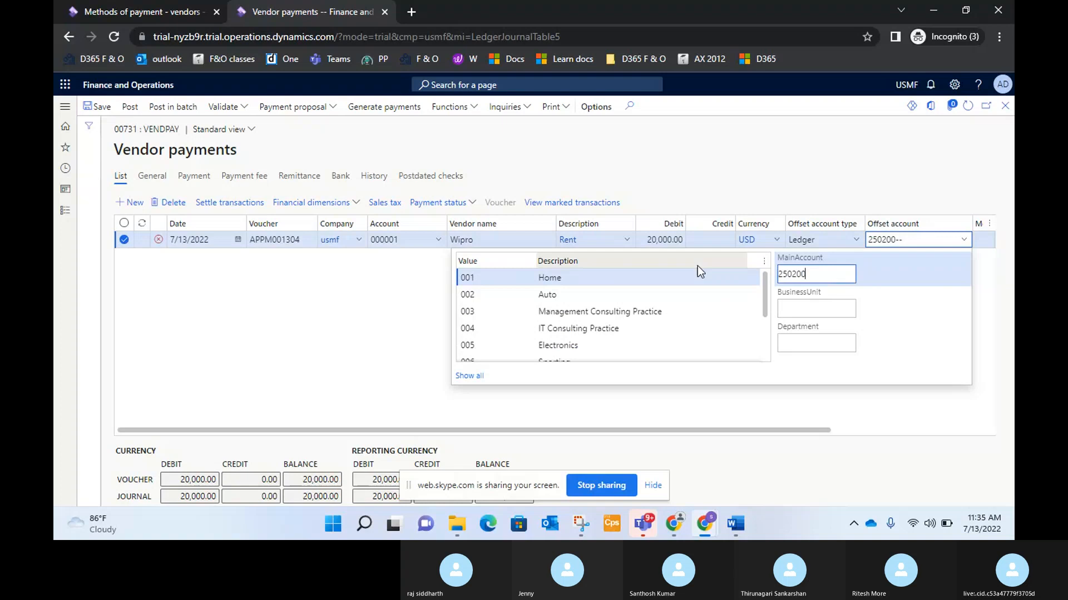
pyautogui.click(554, 273)
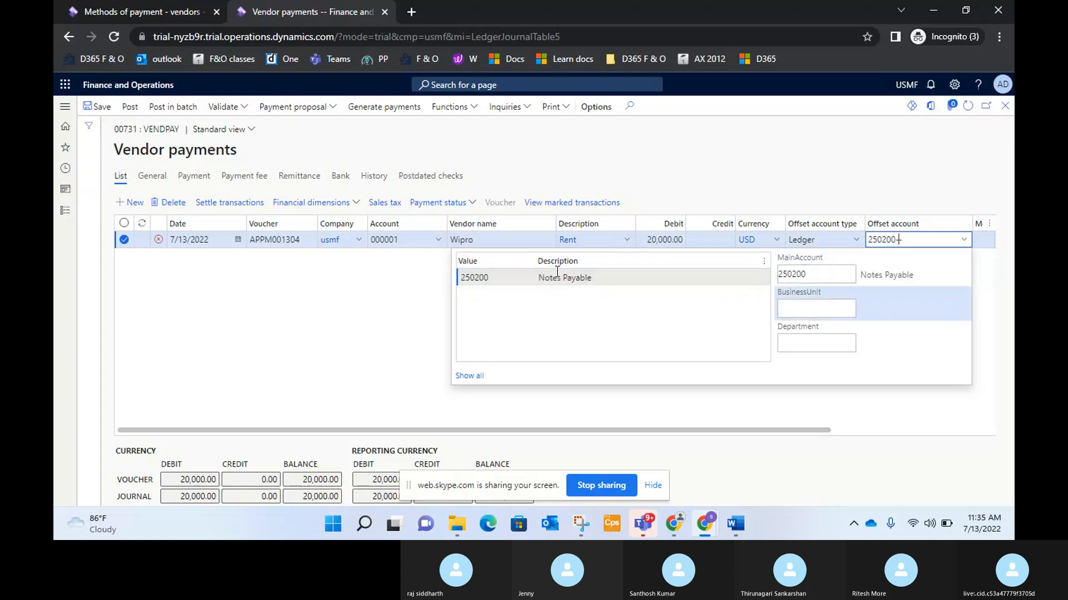
pyautogui.click(345, 281)
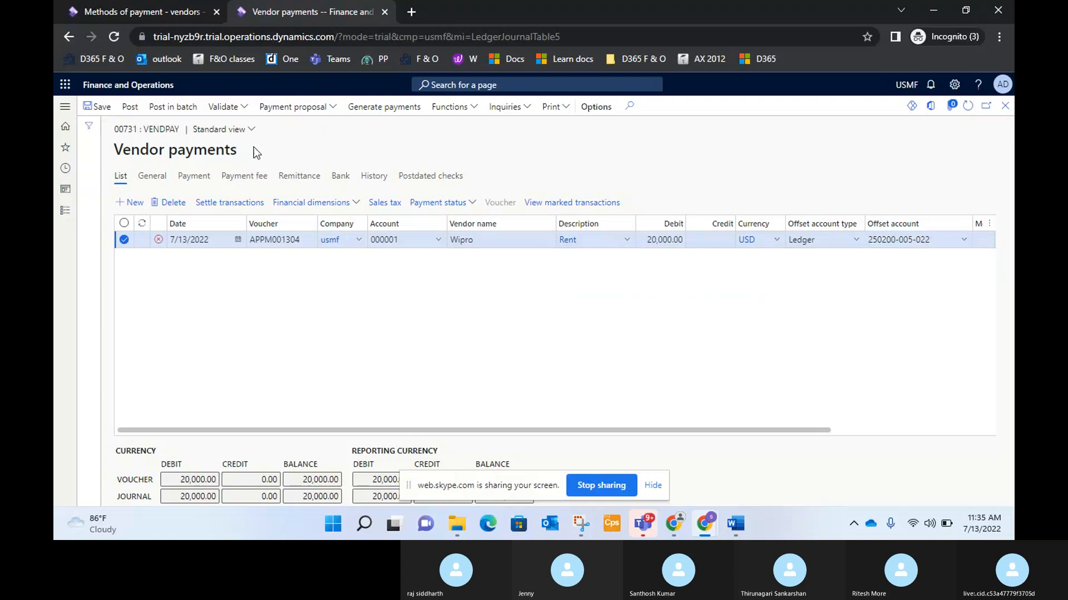
pyautogui.click(229, 107)
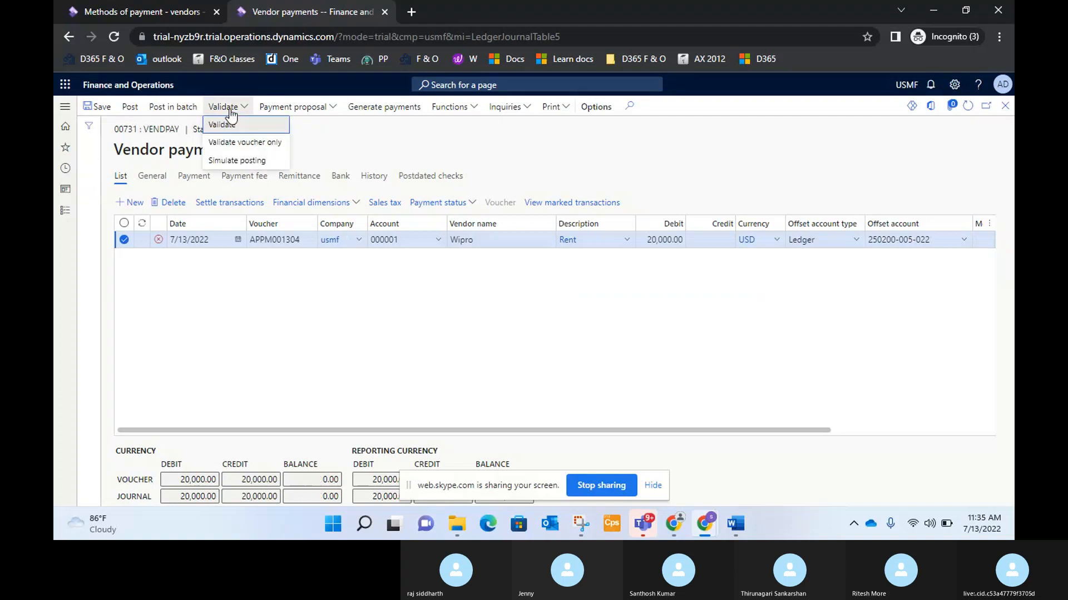
pyautogui.click(228, 123)
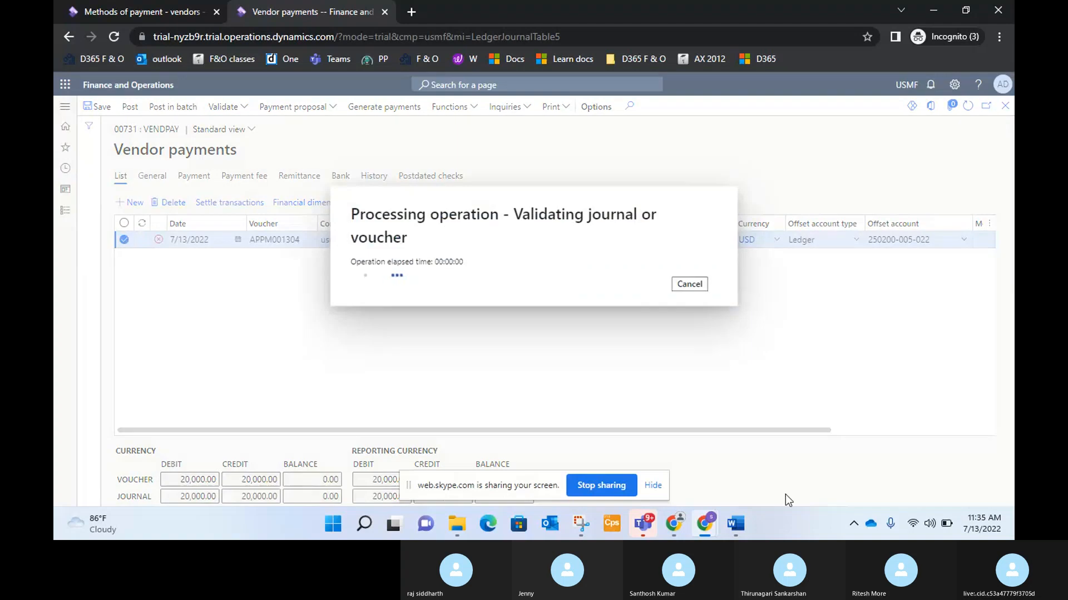
# Switch to the Training notes document in Word and add the line "Vendor A/c(Accounts Payable A/c) DR" below the payment types.
pyautogui.click(739, 524)
pyautogui.click(514, 366)
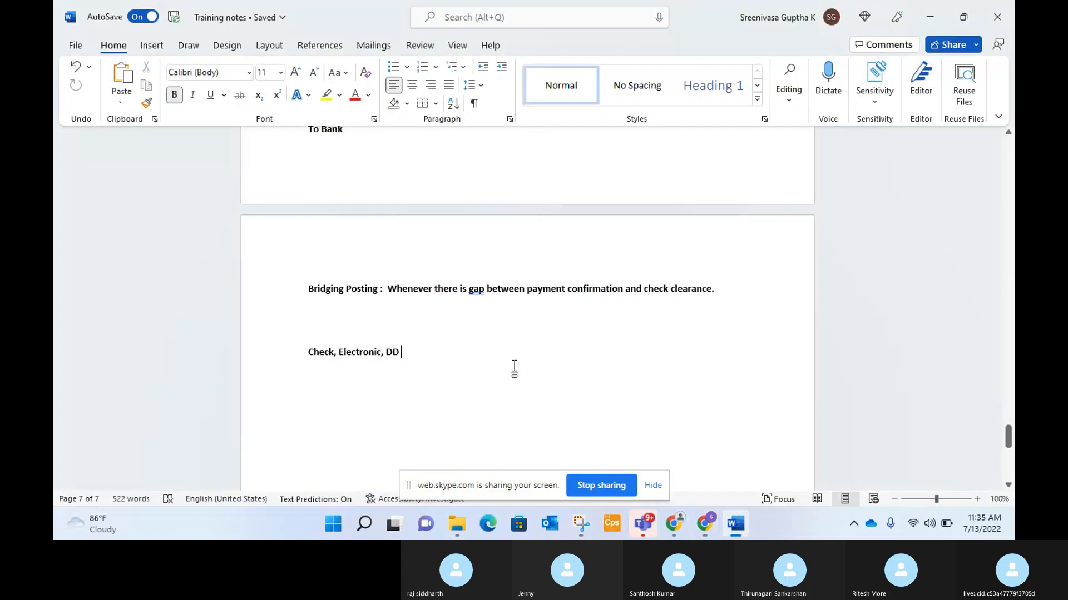
pyautogui.press('Return')
pyautogui.press('Return')
pyautogui.write('Vendo')
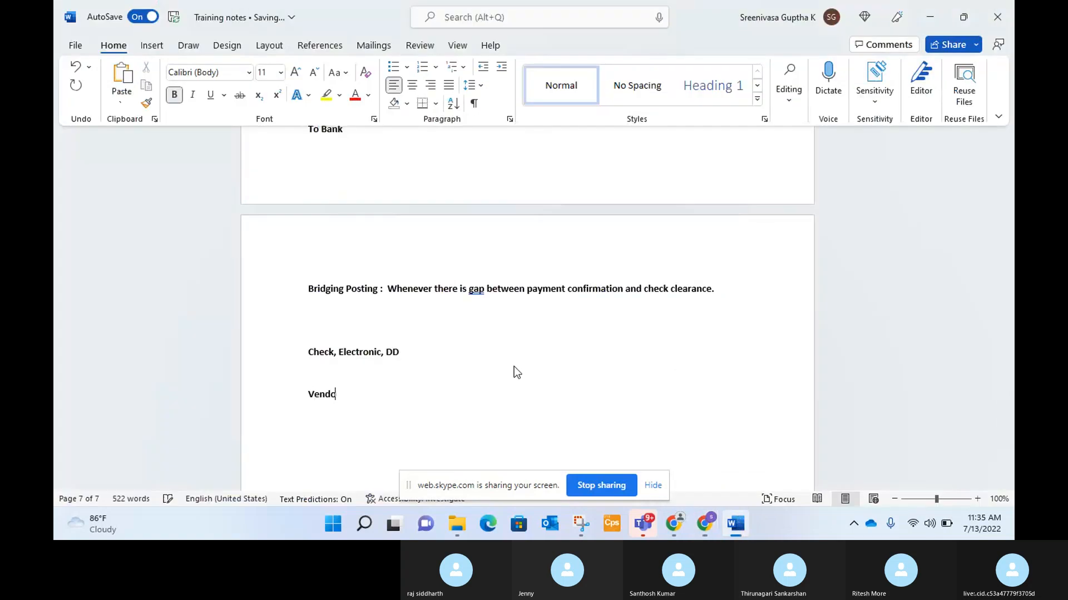
pyautogui.write('r A/c(Accounts Payable Ac')
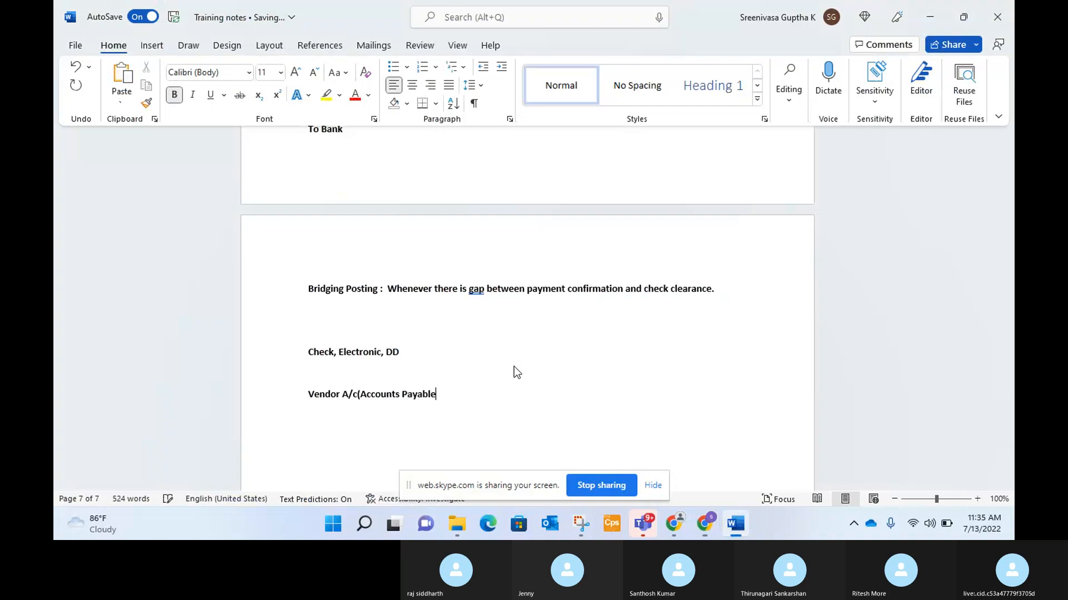
pyautogui.press('BackSpace')
pyautogui.write('/c) DR')
# Add the indented credit line "To Bridging account A/c CR" below the vendor debit line.
pyautogui.press('Return')
pyautogui.press('Return')
pyautogui.write('To')
pyautogui.press('BackSpace')
pyautogui.press('BackSpace')
pyautogui.press('BackSpace')
pyautogui.press('Tab')
pyautogui.write('To Bridging ac')
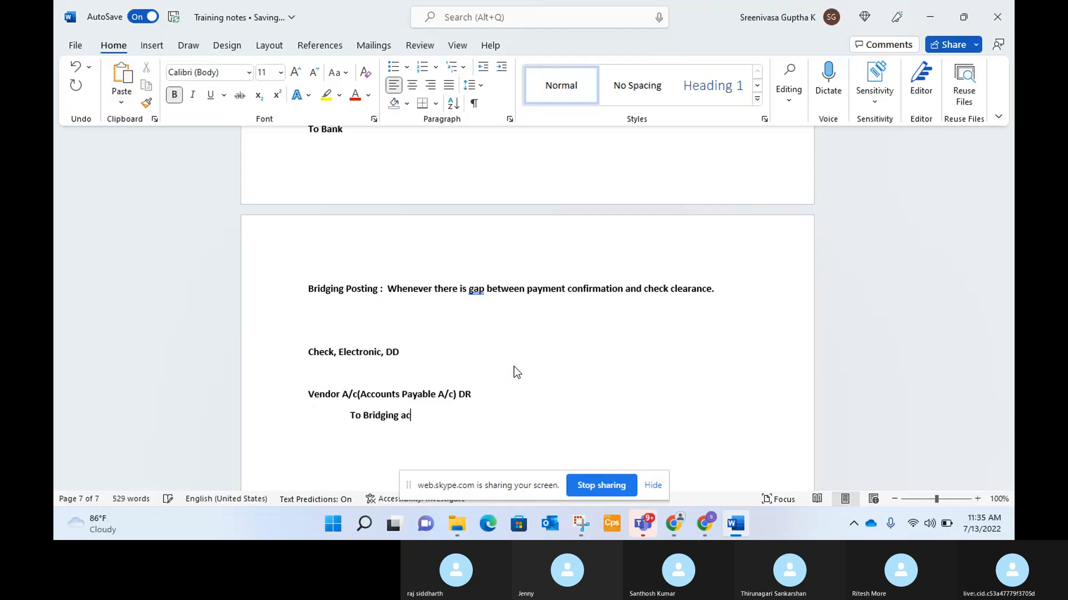
pyautogui.write('count A/c  CR')
# Switch back to Finance and Operations, open the posted payment's voucher transactions and compare them with the entry in the Word notes.
pyautogui.hotkey('alt', 'Tab')
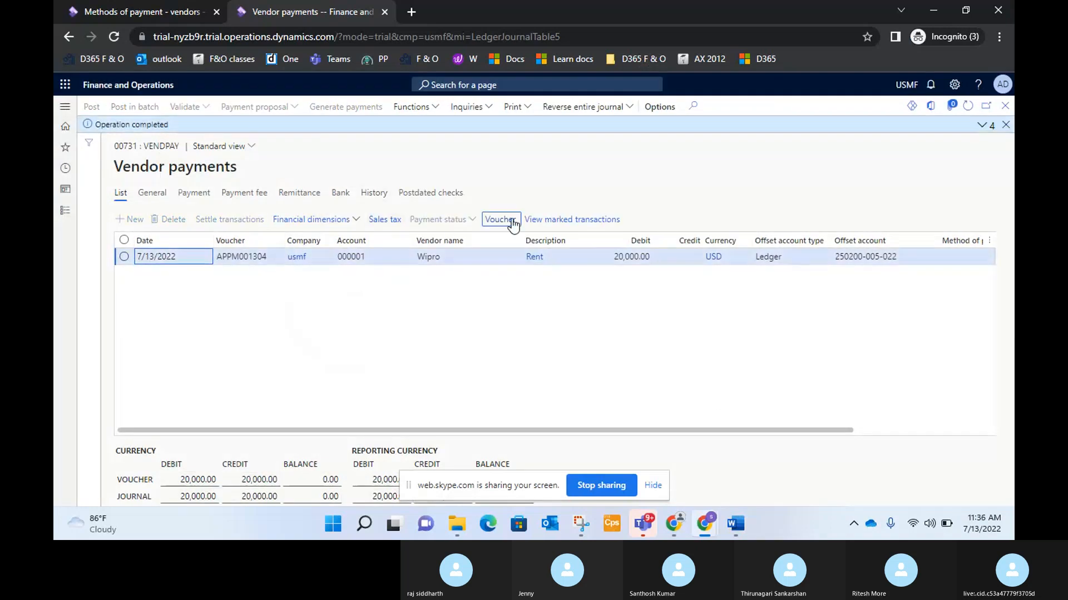
pyautogui.click(512, 224)
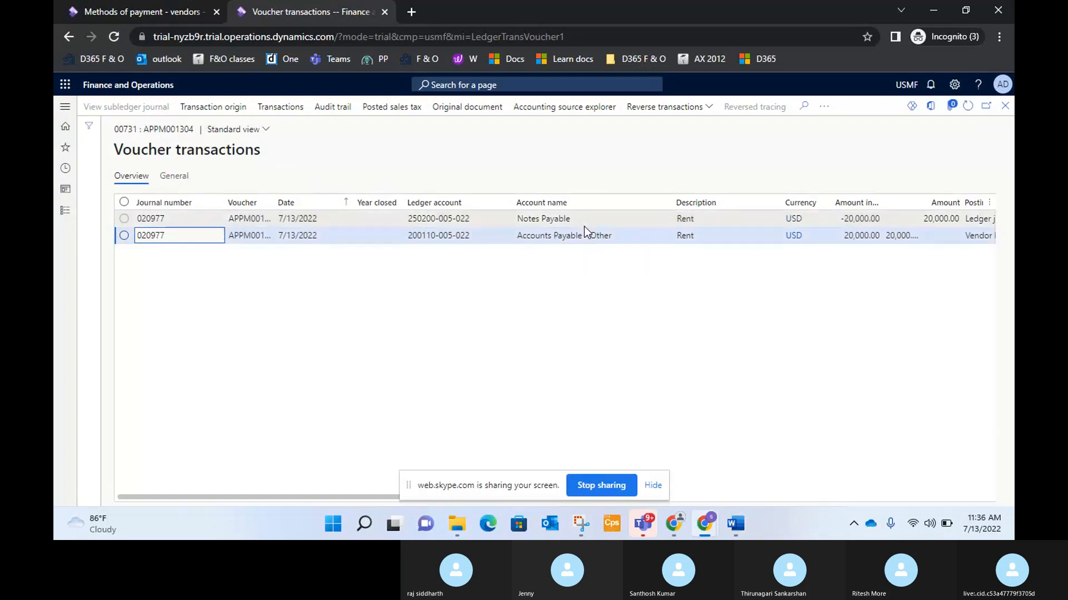
pyautogui.hotkey('alt', 'Tab')
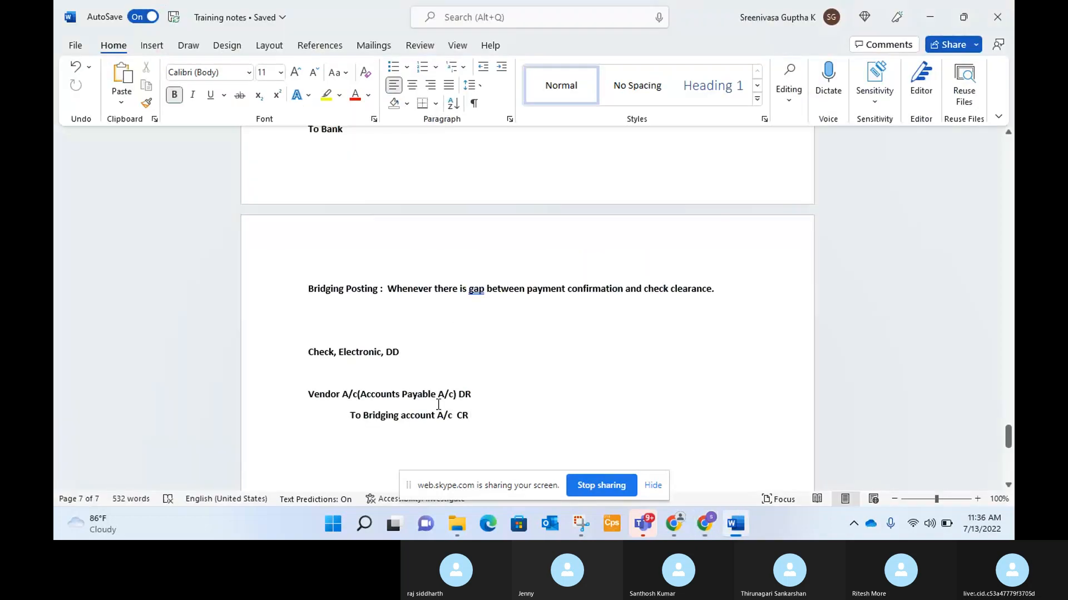
pyautogui.scroll(-1, 510, 405)
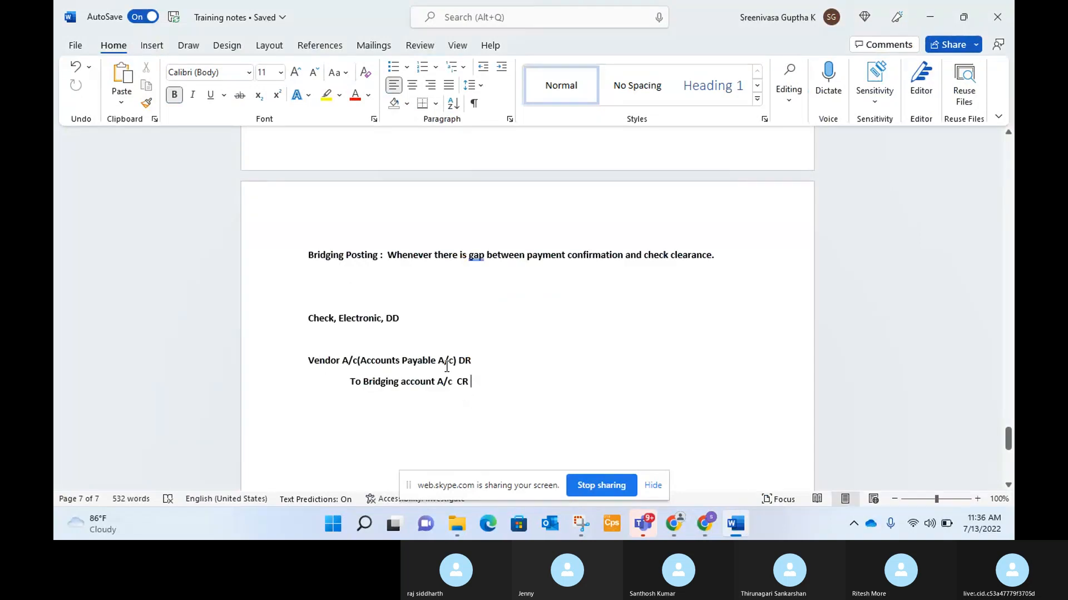
pyautogui.hotkey('alt', 'Tab')
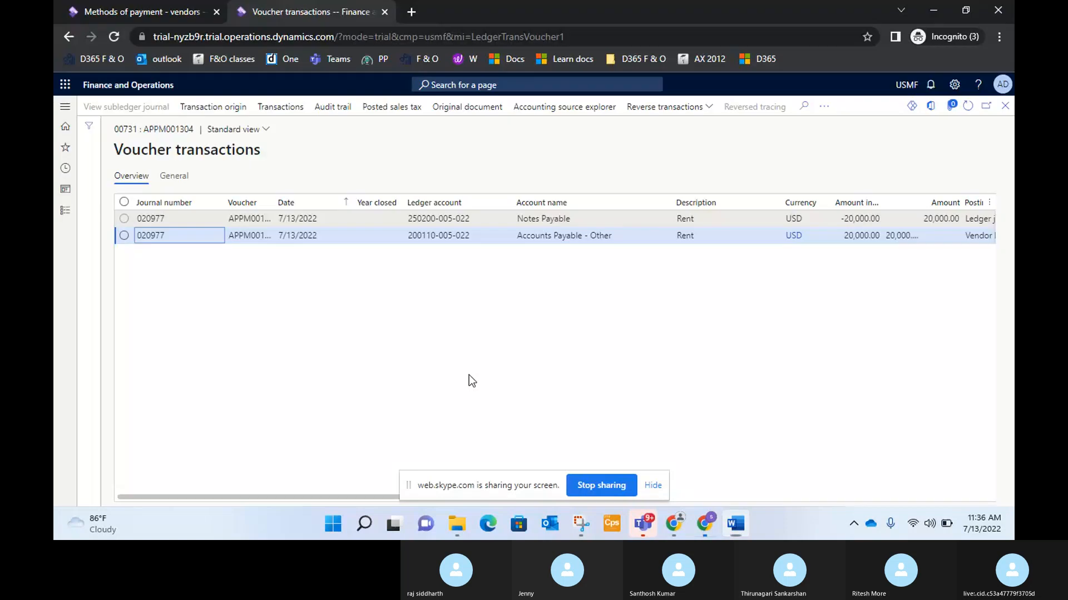
pyautogui.hotkey('alt', 'Tab')
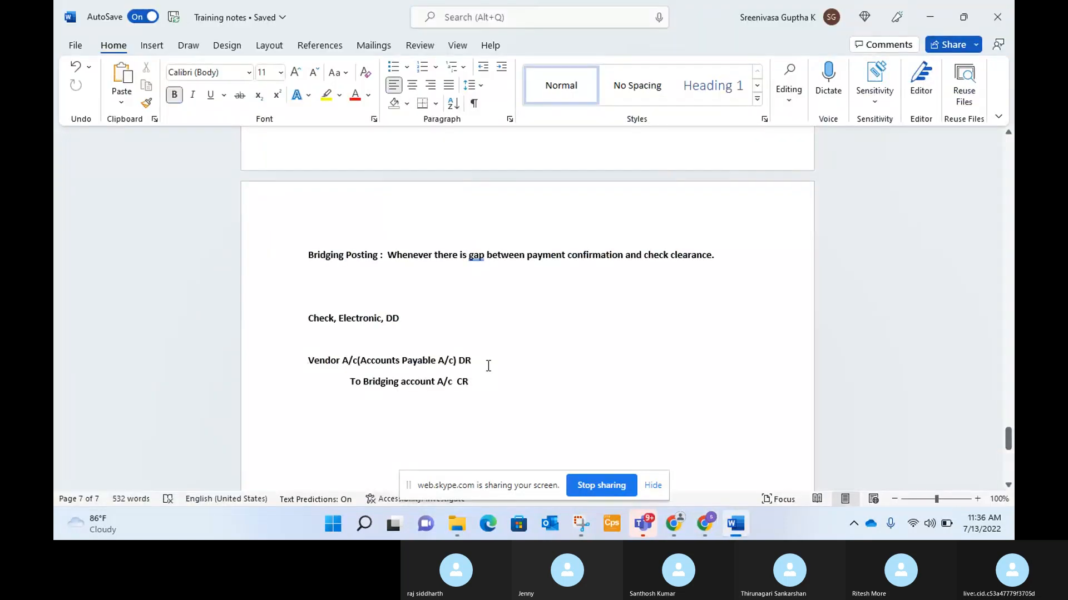
pyautogui.hotkey('alt', 'Tab')
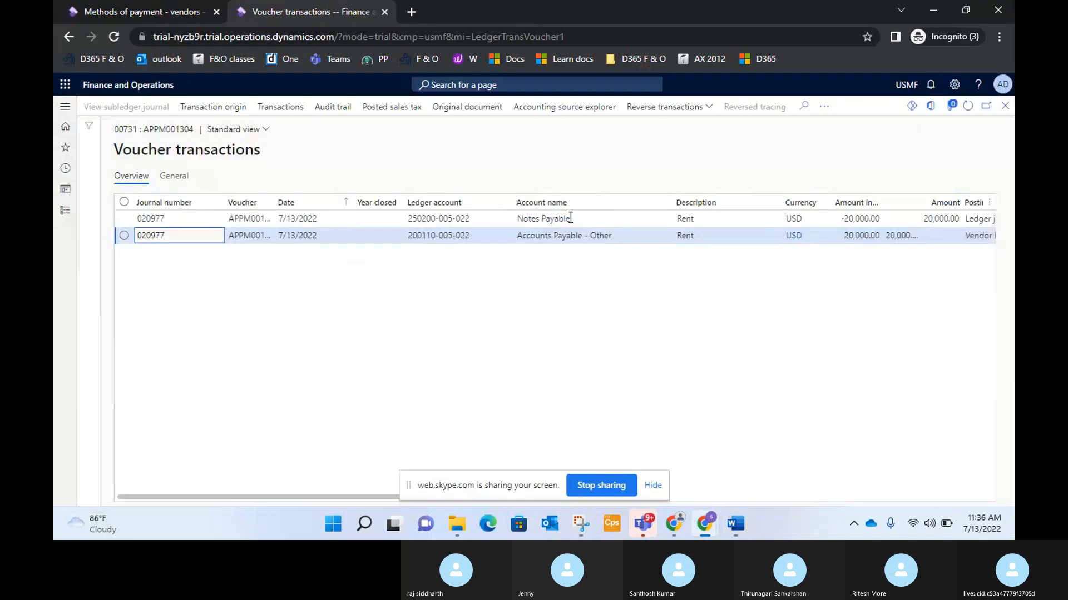
pyautogui.hotkey('alt', 'Tab')
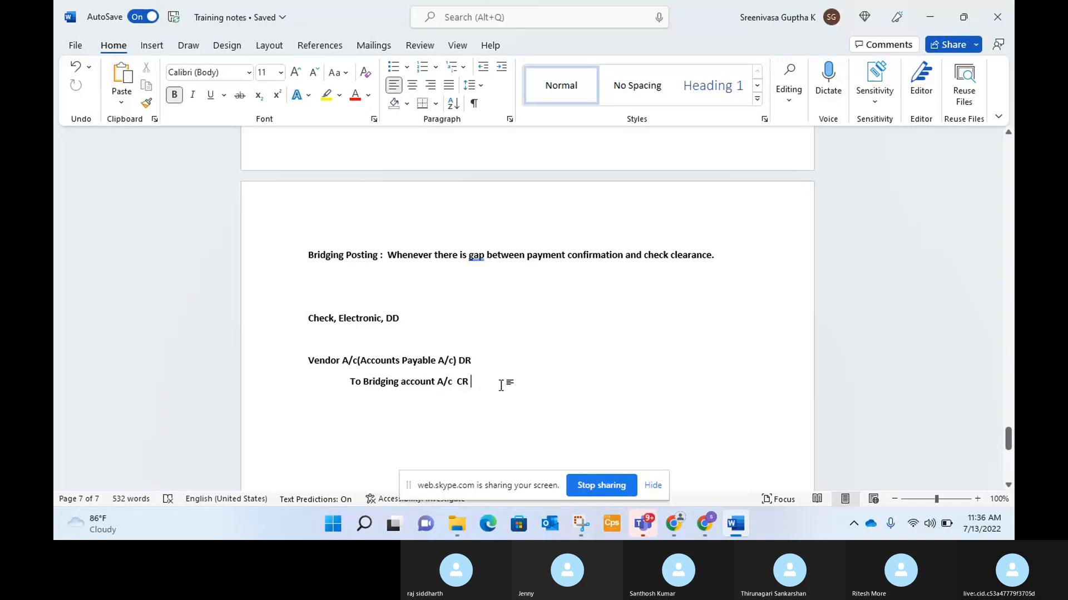
pyautogui.hotkey('alt', 'Tab')
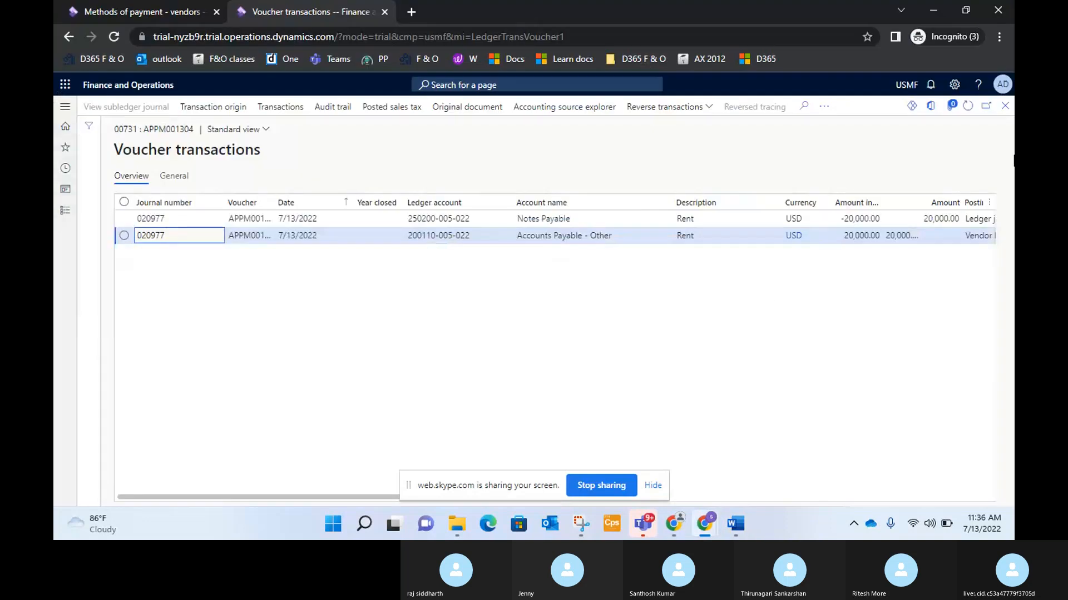
# Close the voucher transactions and view the posted line's payment and general details.
pyautogui.click(1005, 106)
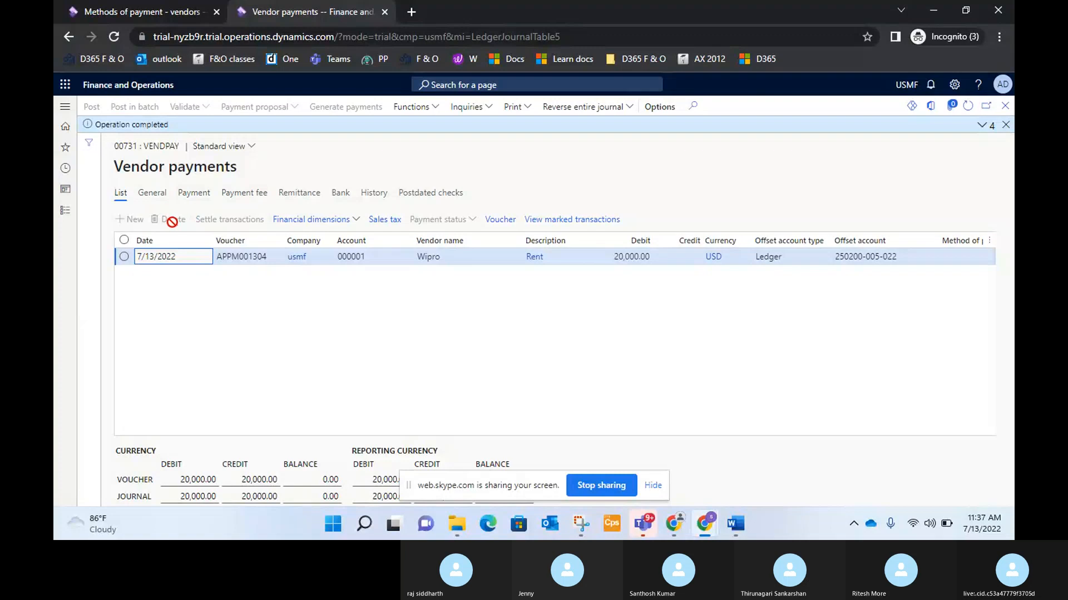
pyautogui.click(194, 193)
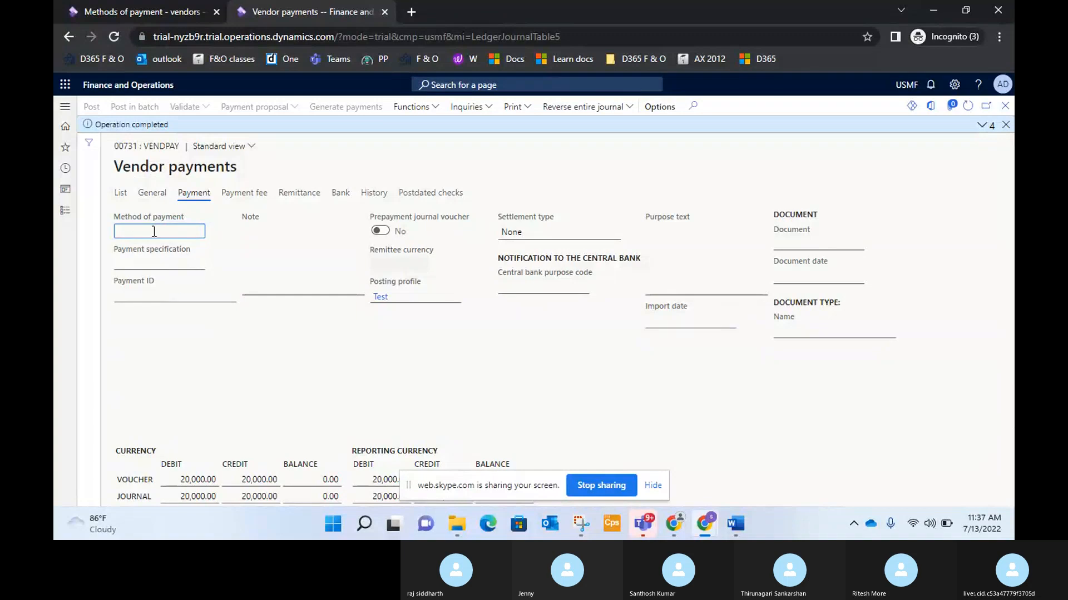
pyautogui.click(149, 194)
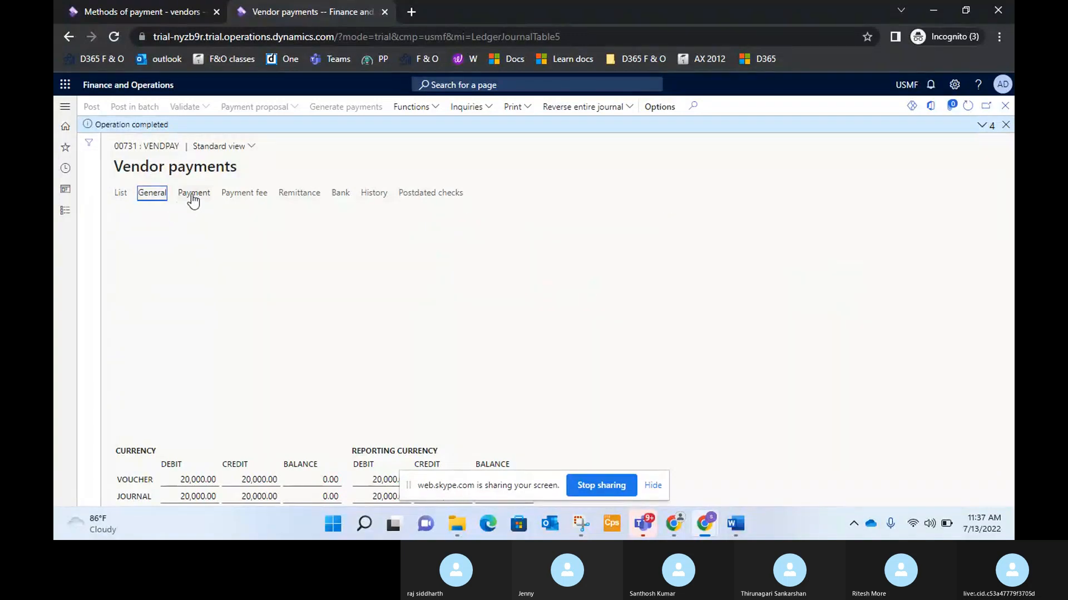
# Return to the Accounts payable vendor payment journals and open the lines of unposted journal 00468.
pyautogui.click(66, 211)
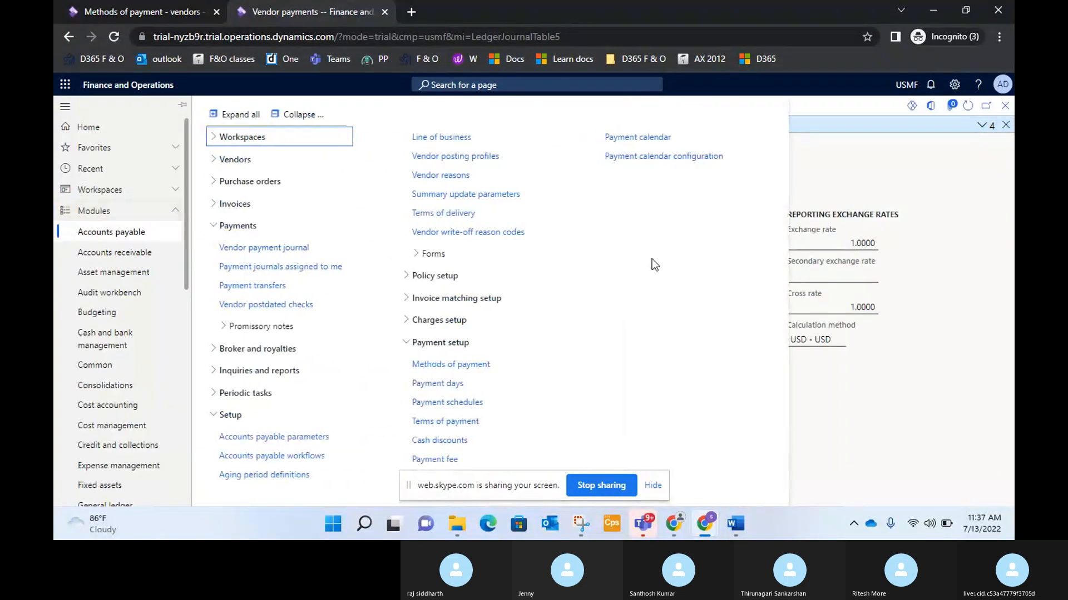
pyautogui.click(261, 247)
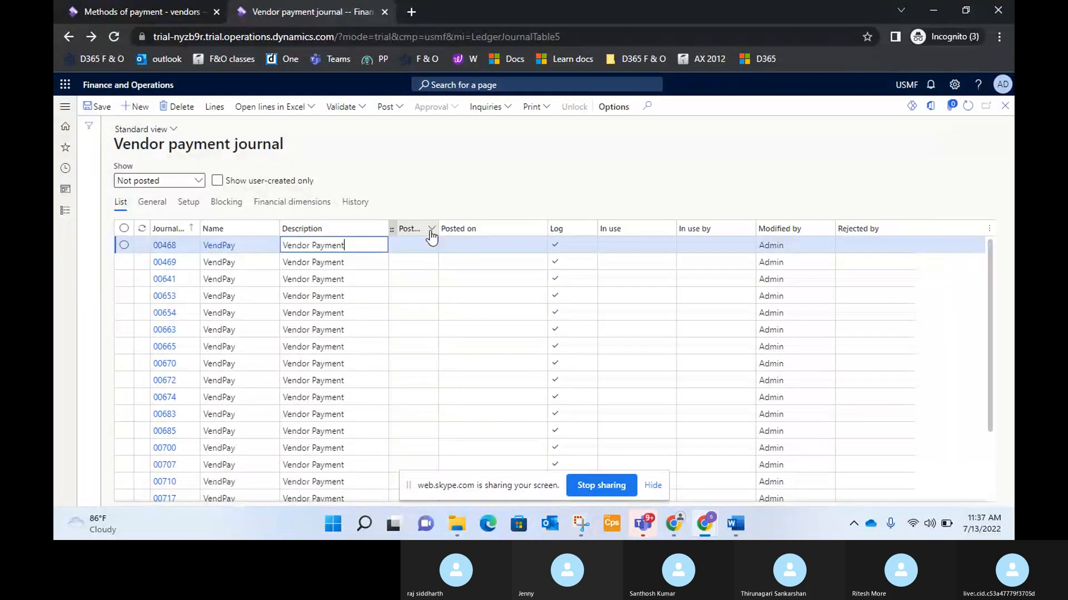
pyautogui.click(218, 110)
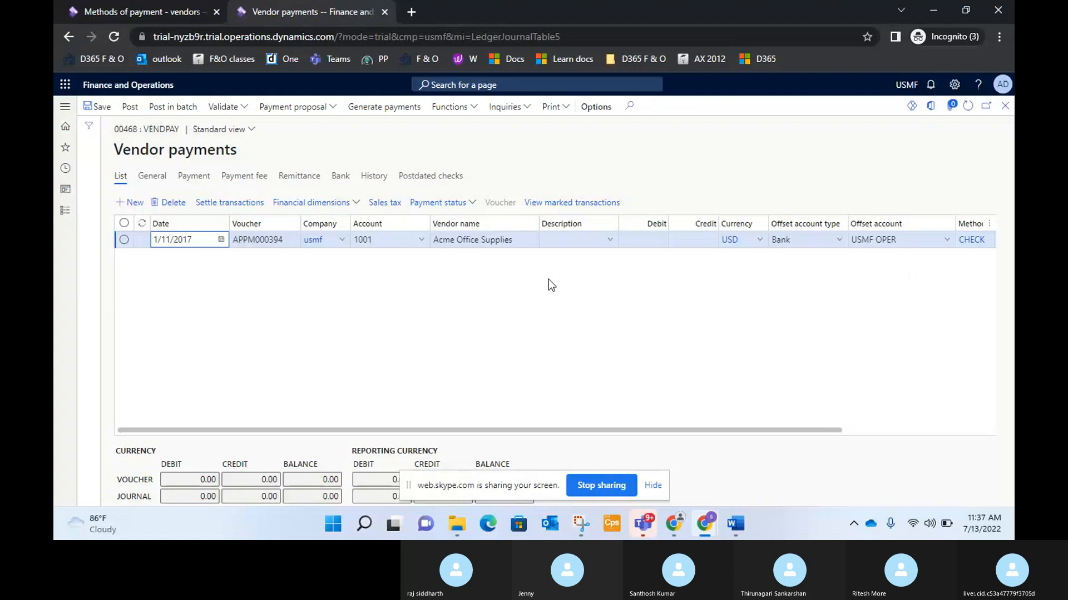
# Set the method of payment on the Acme Office Supplies payment line to BRIDGING.
pyautogui.click(194, 175)
pyautogui.click(199, 214)
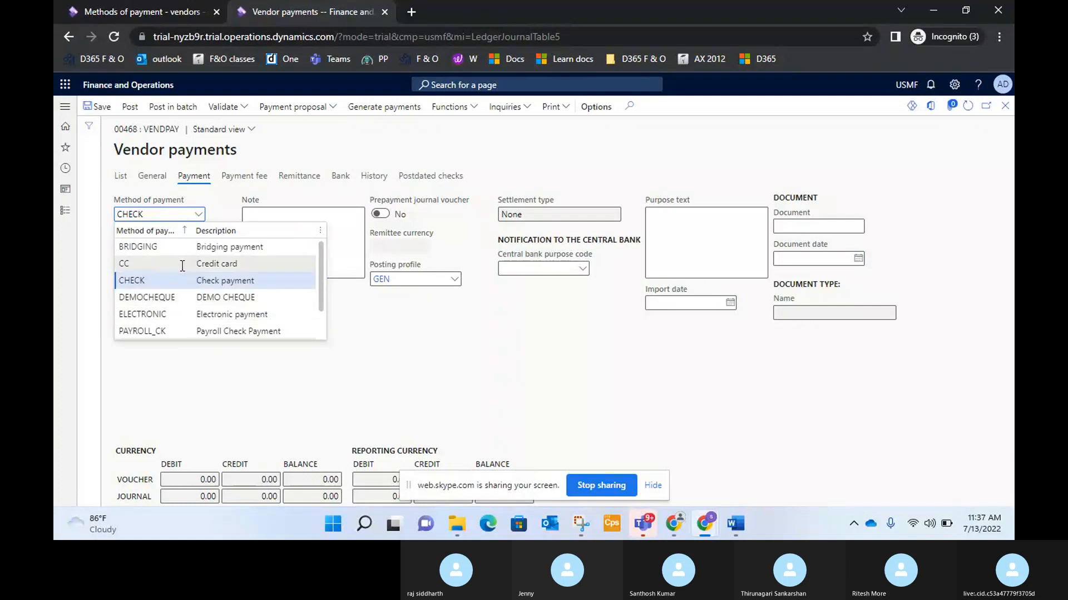
pyautogui.click(179, 247)
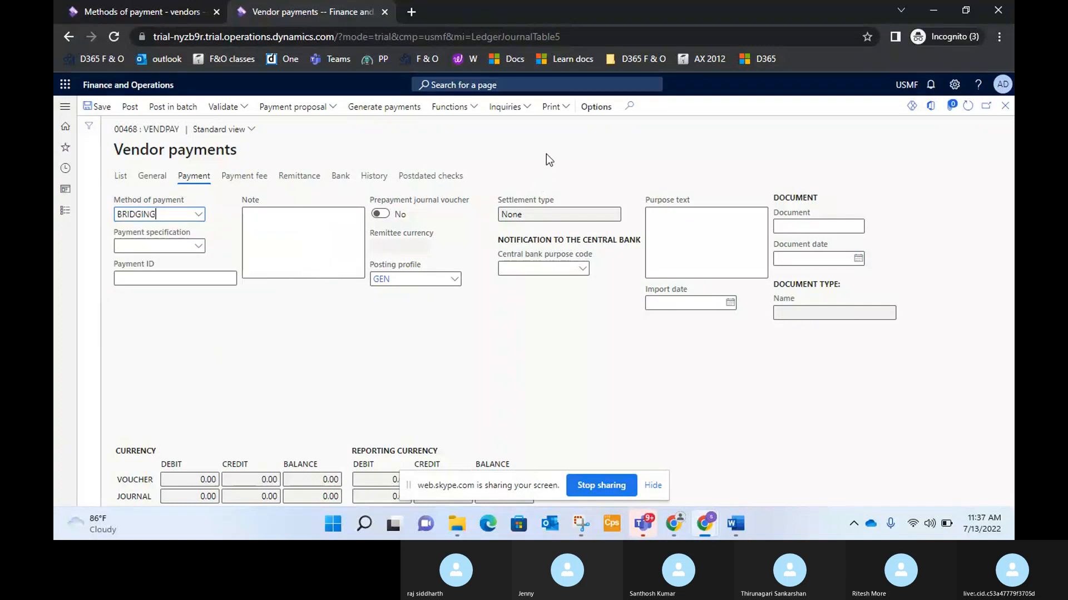
# Review the general and payment details of the Acme Office Supplies payment line.
pyautogui.click(151, 177)
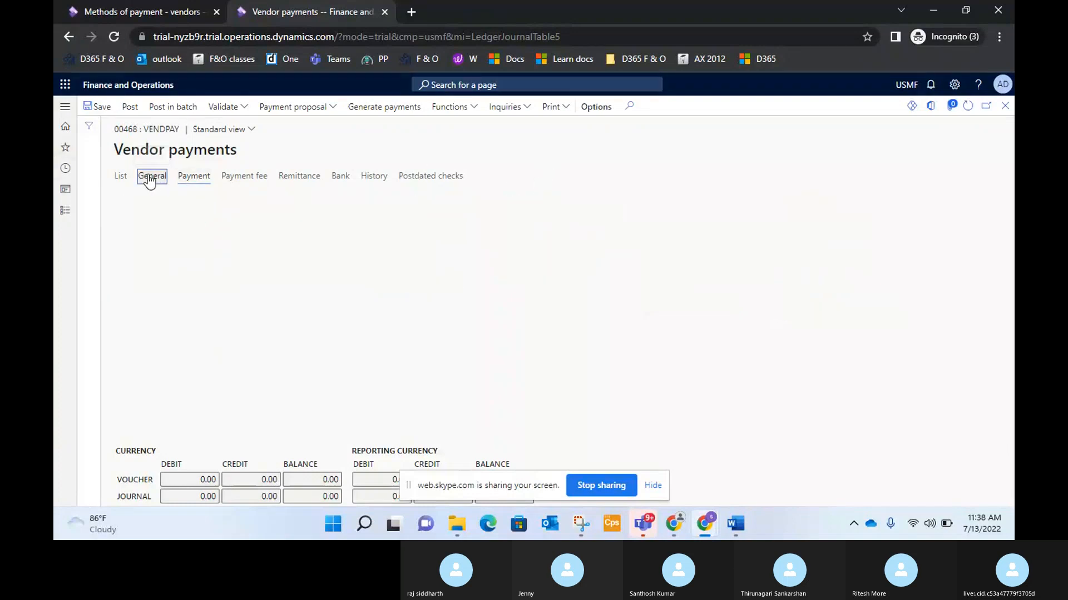
pyautogui.click(193, 176)
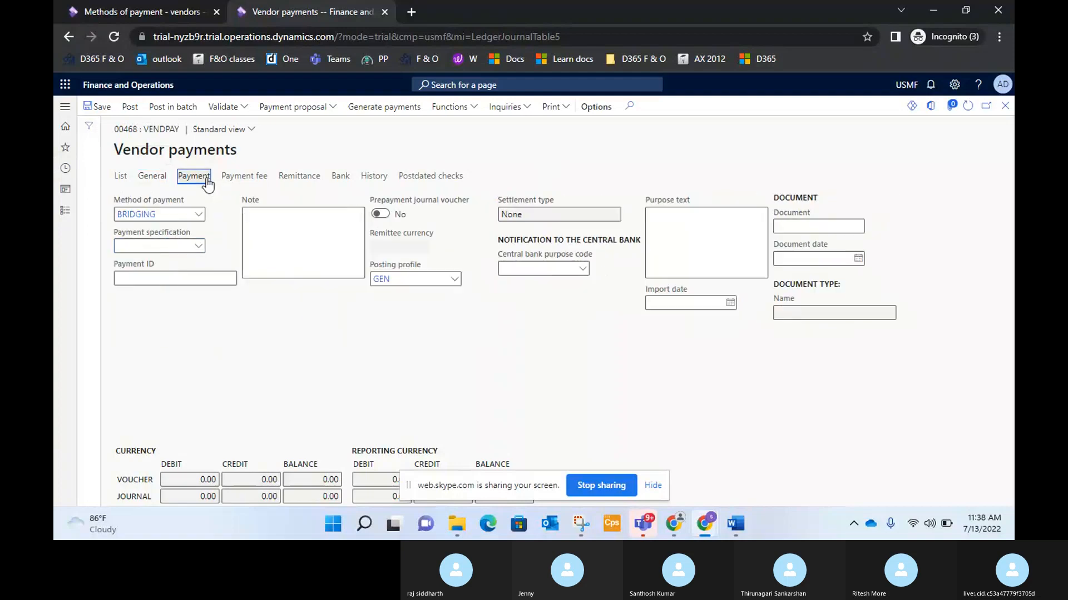
pyautogui.click(156, 178)
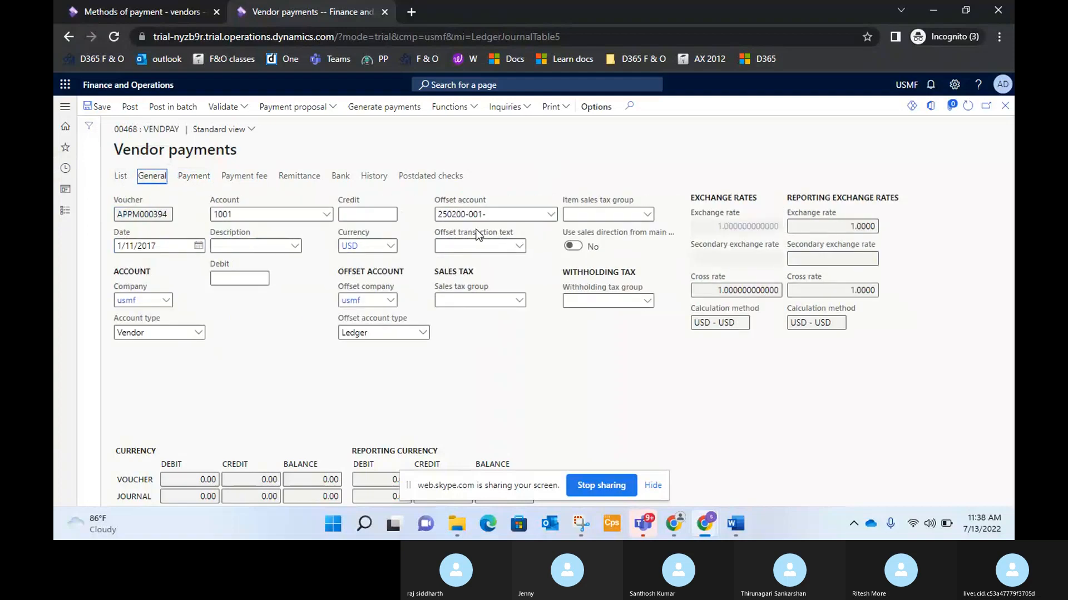
# Enter a debit of 25000 and the description "Office supplies" on the Acme Office Supplies payment line.
pyautogui.click(119, 180)
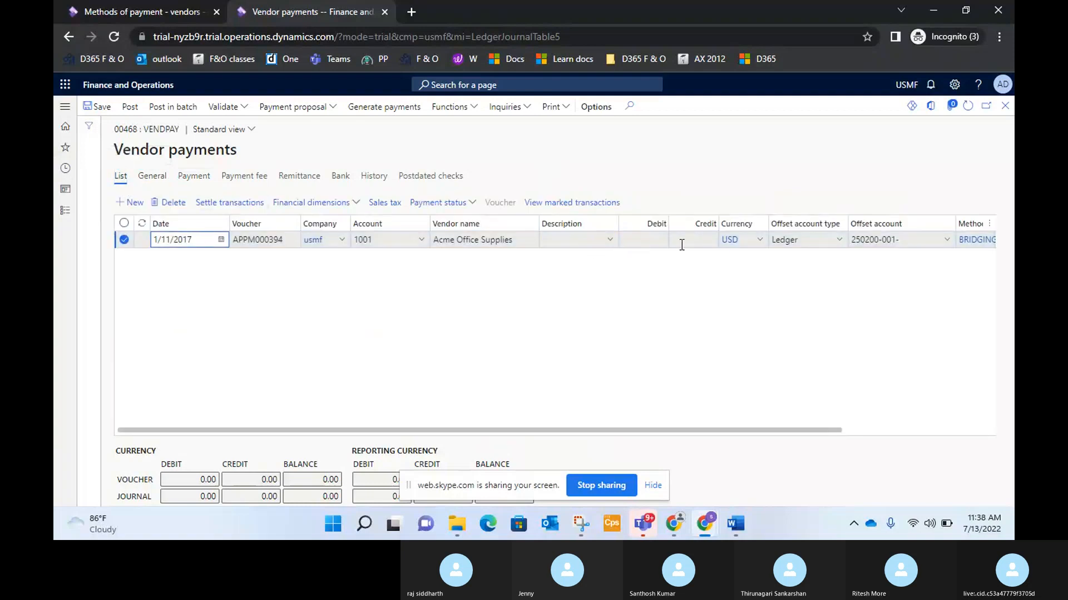
pyautogui.click(661, 241)
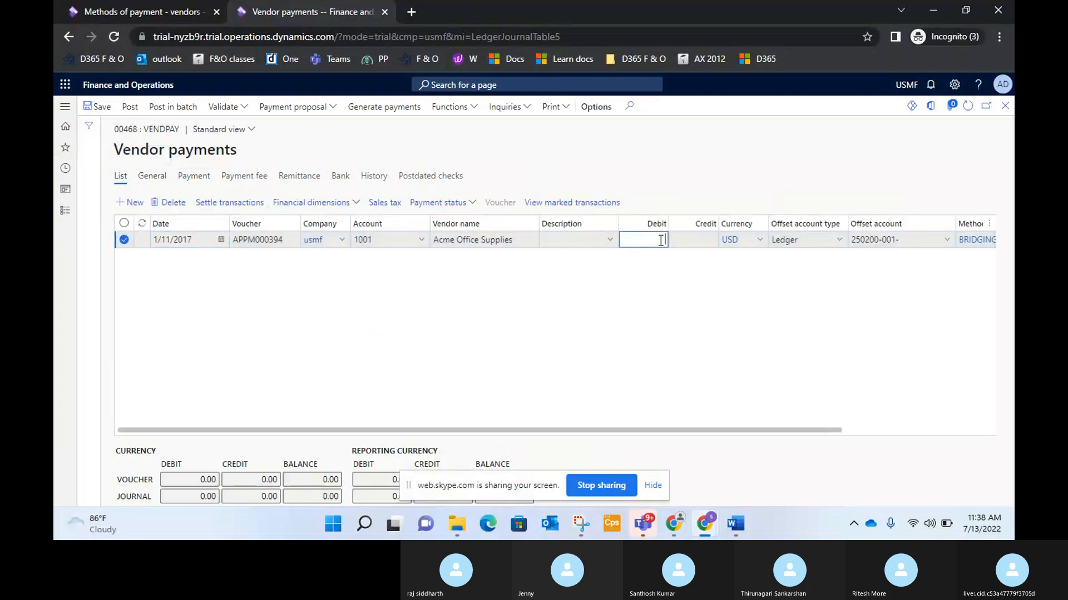
pyautogui.write('25000')
pyautogui.click(581, 241)
pyautogui.write('Of')
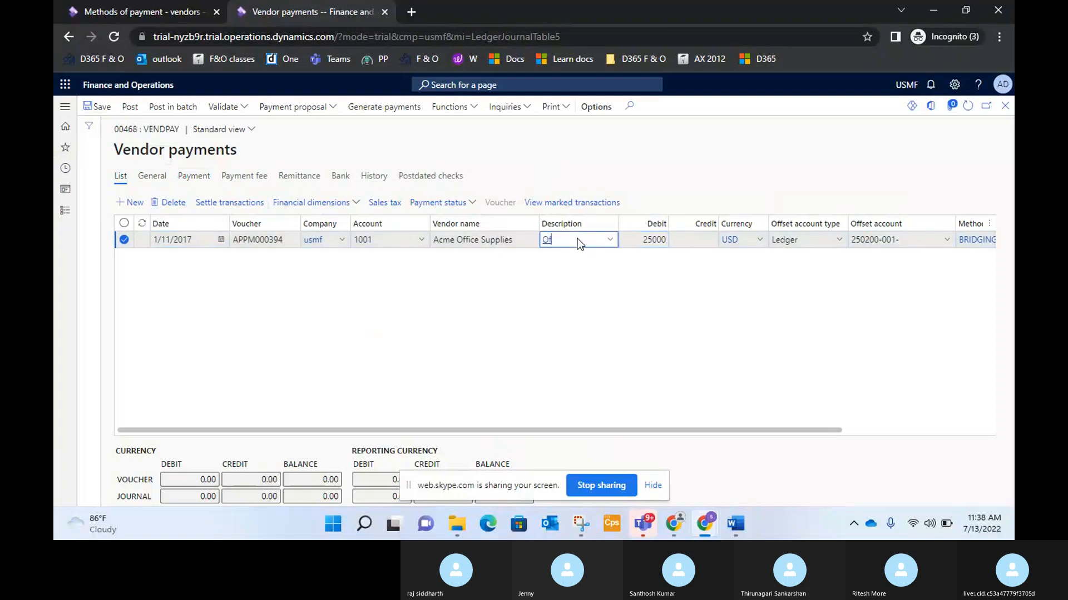
pyautogui.write('fice supplie')
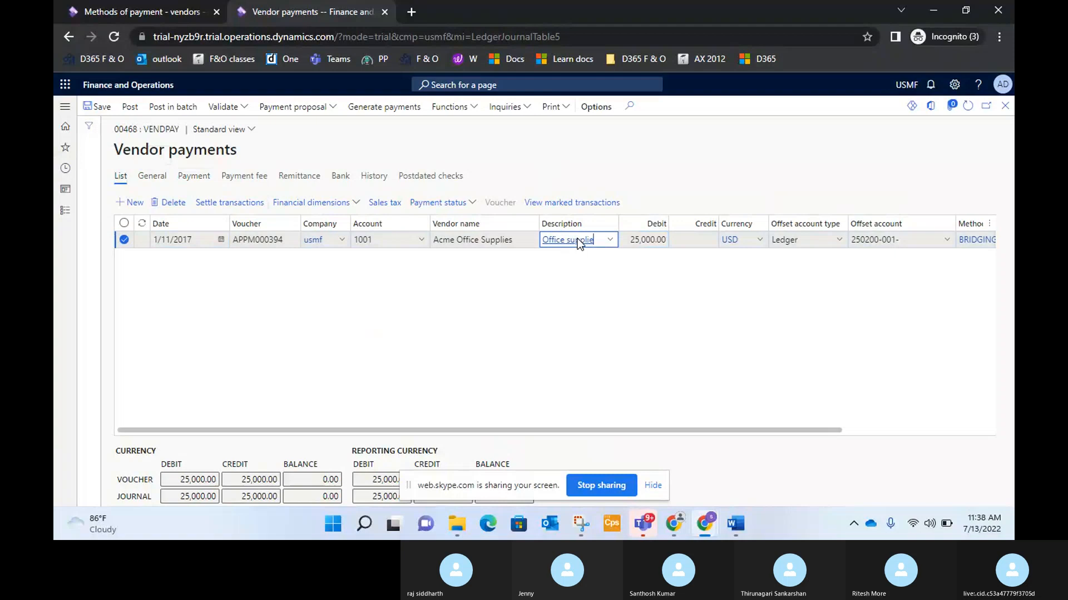
pyautogui.write('s')
pyautogui.click(747, 302)
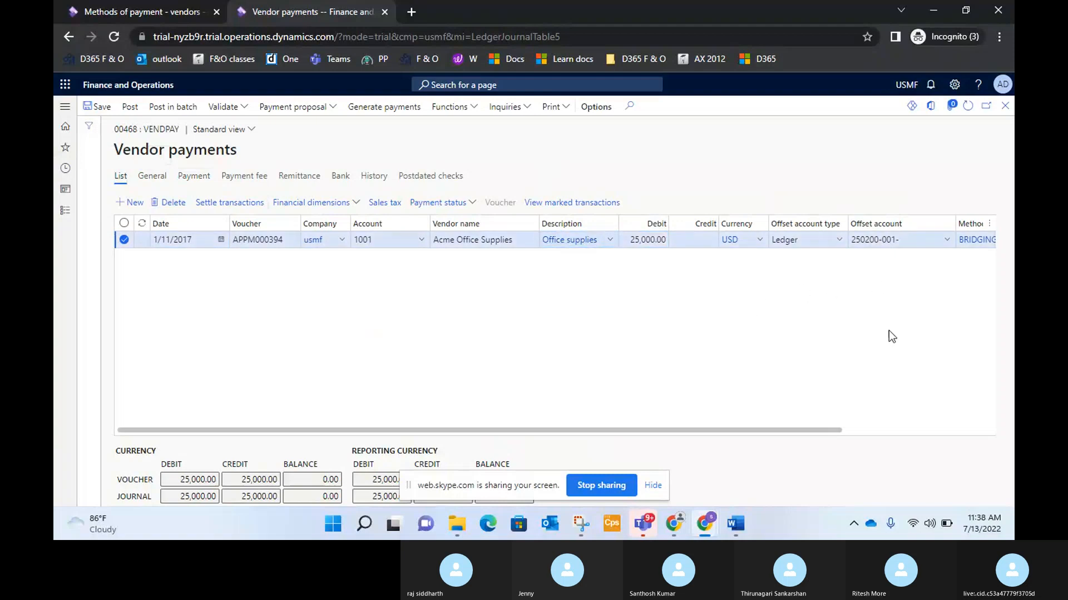
# Check the offset account segments and the method of payment on the Acme Office Supplies payment line.
pyautogui.moveTo(833, 432); pyautogui.dragTo(894, 431)
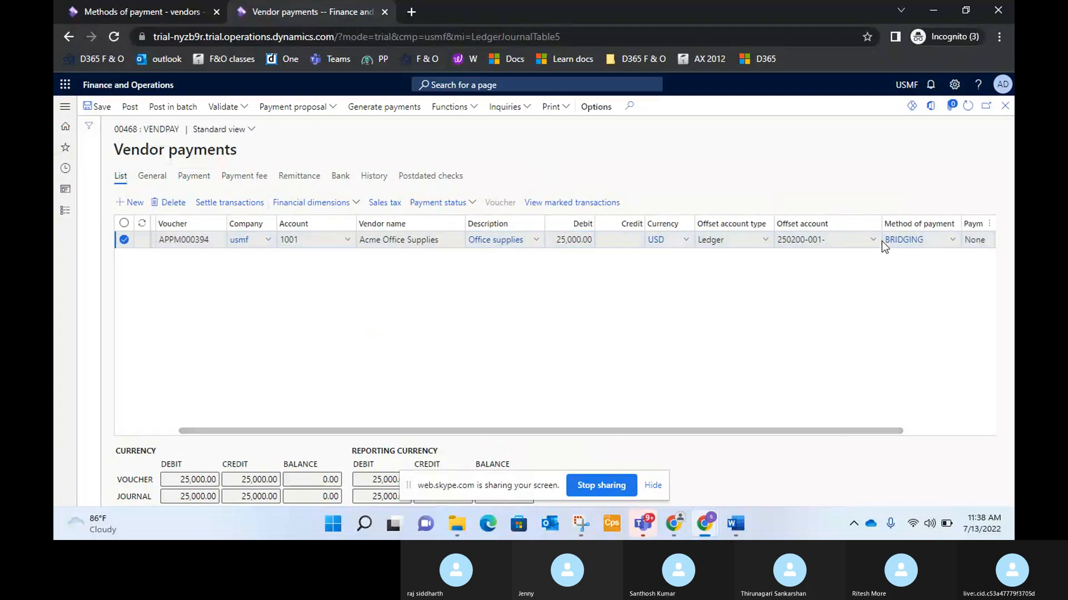
pyautogui.moveTo(805, 247)
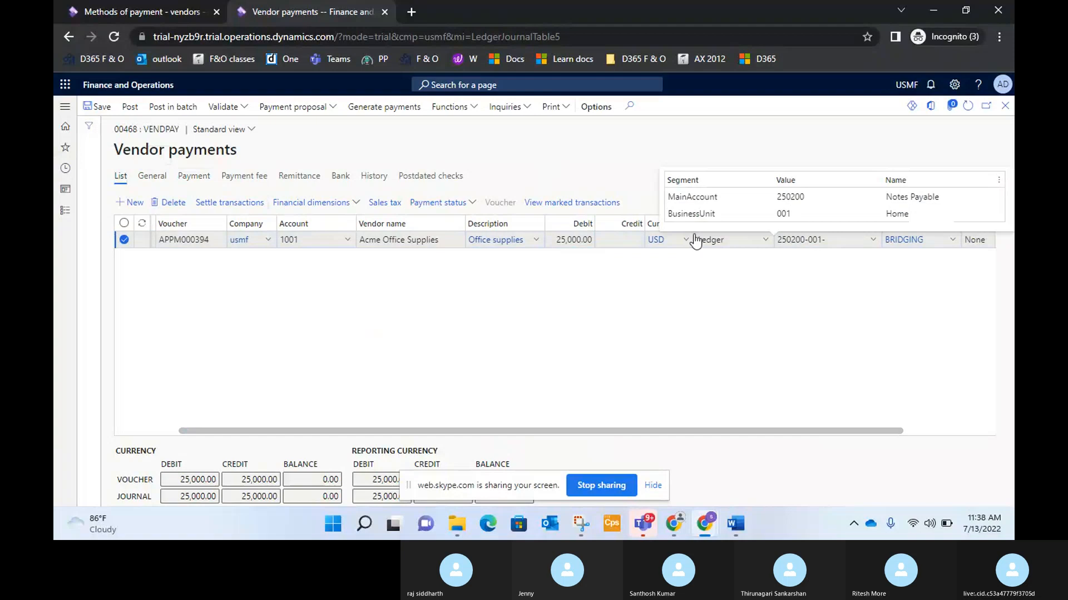
pyautogui.click(193, 175)
pyautogui.click(192, 216)
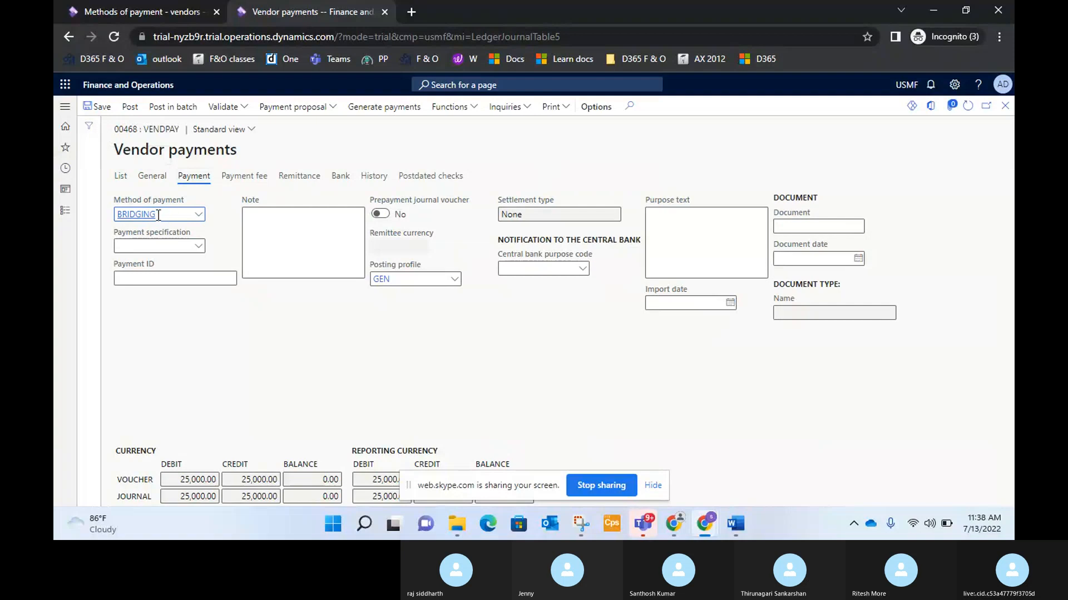
pyautogui.click(121, 177)
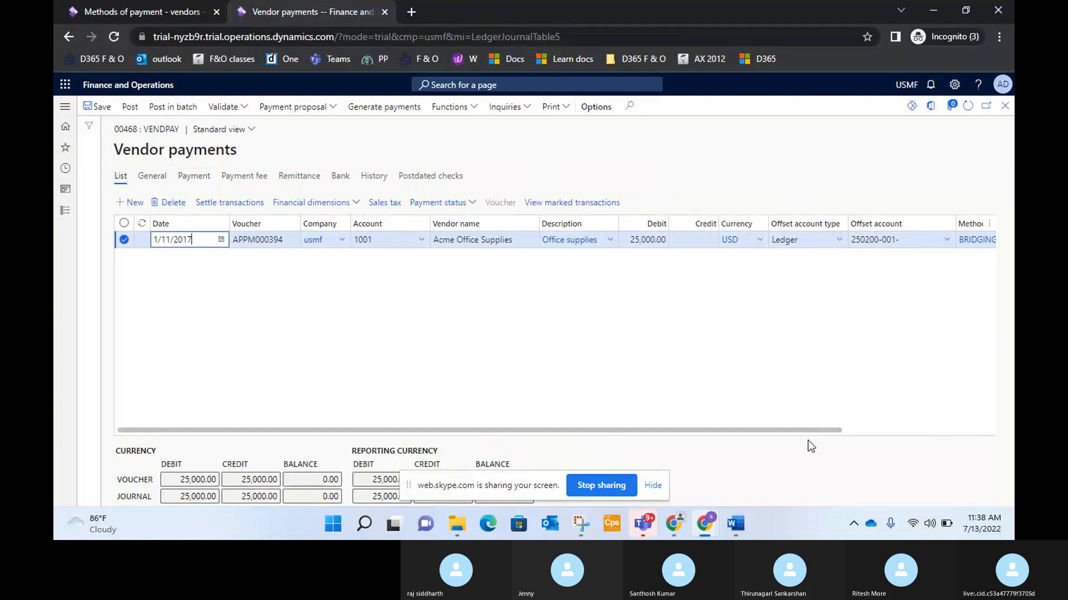
pyautogui.click(854, 433)
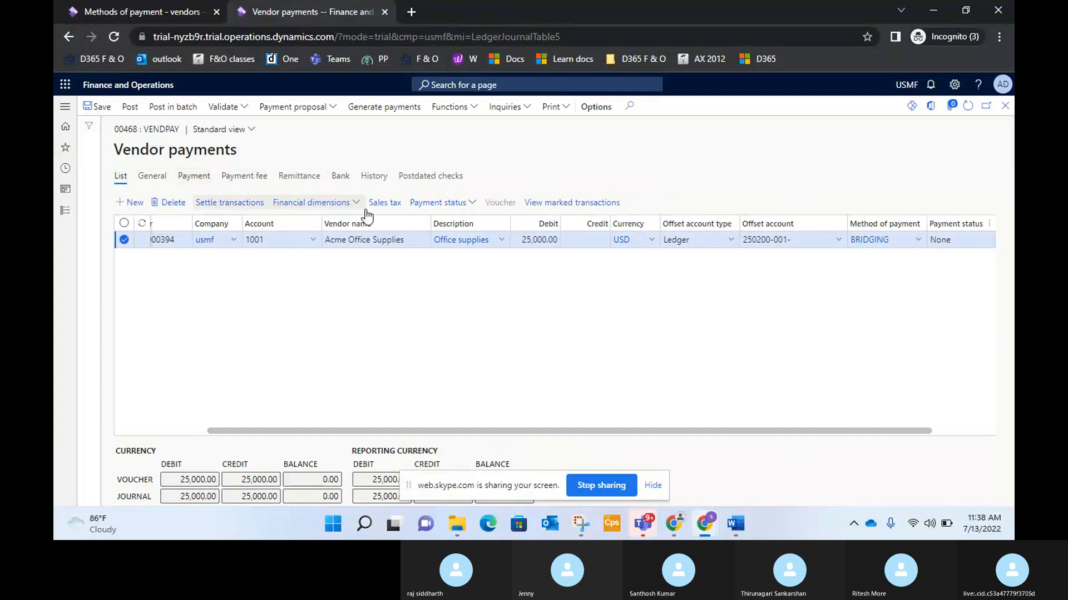
pyautogui.click(193, 175)
pyautogui.click(121, 176)
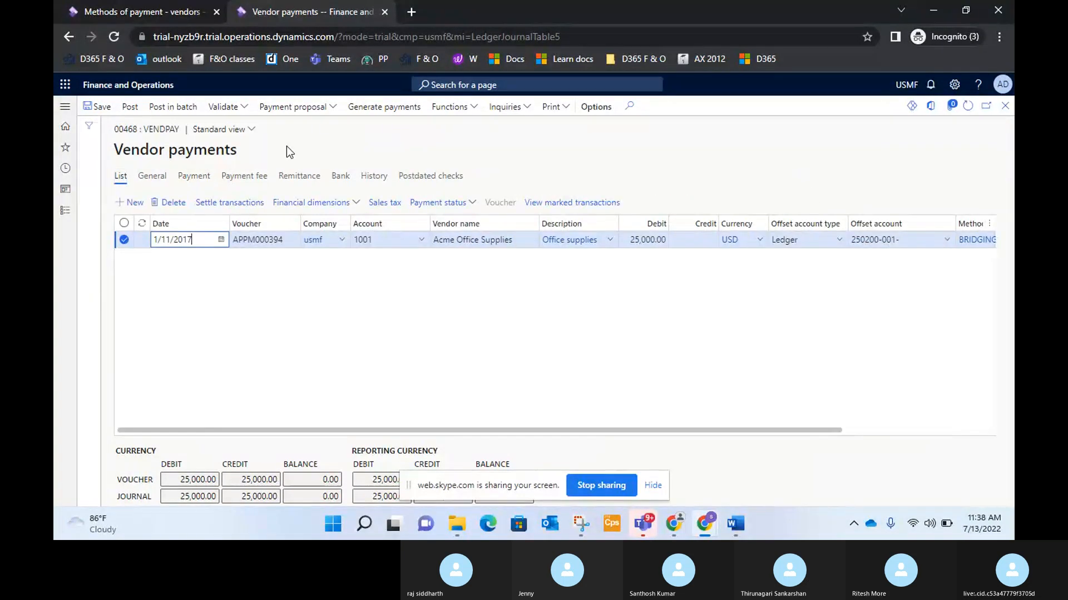
# Validate and post vendor payment journal 00468.
pyautogui.click(232, 109)
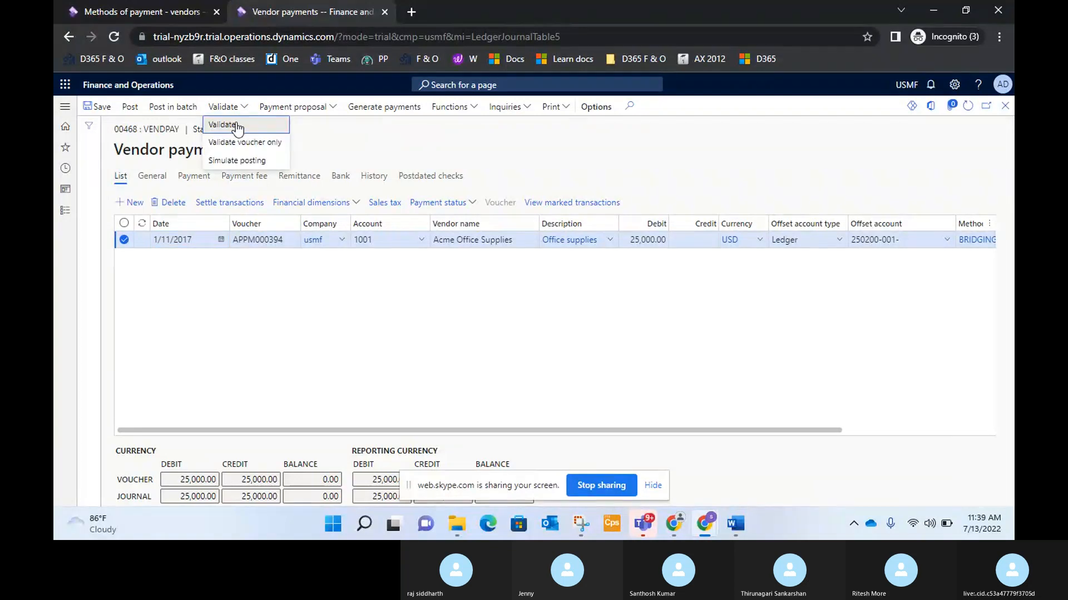
pyautogui.click(237, 127)
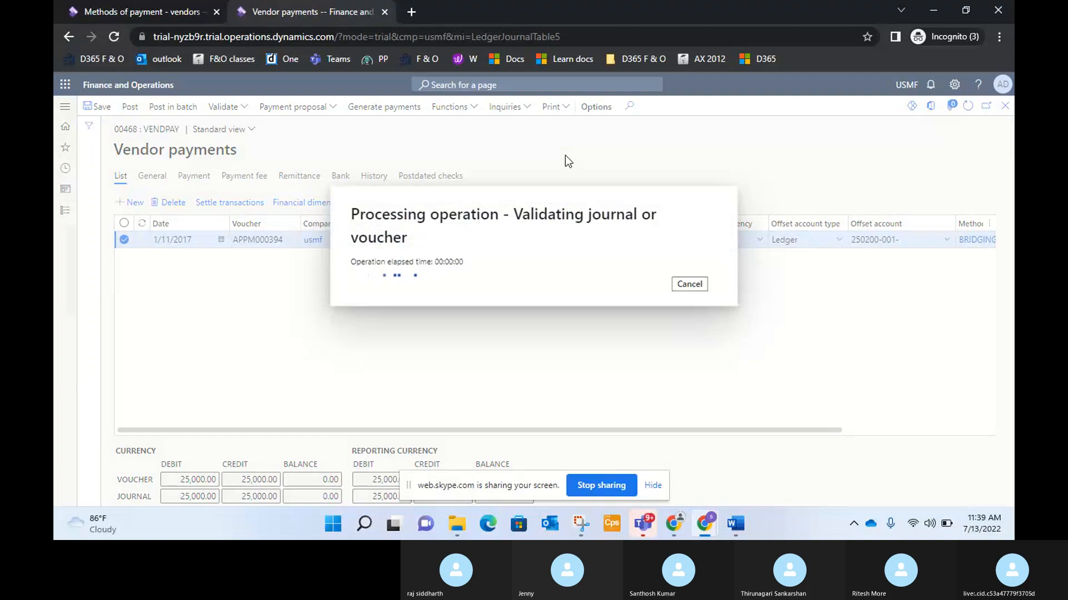
pyautogui.click(128, 111)
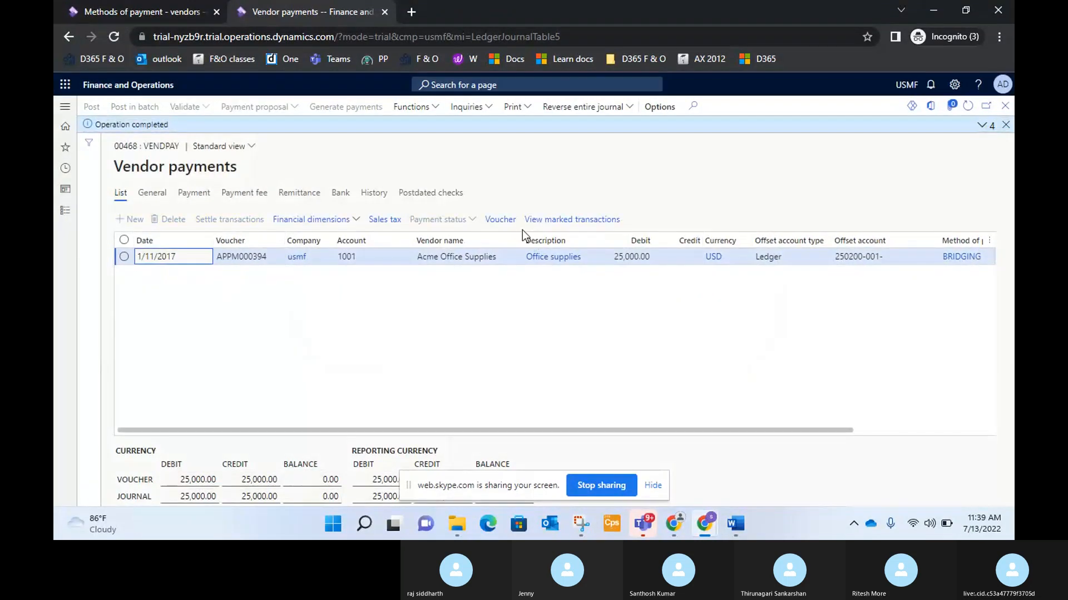
# View the voucher transactions of the posted Acme Office Supplies payment and close them.
pyautogui.click(505, 223)
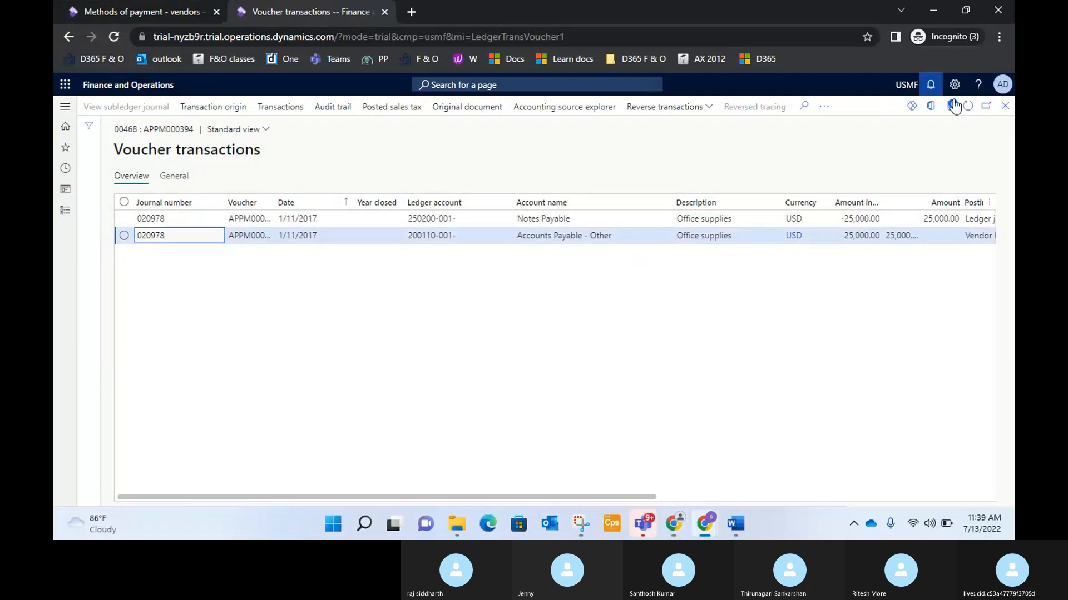
pyautogui.click(1008, 110)
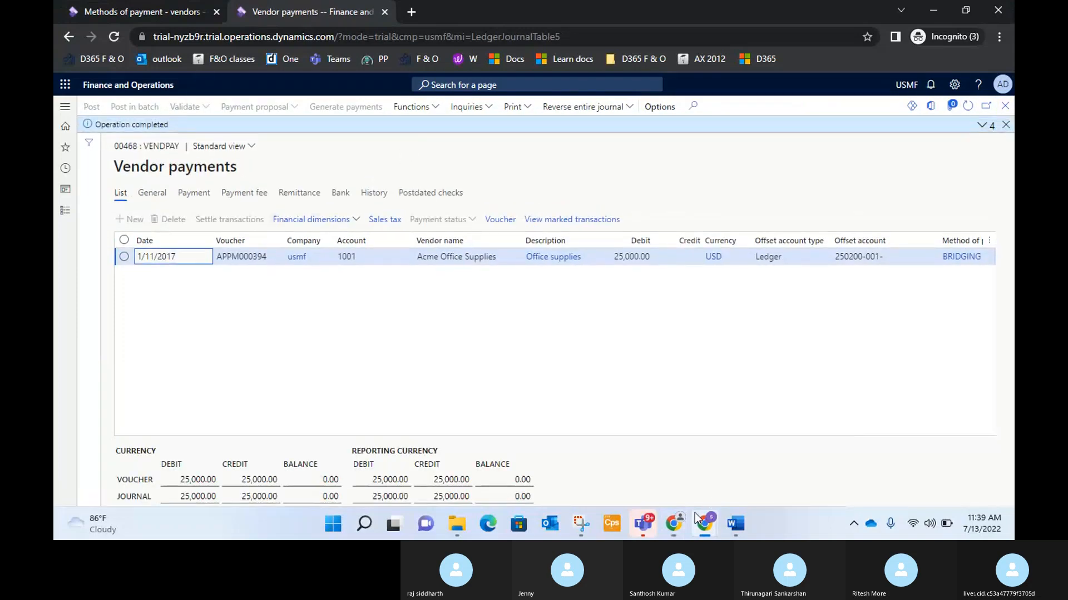
# Switch to the Word training notes and add the line "Once payment confirmation is received from bank" below the vendor entry.
pyautogui.moveTo(735, 523)
pyautogui.click(735, 455)
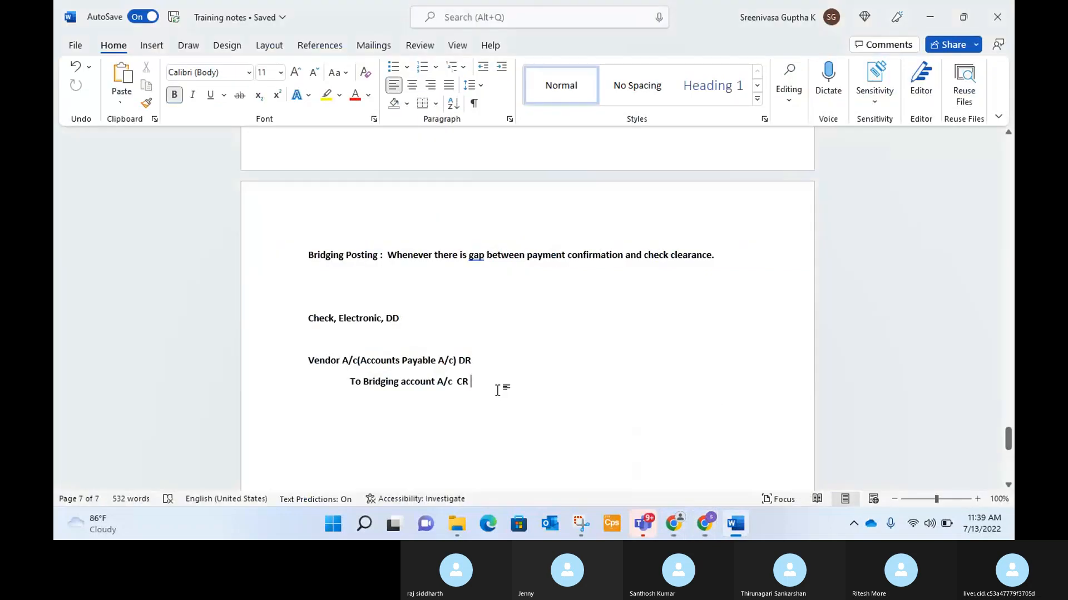
pyautogui.press('Return')
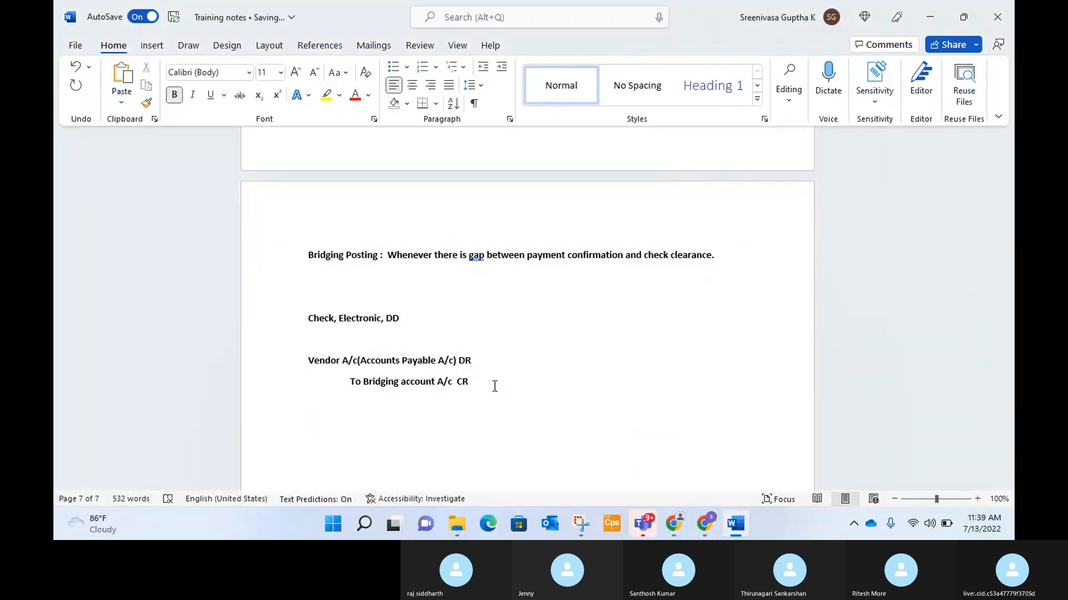
pyautogui.write('Once pay')
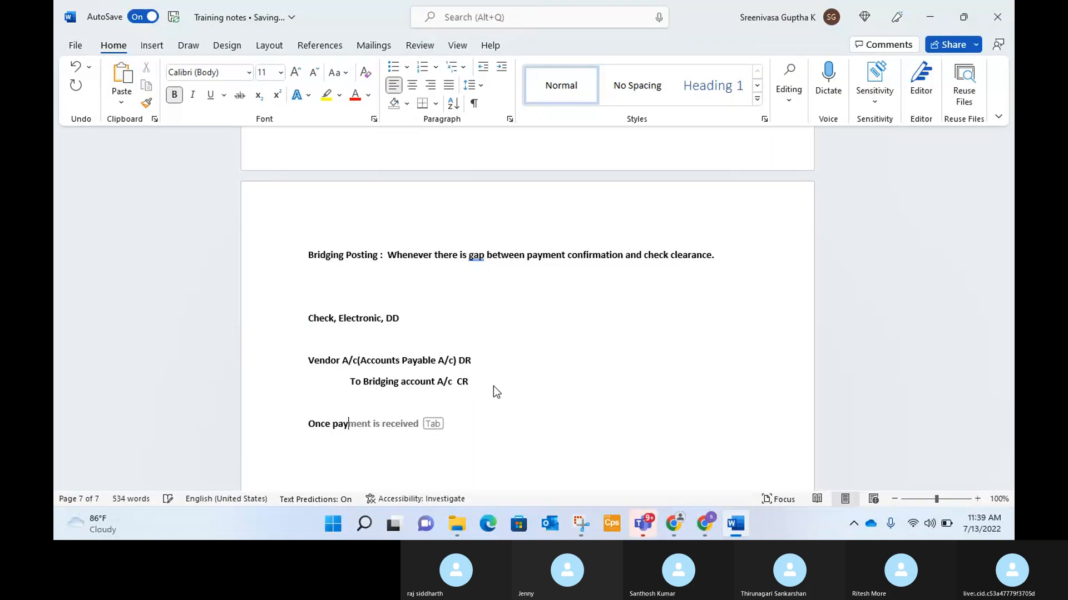
pyautogui.write('ment con')
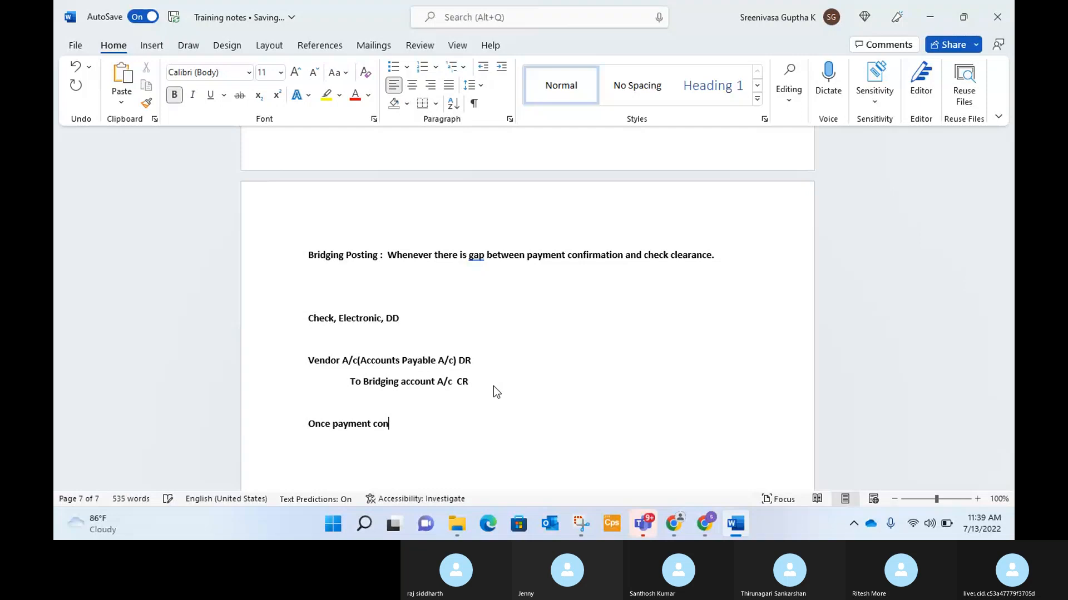
pyautogui.write('firmation is received from bank')
# Add the line "Reverse the bridging payment journal" under the bank confirmation note.
pyautogui.press('Return')
pyautogui.write('Reverse the ')
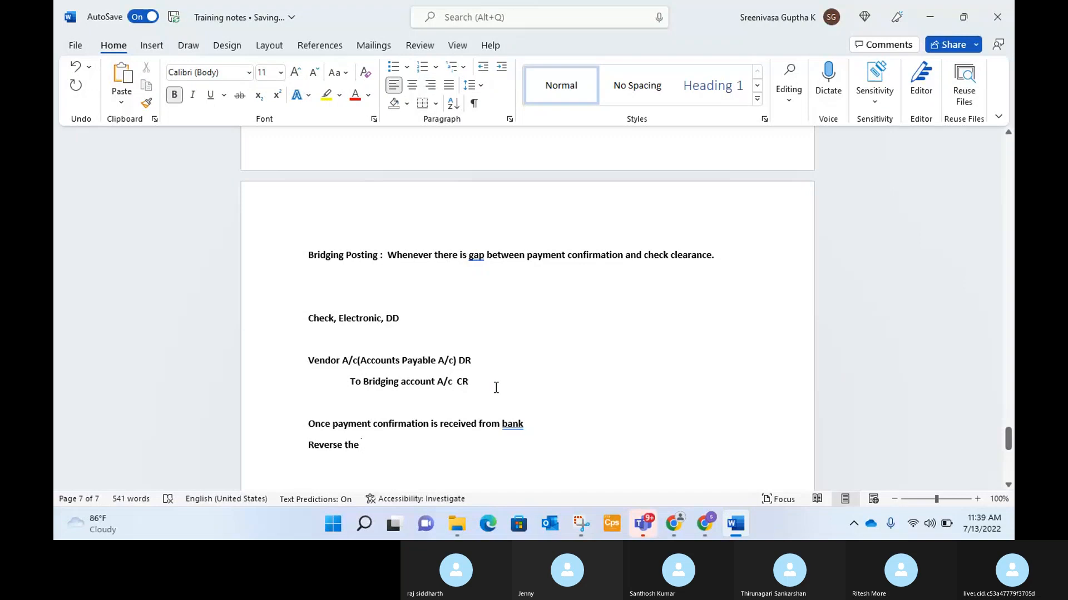
pyautogui.write('payment')
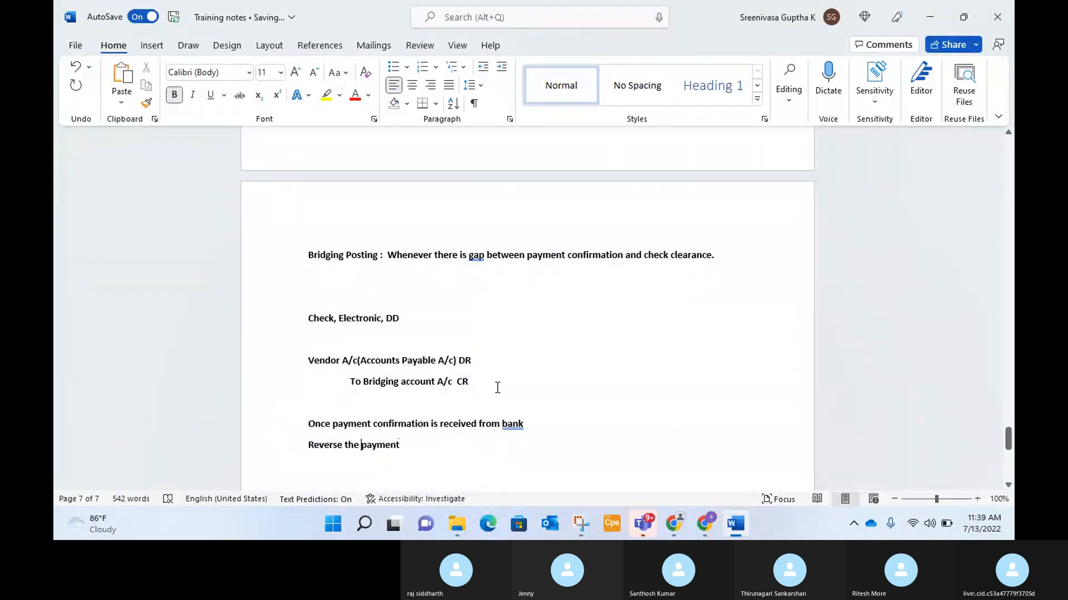
pyautogui.hotkey('ctrl', 'Left')
pyautogui.write('bridgin')
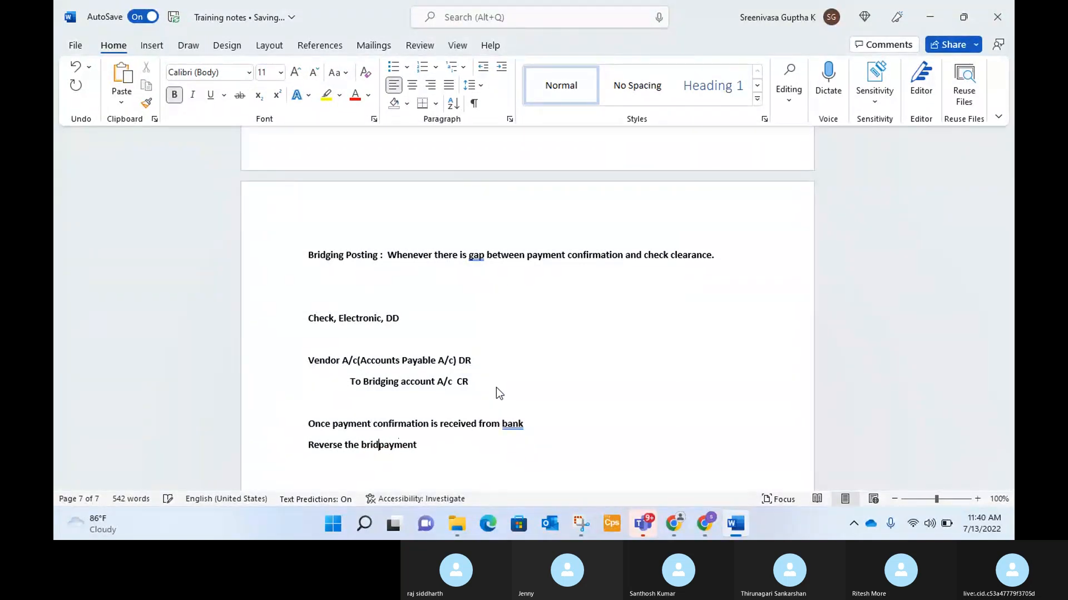
pyautogui.write('g')
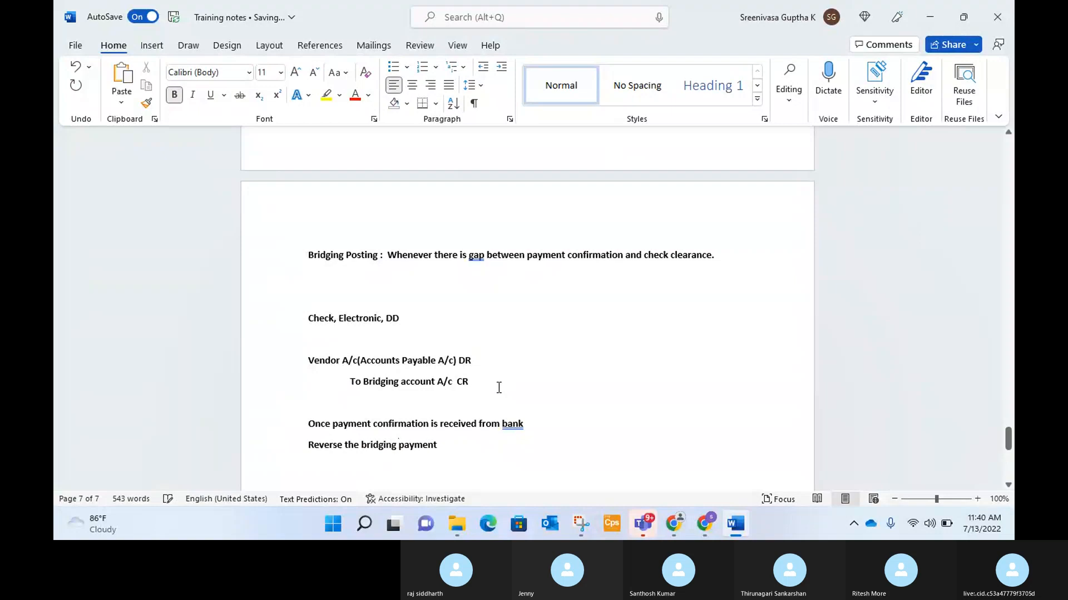
pyautogui.press('End')
pyautogui.write('journal')
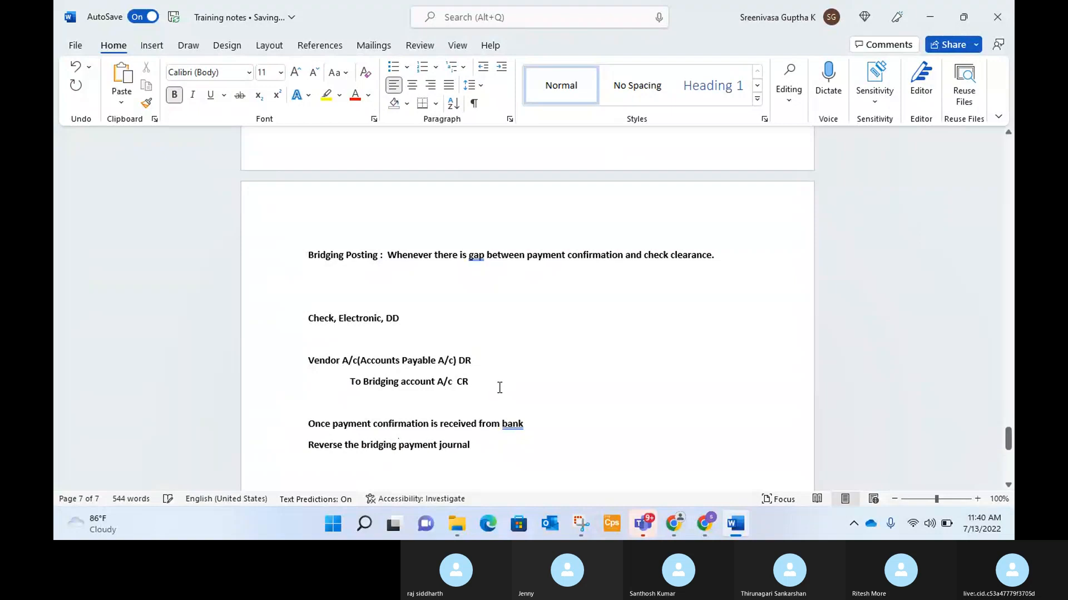
# Write the reversal entry below it as "Bridging A/c Dr" with "To Bank A/c Cr" indented on the following line.
pyautogui.press('Return')
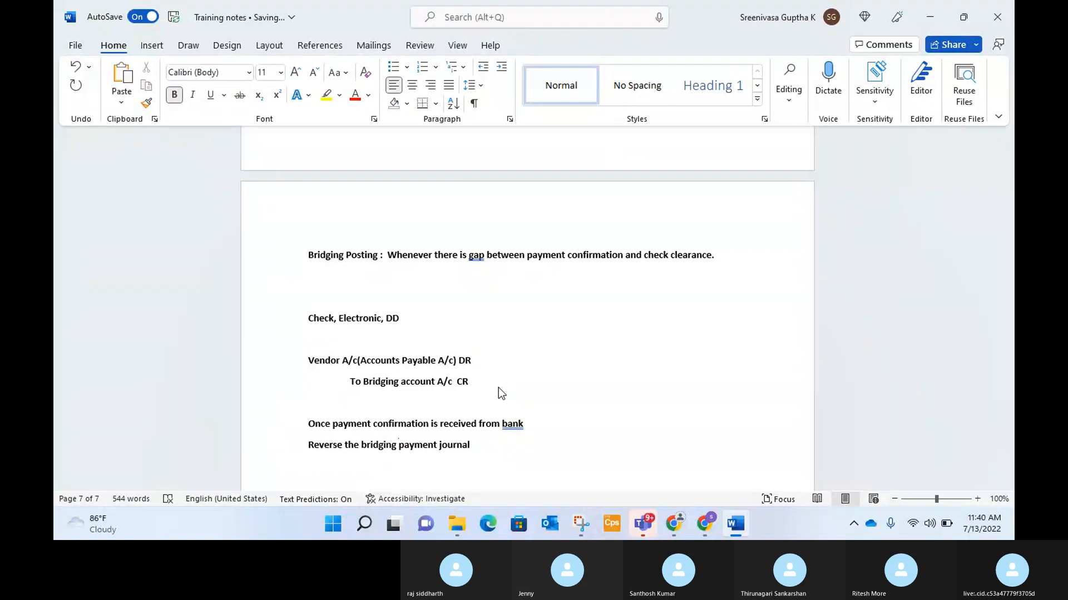
pyautogui.scroll(-1, 502, 389)
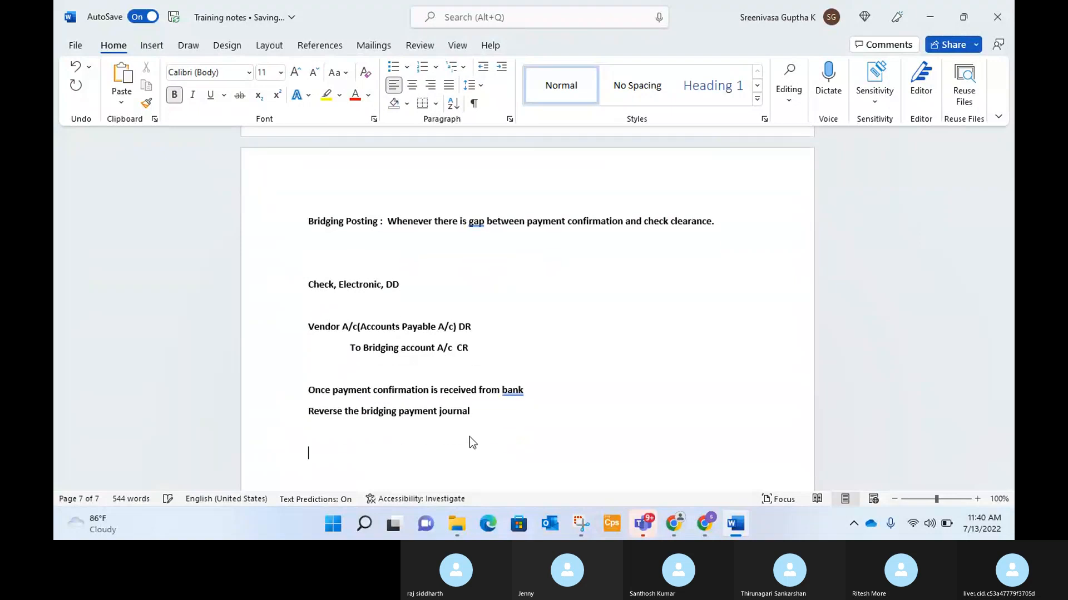
pyautogui.write('Bridging A.')
pyautogui.press('BackSpace')
pyautogui.write('/c  Dr')
pyautogui.press('Return')
pyautogui.write('TO')
pyautogui.press('BackSpace')
pyautogui.write('o Bank A')
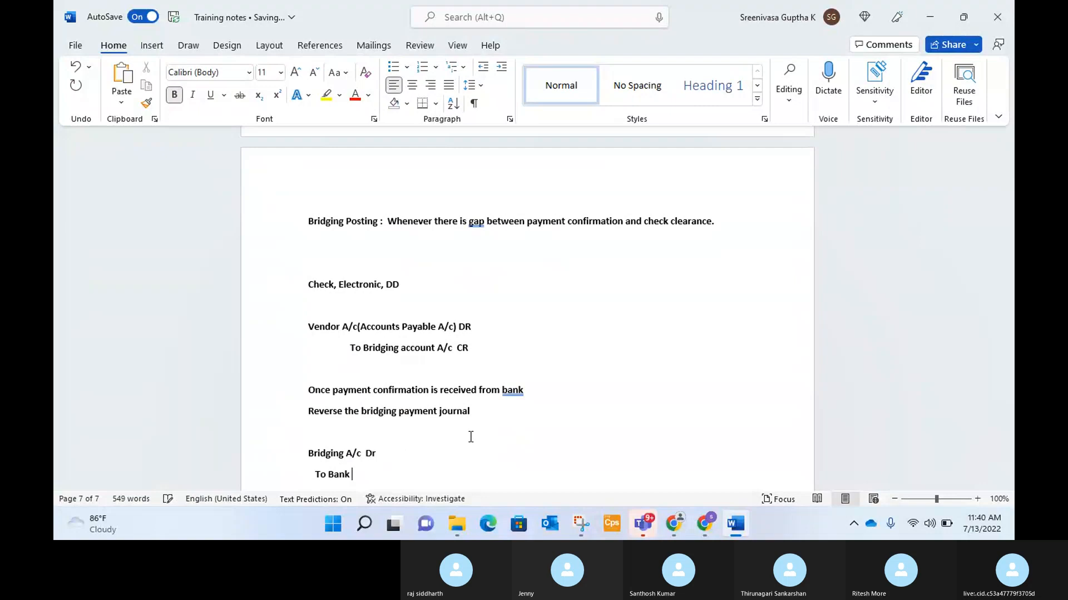
pyautogui.write('/c  Cr')
pyautogui.scroll(-2, 469, 435)
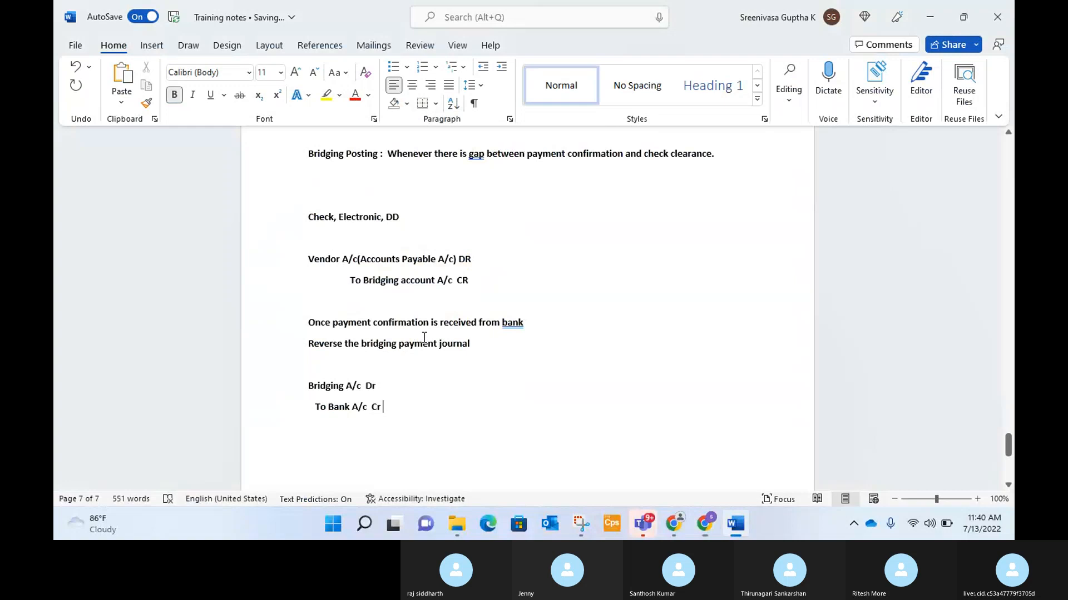
# Append "( General Journal" to the "Reverse the bridging payment journal" line.
pyautogui.click(492, 347)
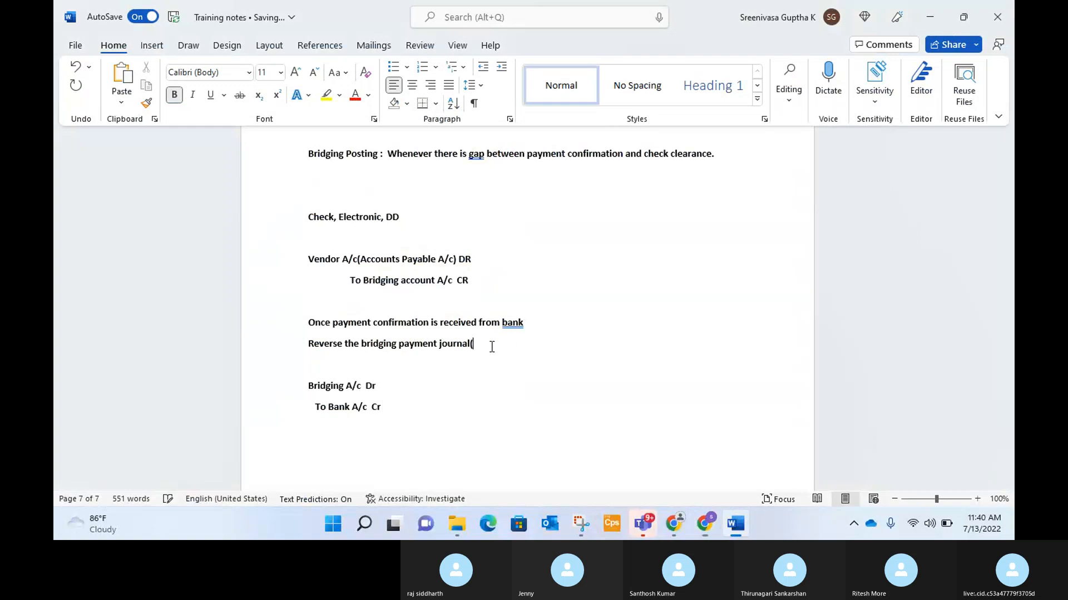
pyautogui.write('( General Journal')
# Switch to Dynamics 365 Finance and Operations and open the General journals page of the General ledger module.
pyautogui.hotkey('alt', 'Tab')
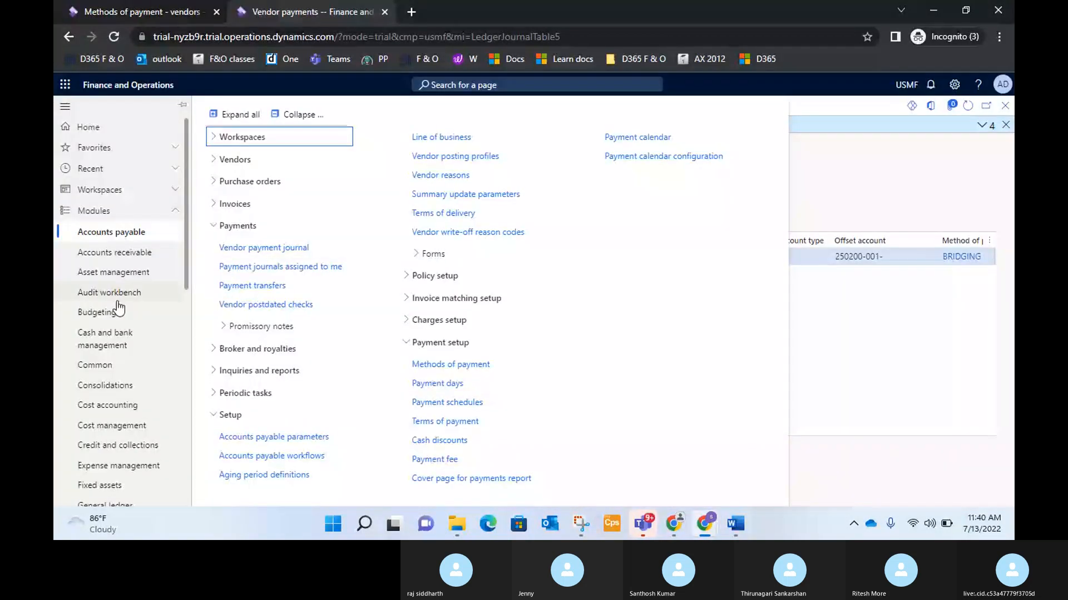
pyautogui.scroll(-5, 117, 306)
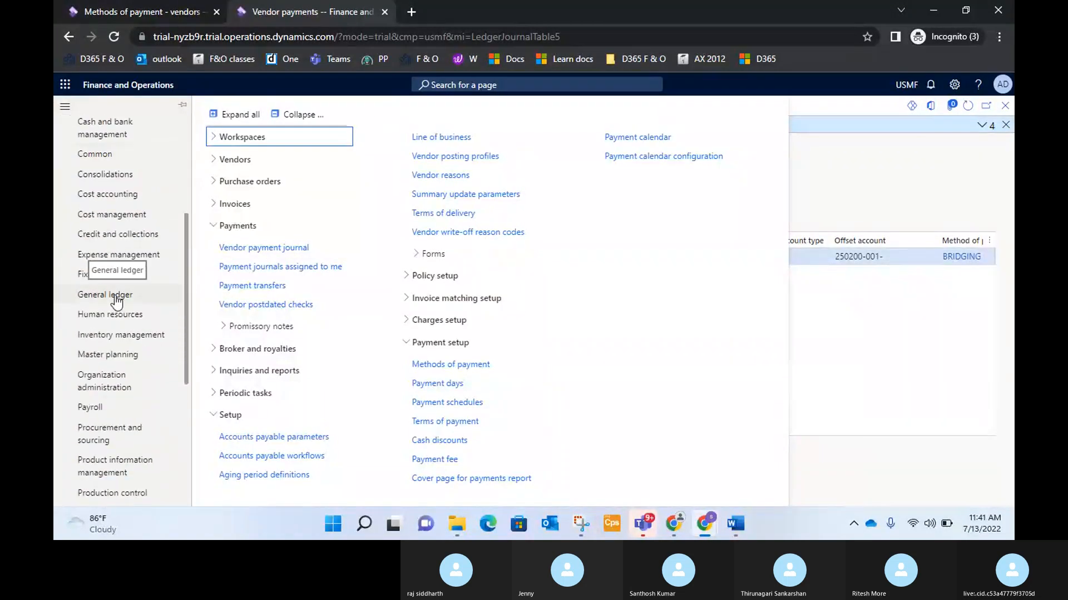
pyautogui.click(116, 302)
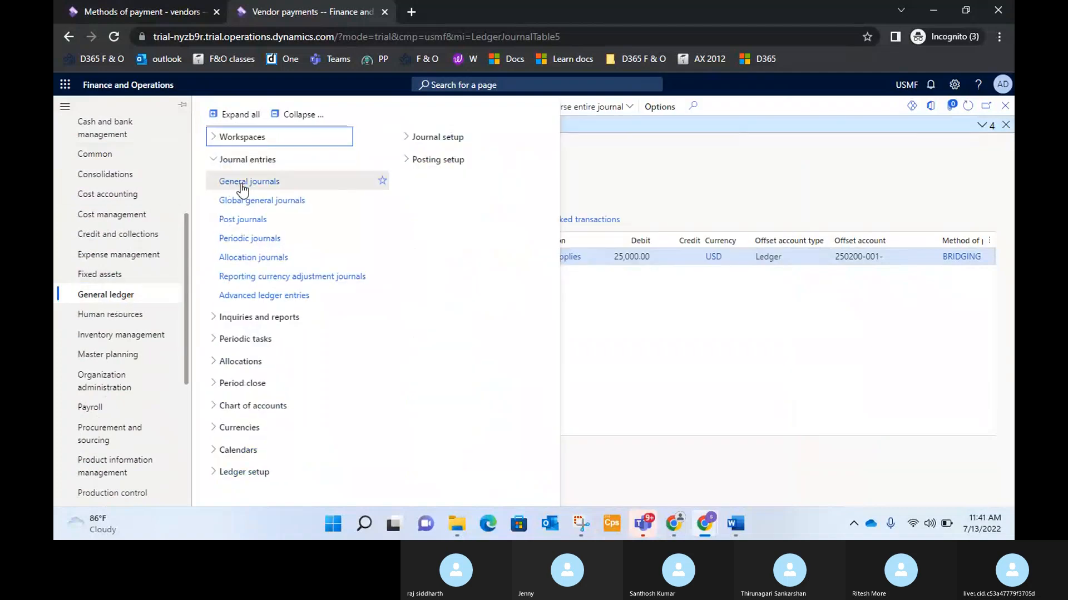
pyautogui.moveTo(236, 183); pyautogui.dragTo(233, 161)
pyautogui.click(289, 115)
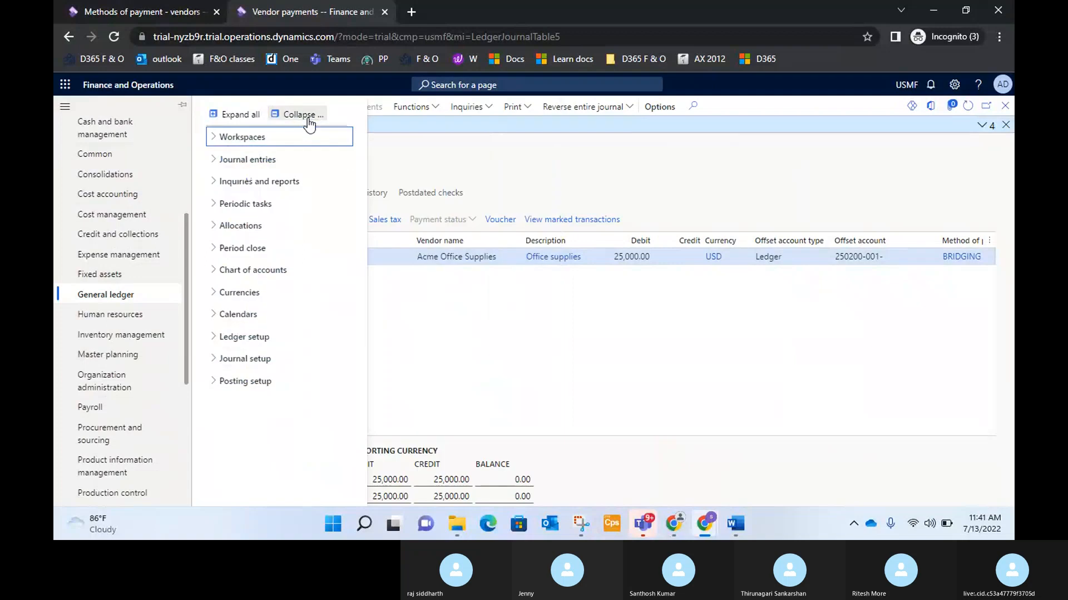
pyautogui.click(215, 166)
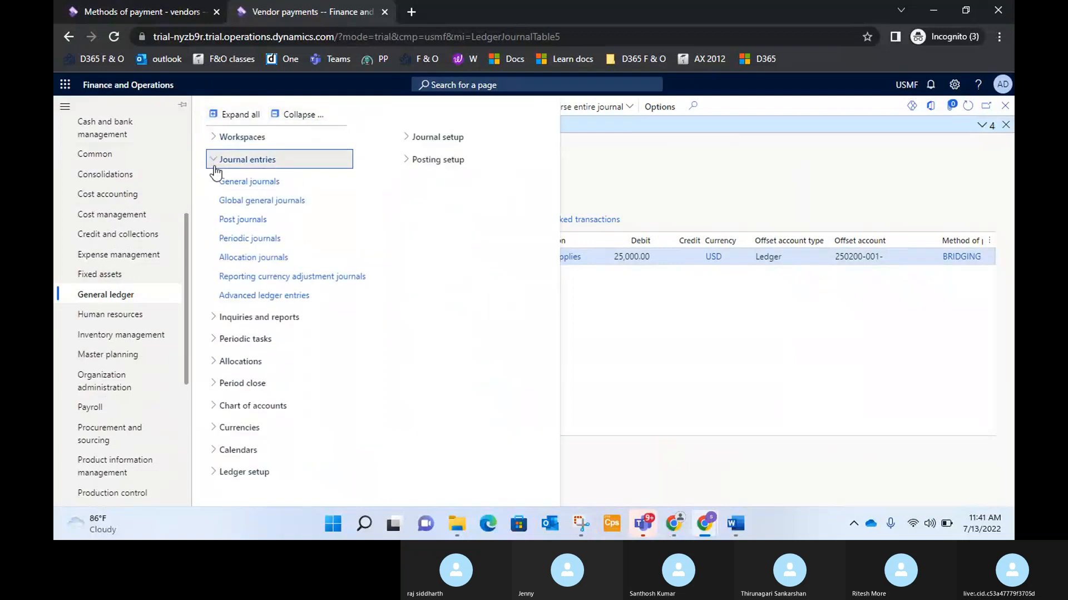
pyautogui.click(252, 184)
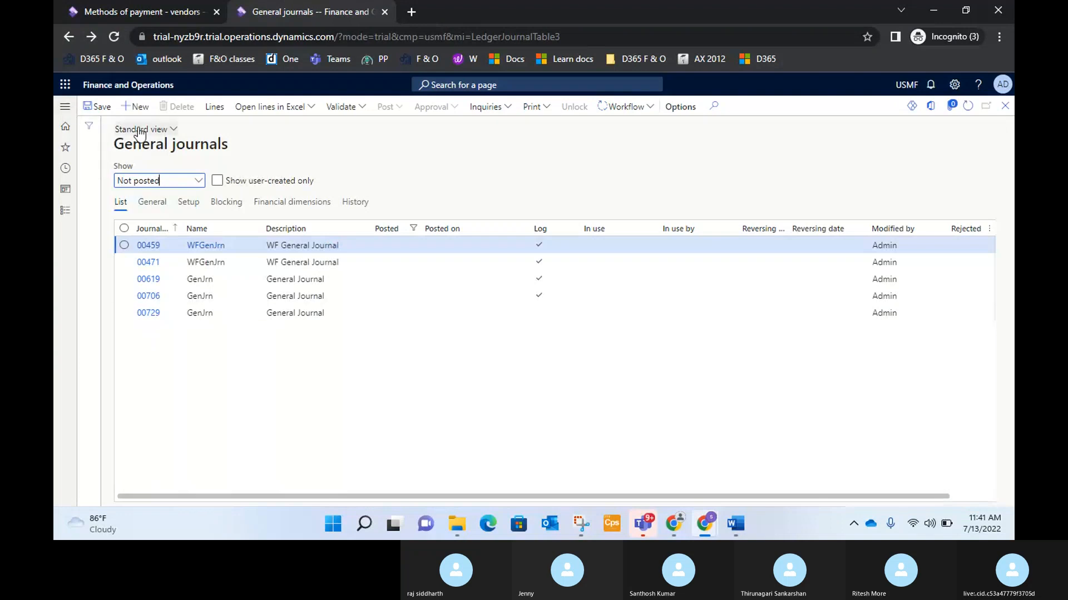
# Create a general journal with the journal name GenJrn and open its lines.
pyautogui.click(138, 108)
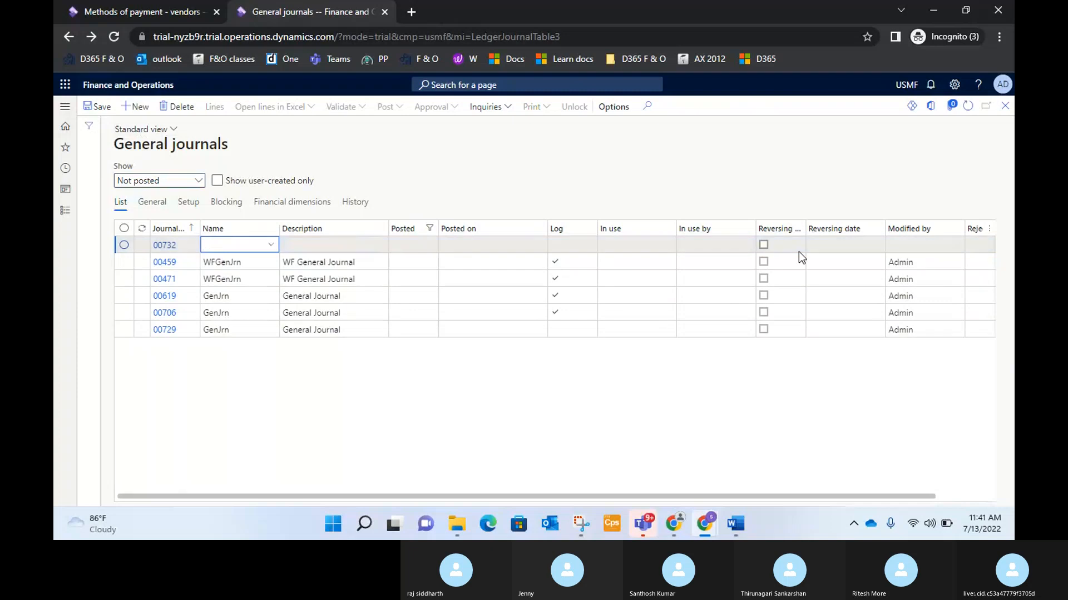
pyautogui.click(272, 245)
pyautogui.click(271, 246)
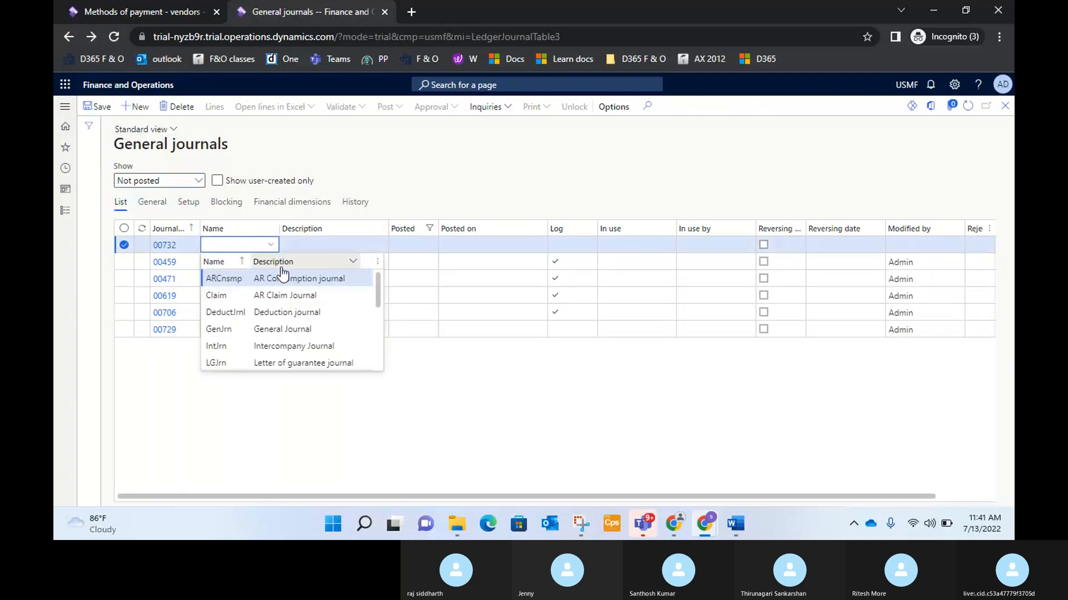
pyautogui.click(312, 331)
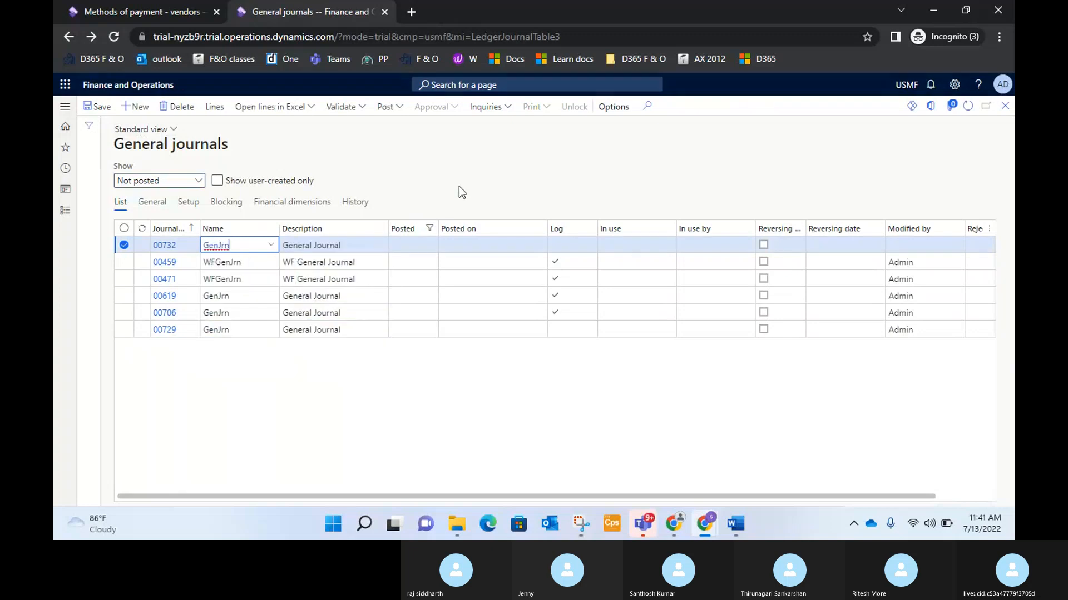
pyautogui.click(221, 109)
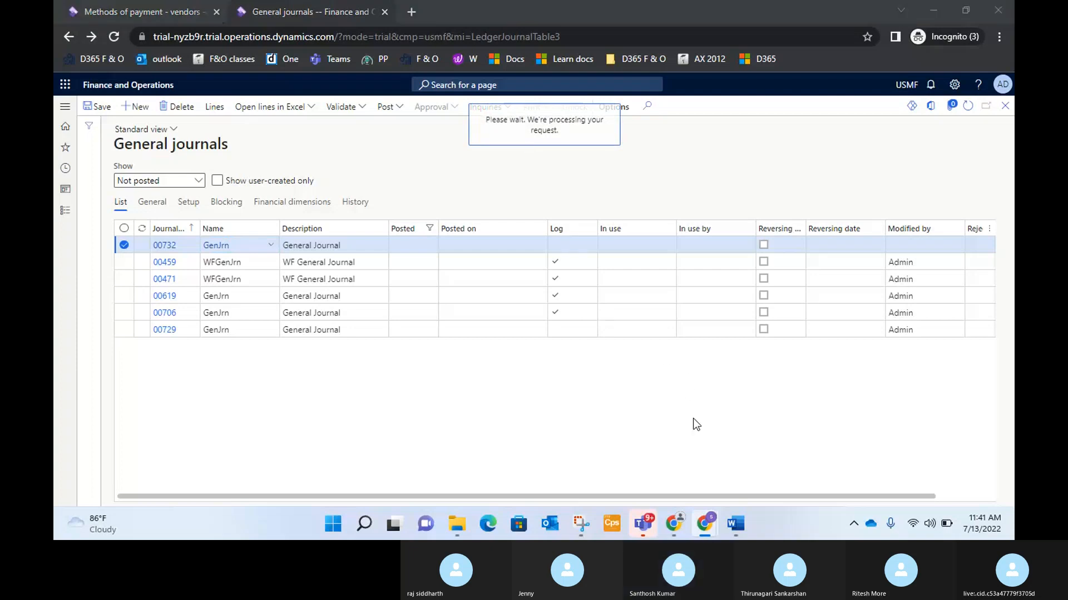
pyautogui.hotkey('alt', 'Tab')
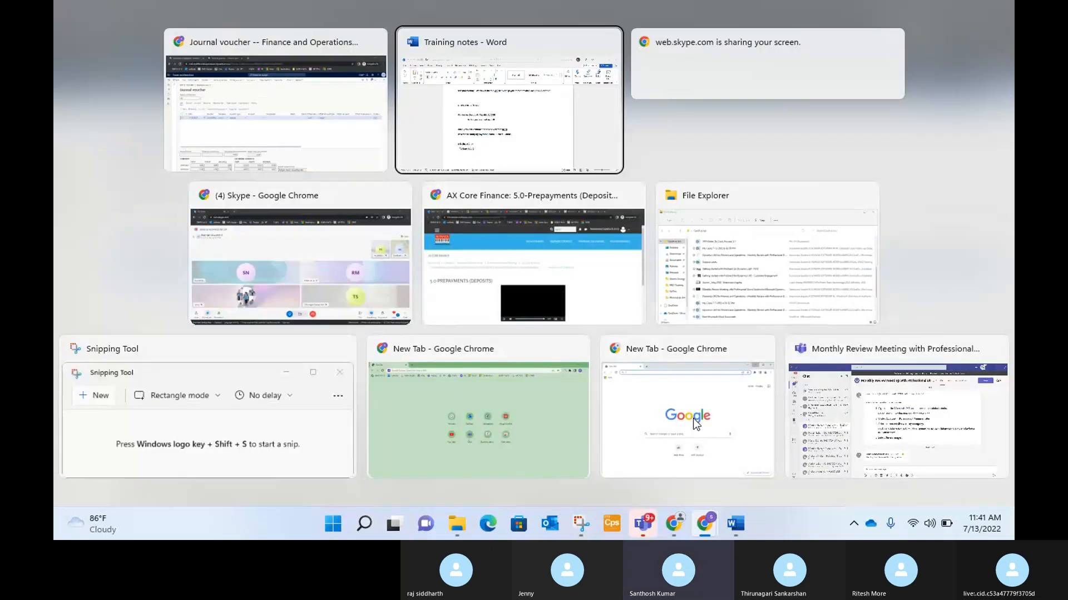
pyautogui.press('Left')
pyautogui.press('Down')
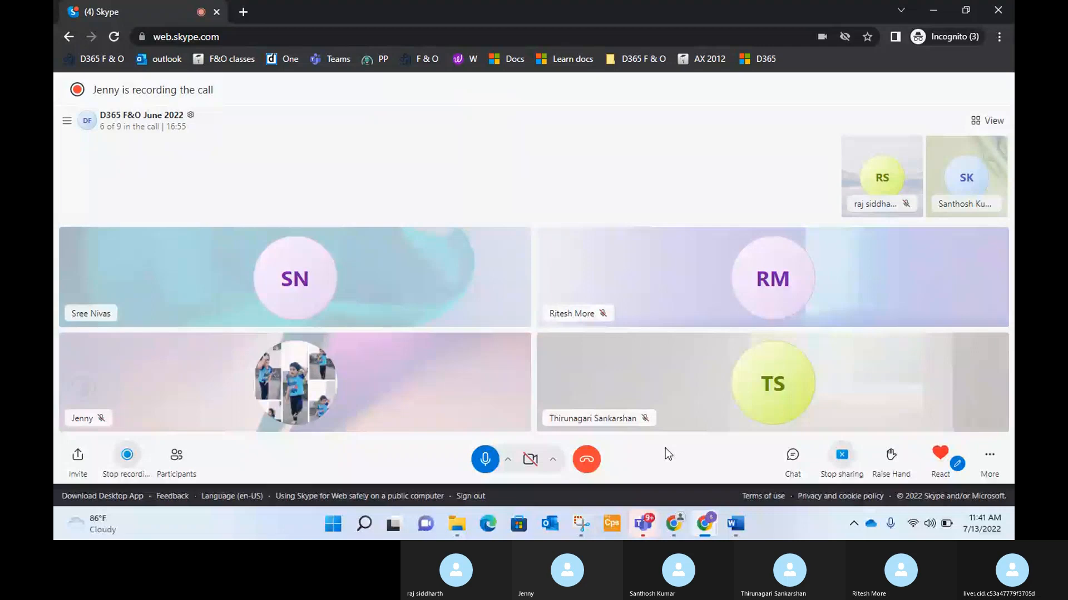
pyautogui.hotkey('alt', 'Tab')
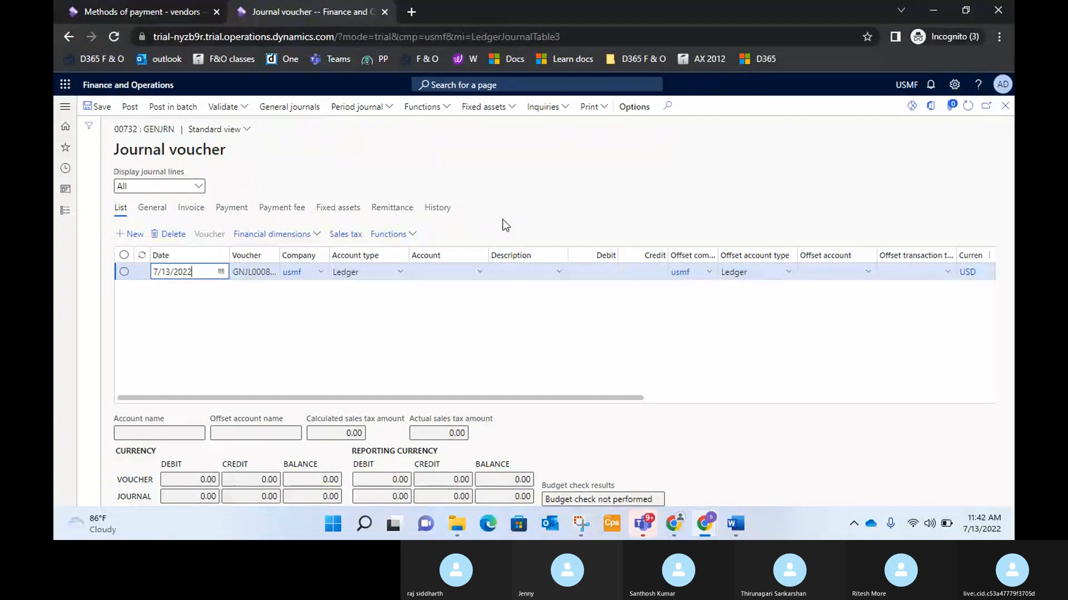
pyautogui.click(481, 277)
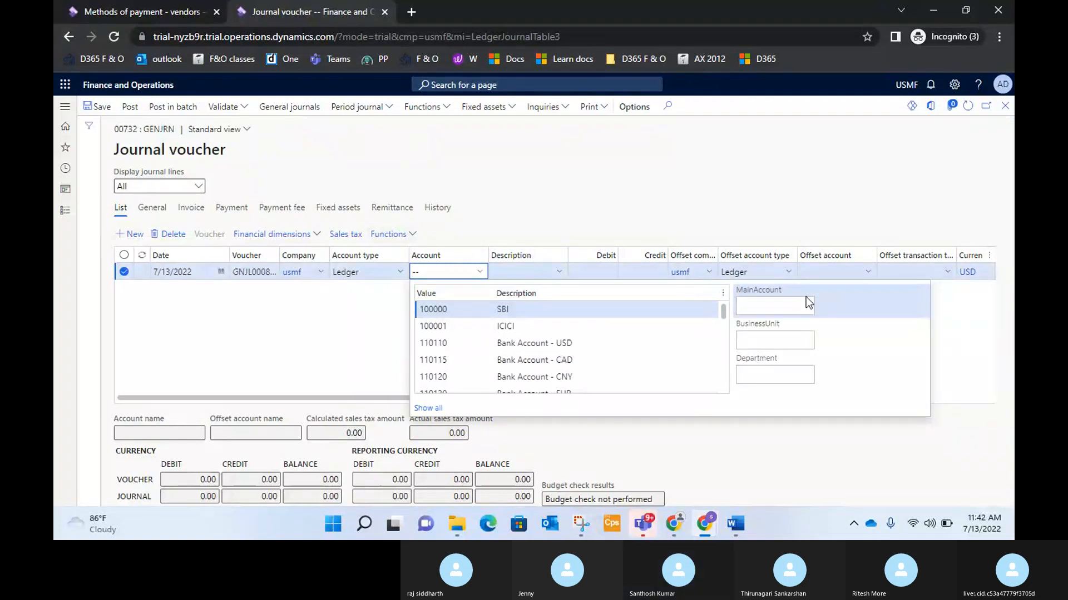
pyautogui.click(757, 311)
pyautogui.click(704, 175)
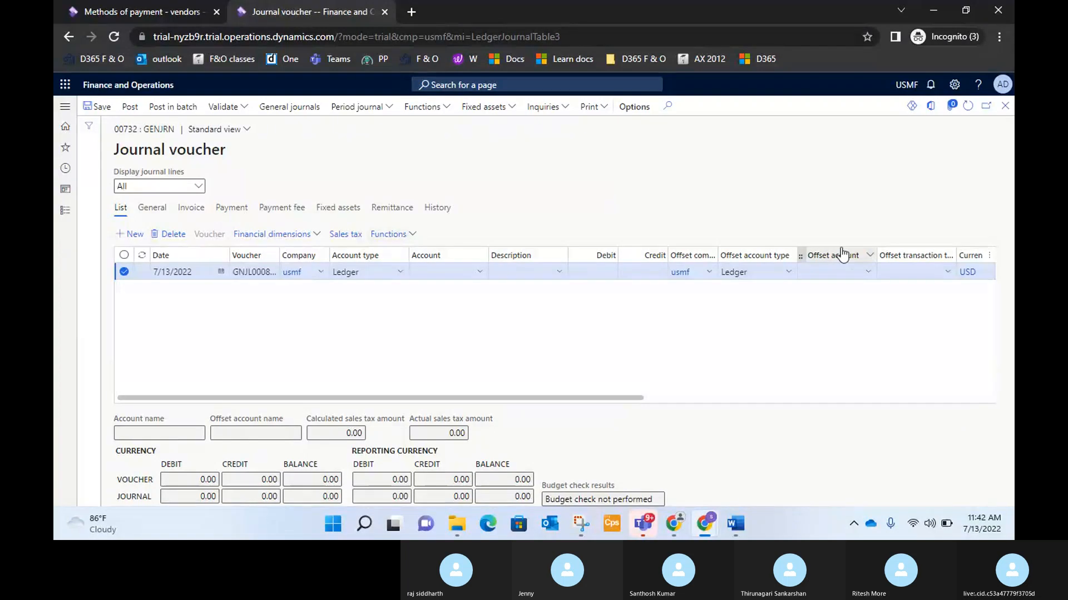
pyautogui.click(451, 109)
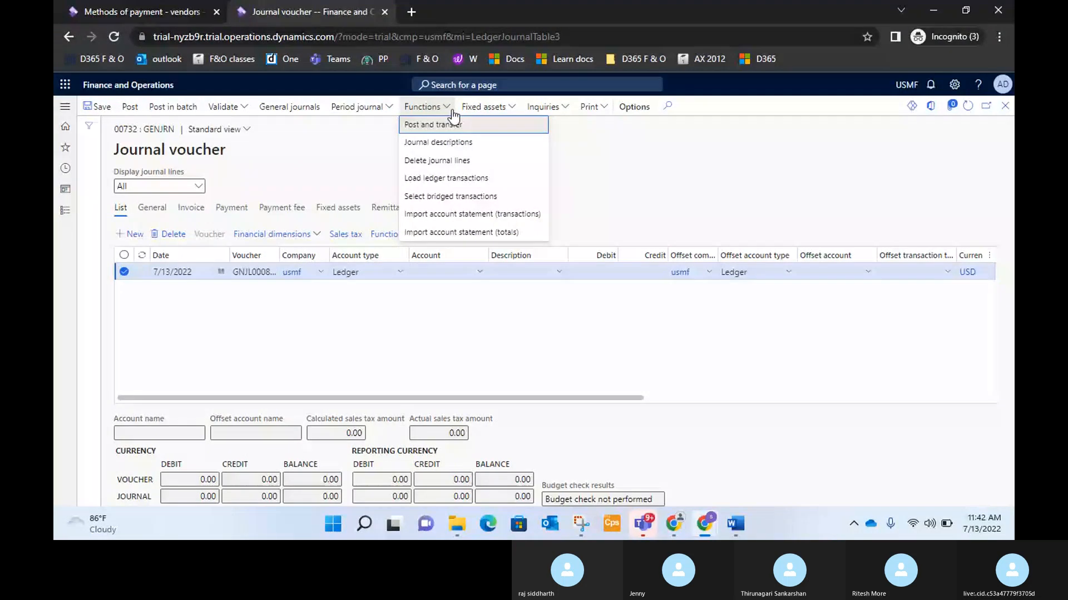
pyautogui.click(605, 148)
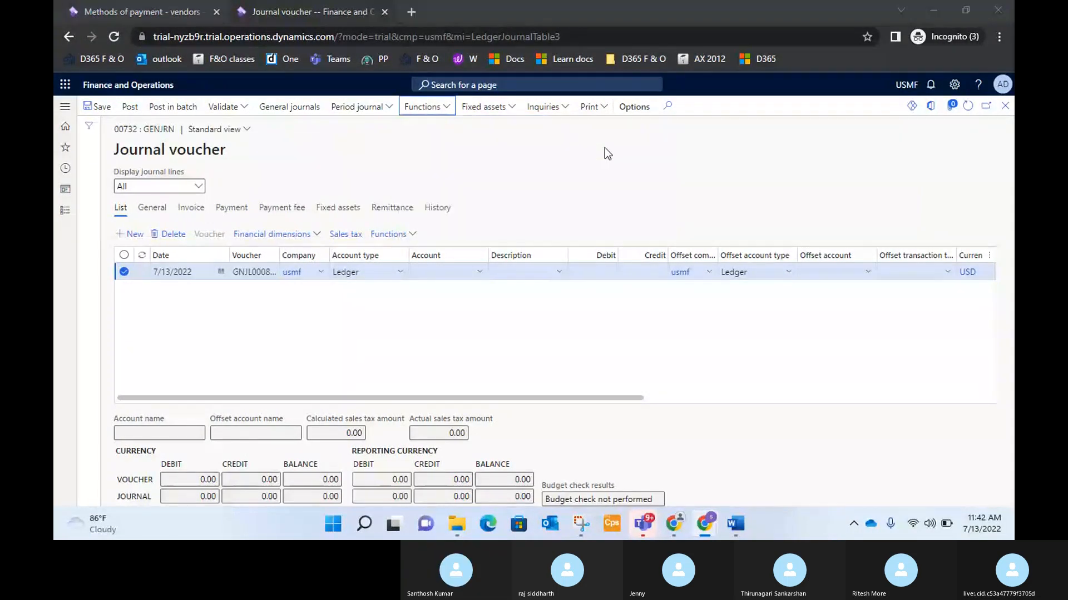
pyautogui.hotkey('alt', 'Tab')
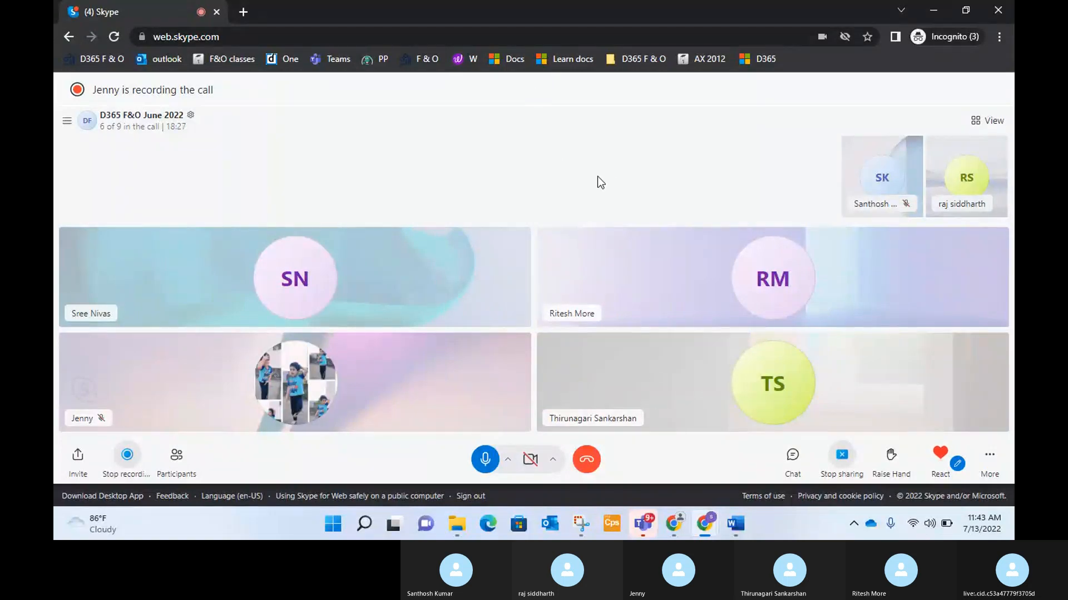
pyautogui.hotkey('alt', 'Tab')
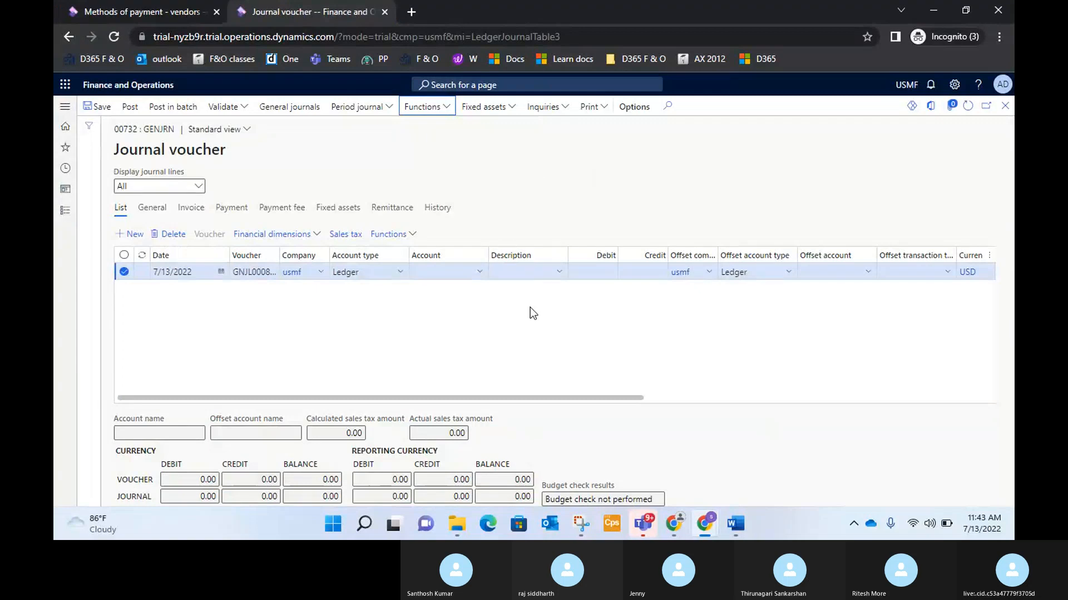
pyautogui.hotkey('alt', 'Tab')
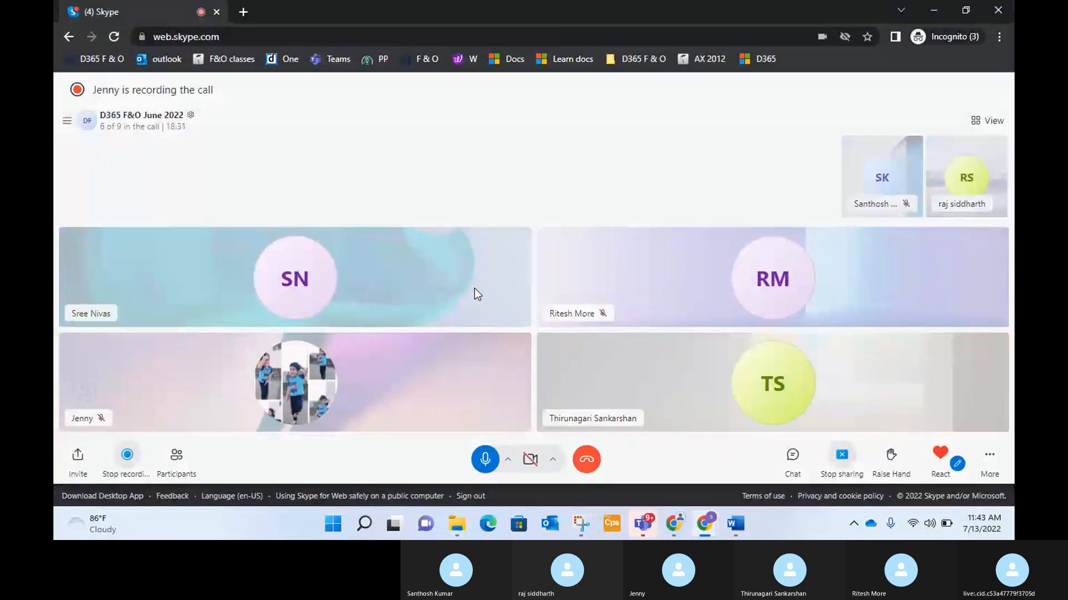
pyautogui.hotkey('alt', 'Tab')
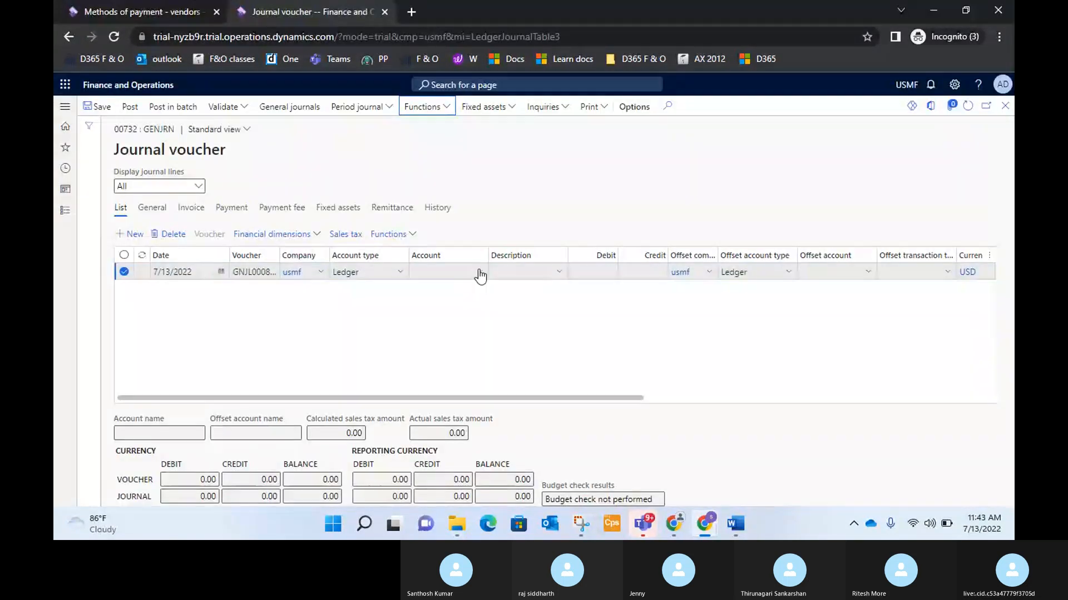
pyautogui.click(479, 272)
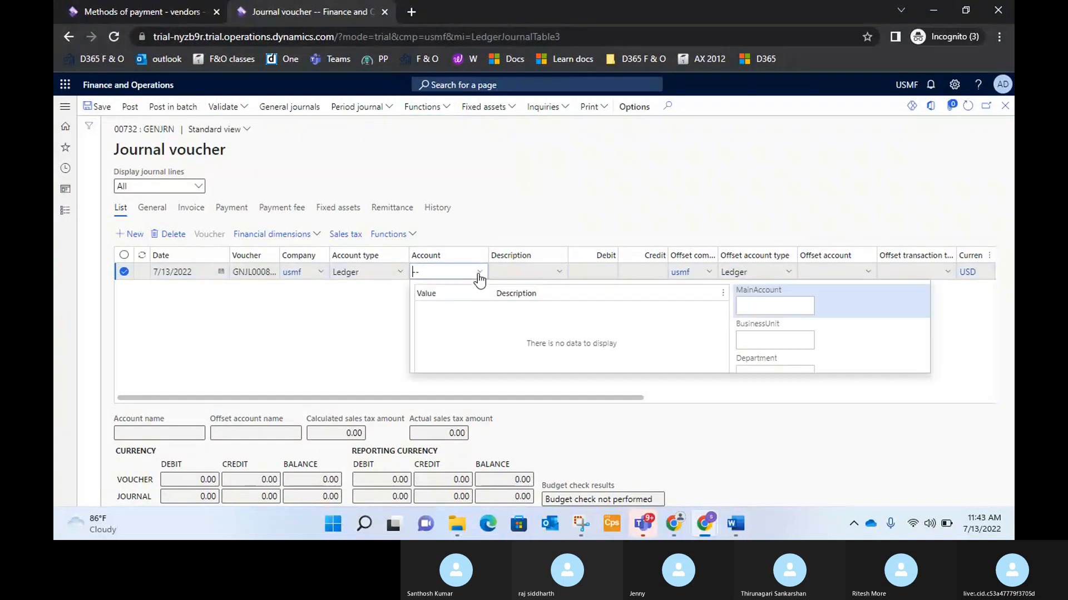
pyautogui.click(310, 84)
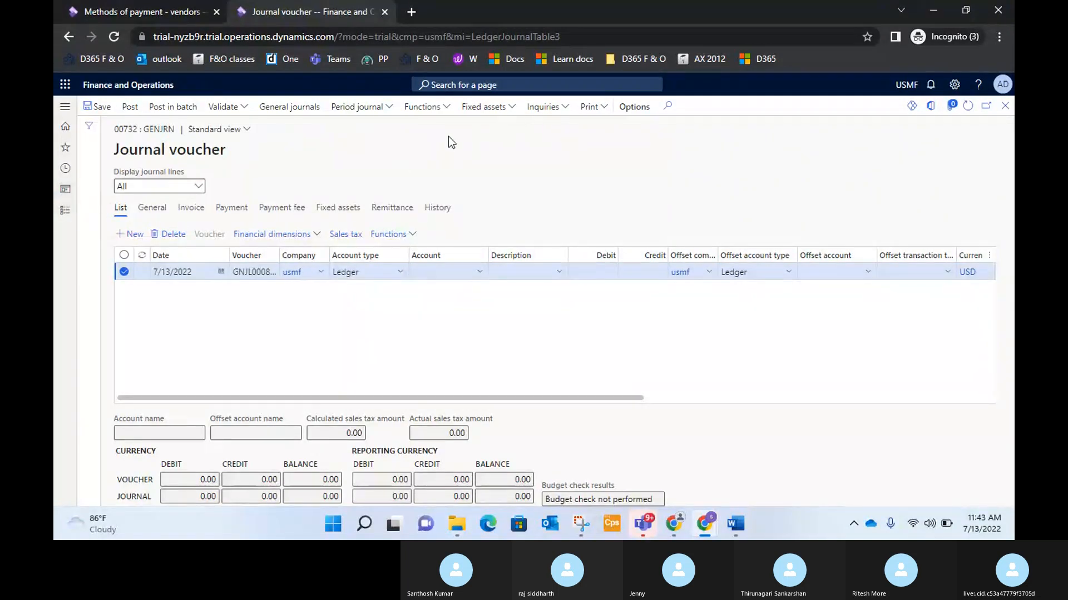
# Bring the bridged Rent (15,000.00) and Office supplies (25,000.00) transactions into the journal, and delete the Rent line.
pyautogui.click(450, 109)
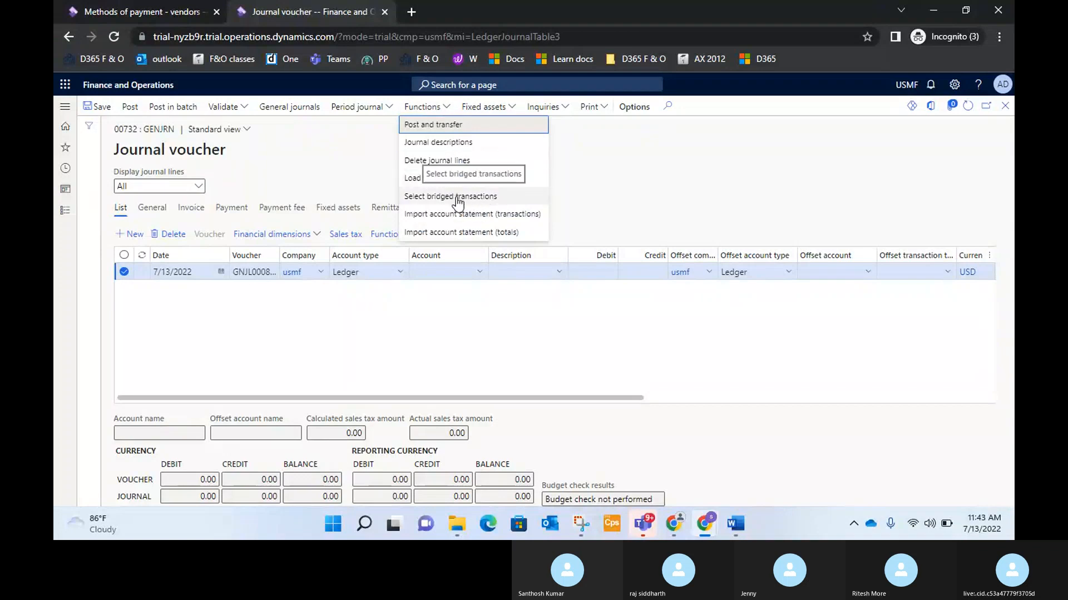
pyautogui.click(453, 199)
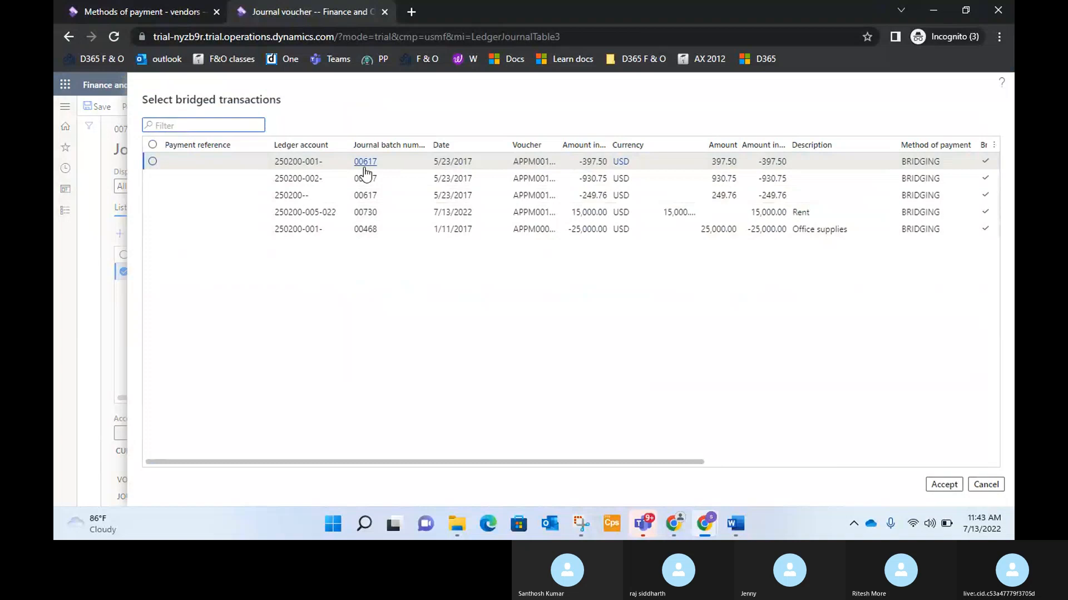
pyautogui.click(950, 487)
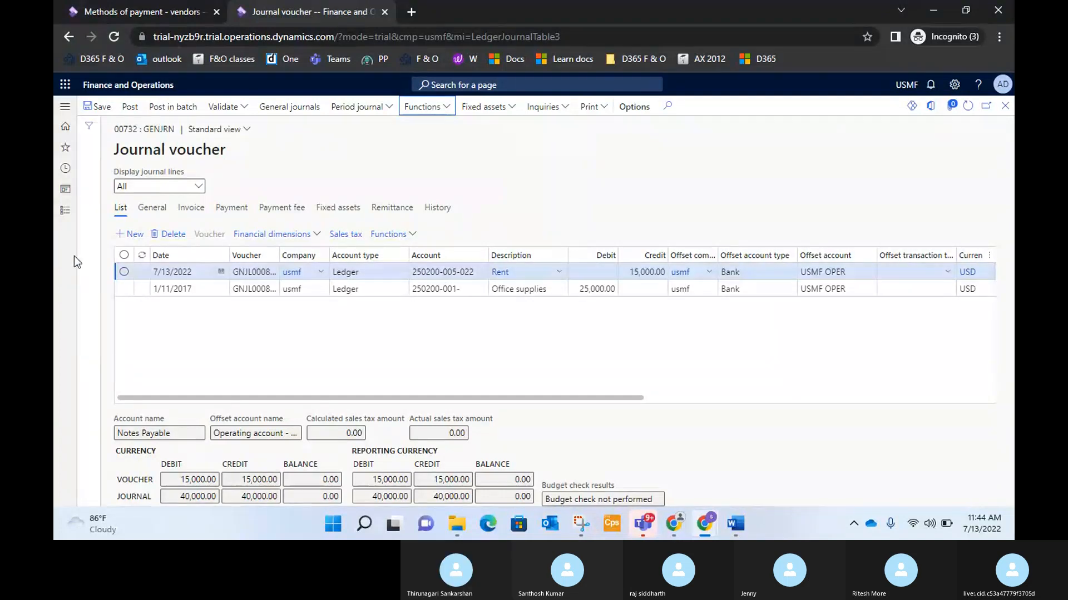
pyautogui.click(124, 272)
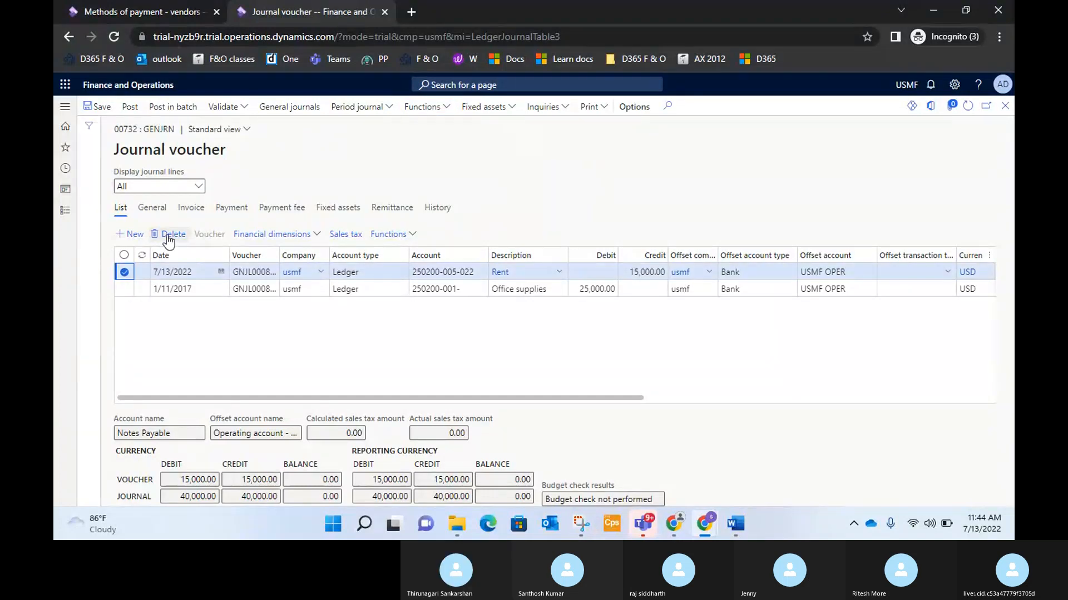
pyautogui.click(166, 235)
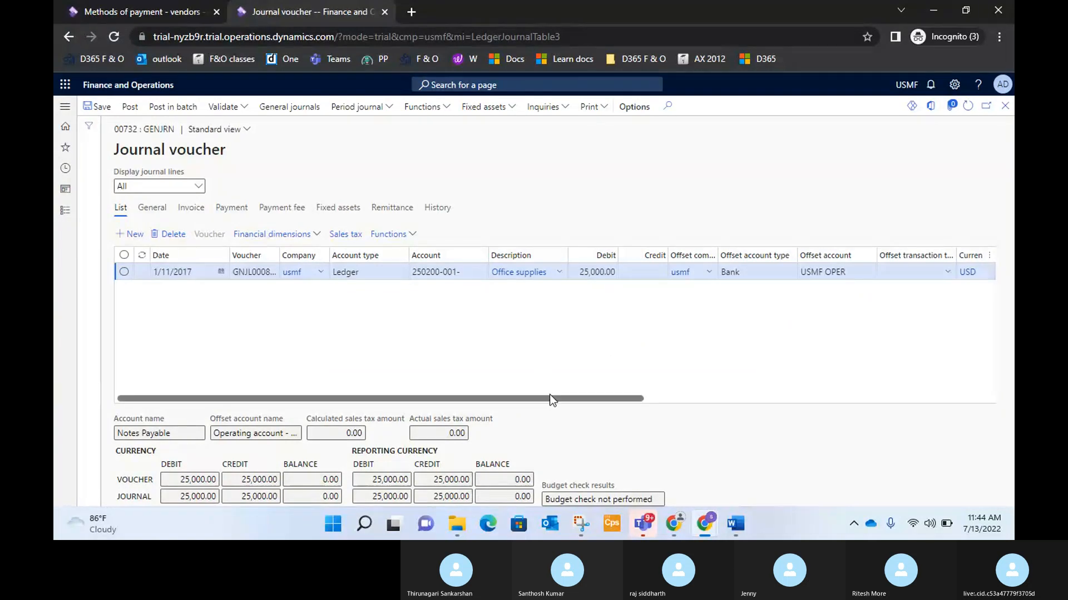
pyautogui.moveTo(552, 400); pyautogui.dragTo(604, 394)
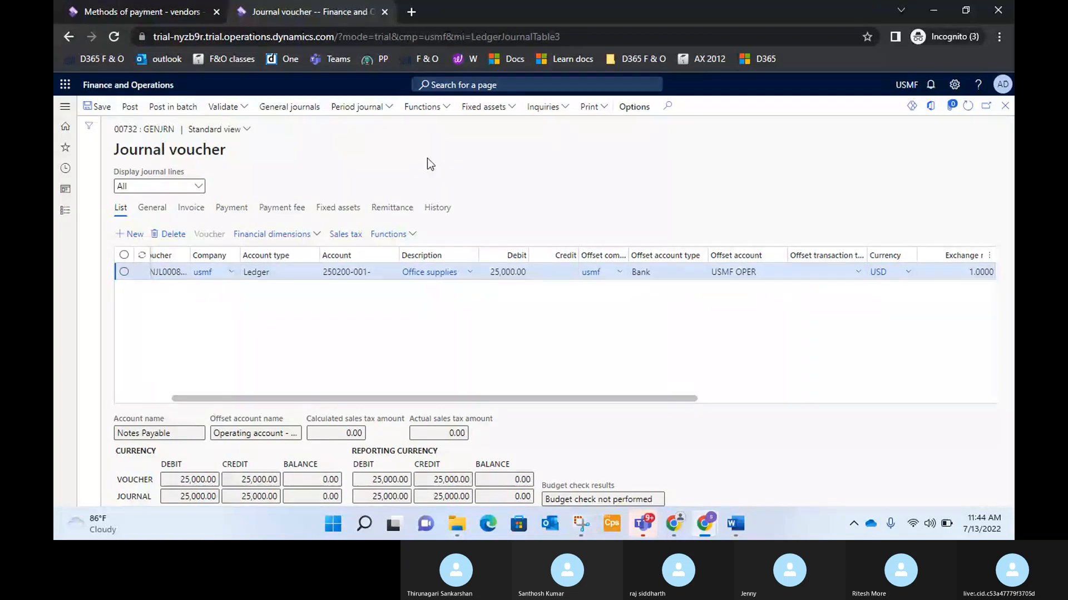
pyautogui.click(445, 107)
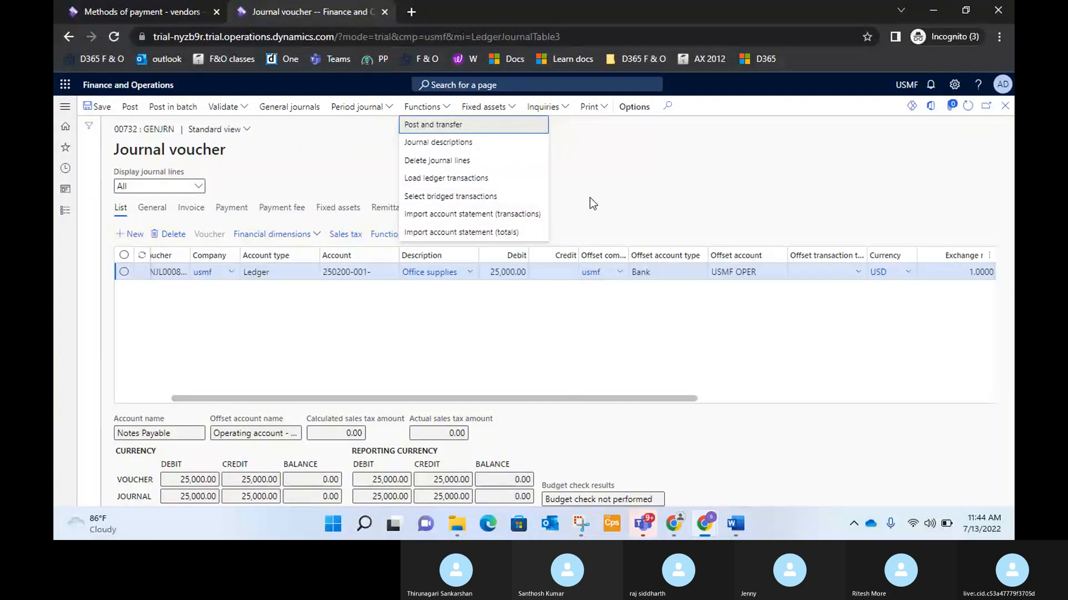
pyautogui.click(583, 338)
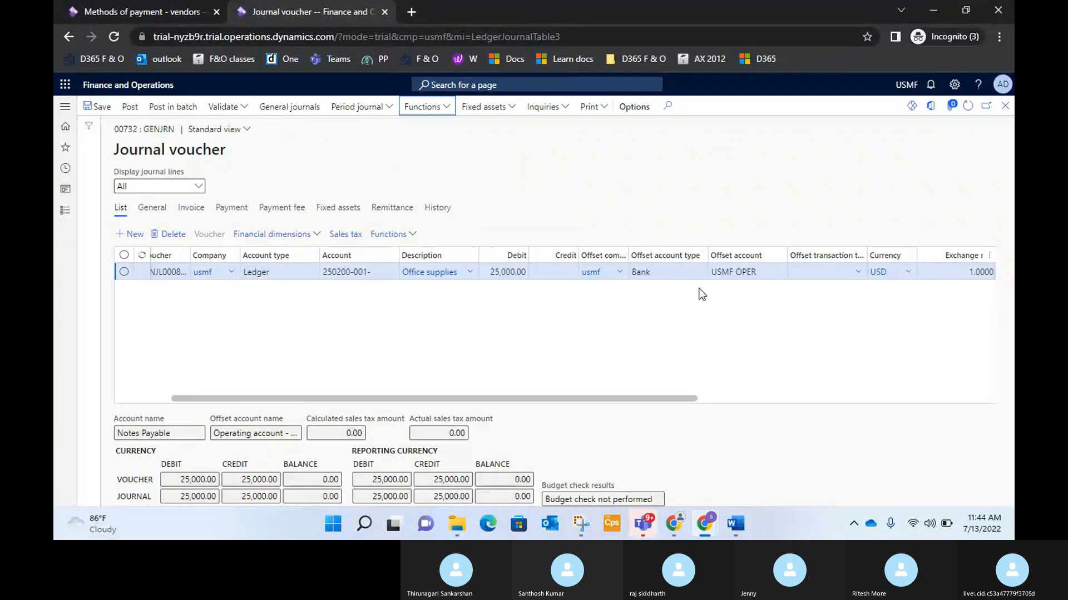
pyautogui.click(858, 274)
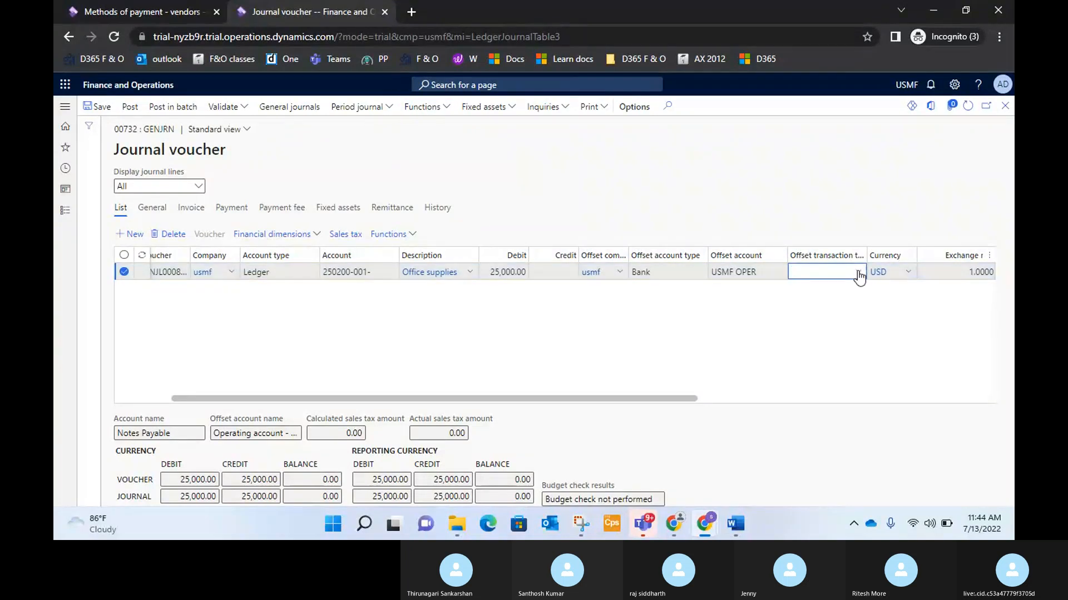
pyautogui.click(858, 274)
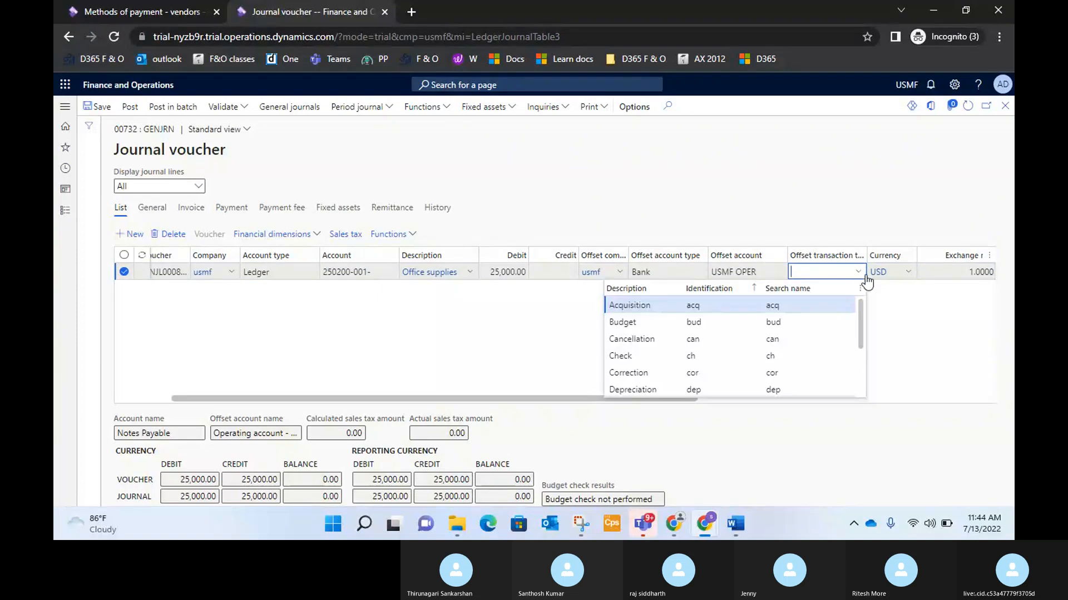
# Post the general journal without an offset transaction type and open the voucher transactions of its Office supplies line.
pyautogui.click(815, 191)
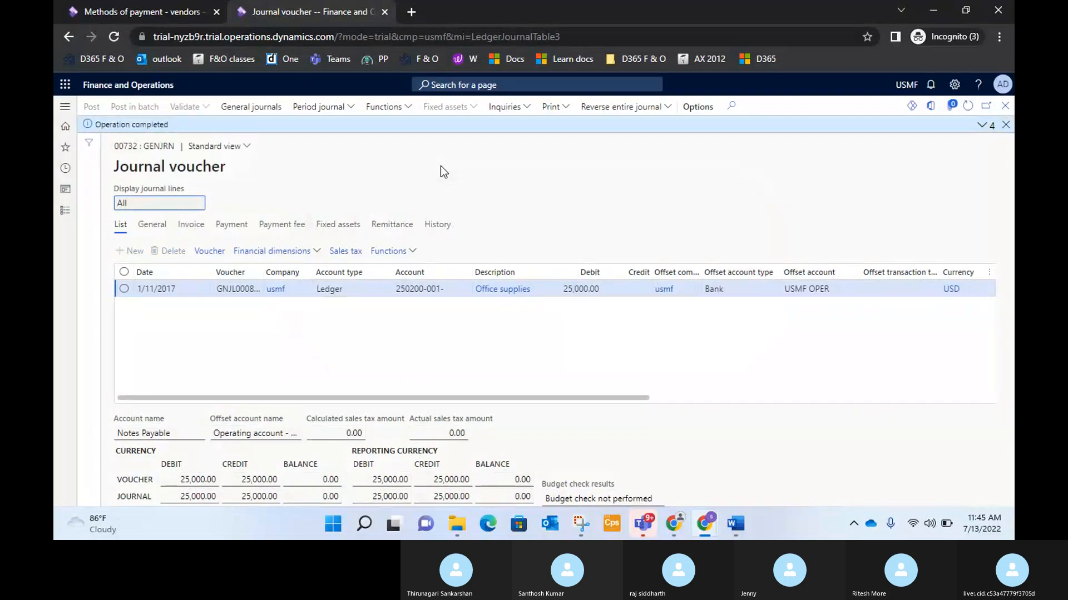
pyautogui.click(204, 255)
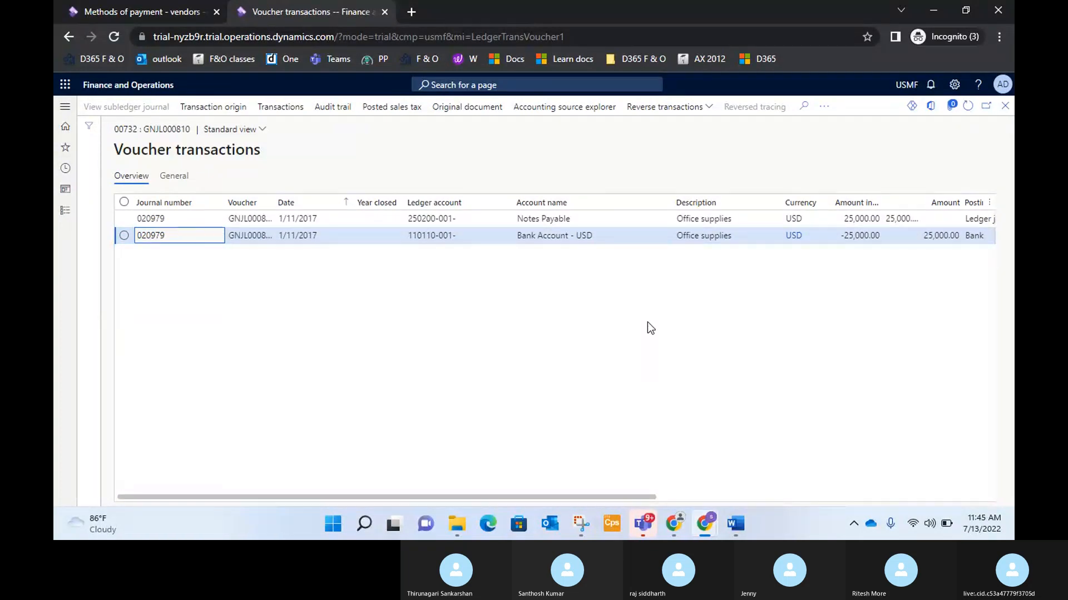
# Switch to the Skype call window.
pyautogui.moveTo(735, 523)
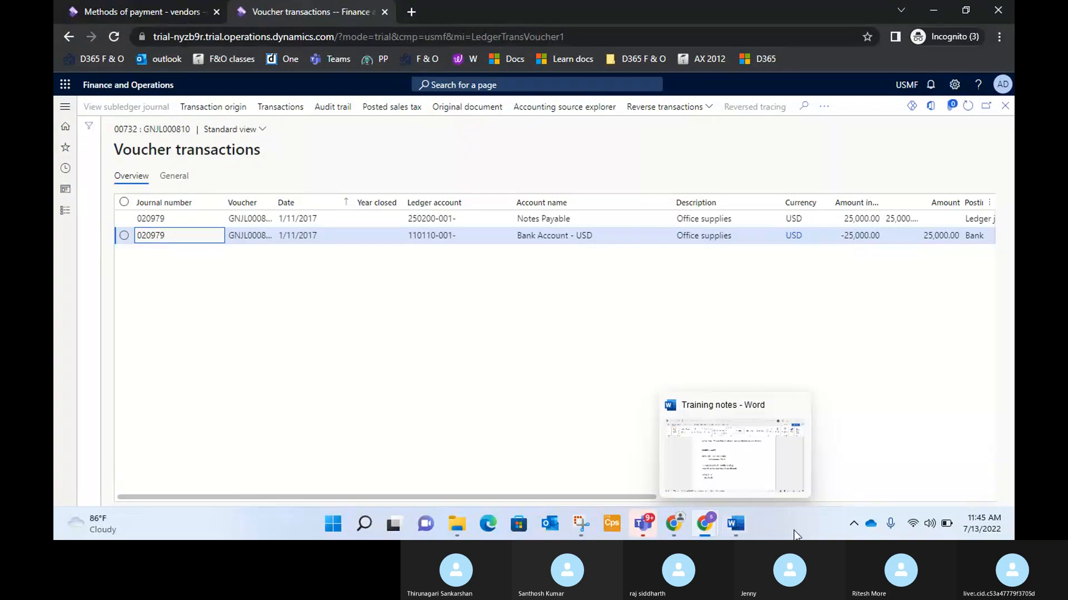
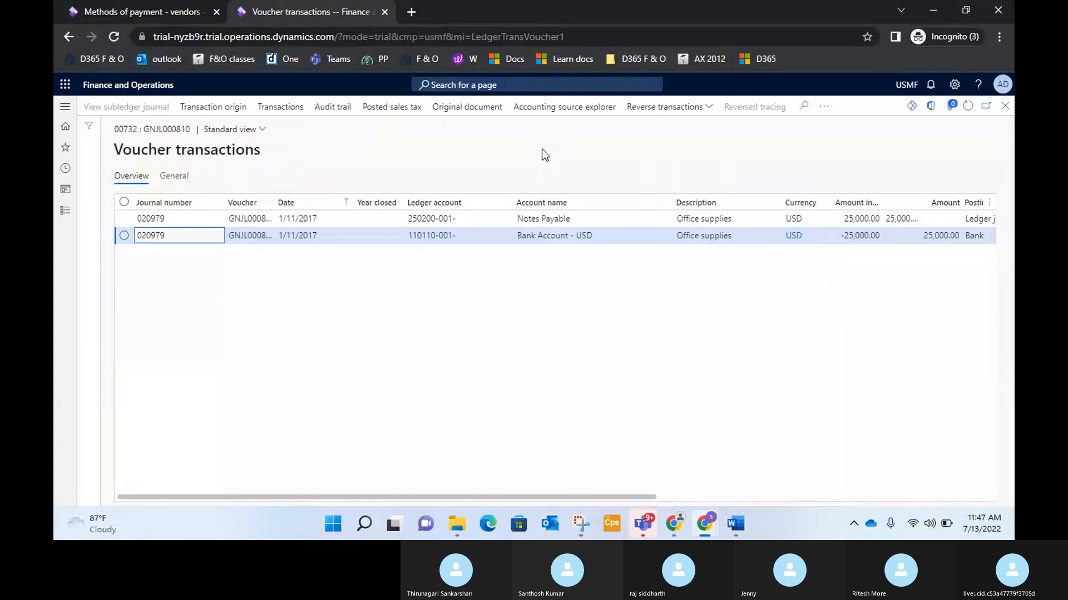
pyautogui.moveTo(708, 528)
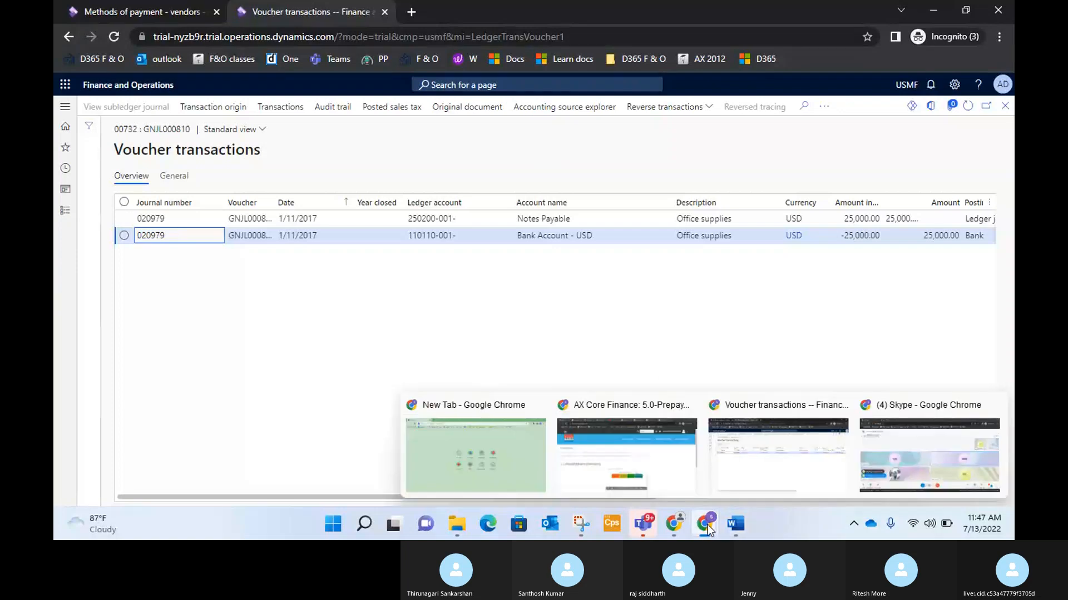
pyautogui.click(922, 462)
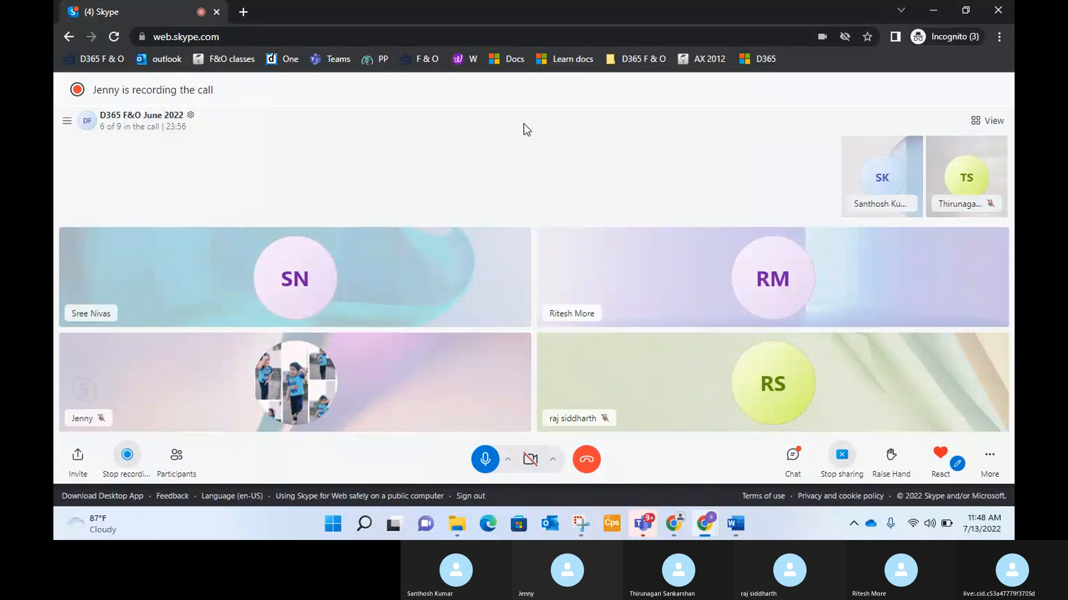
# Switch to the Training notes in Word, highlight "To Bridging account A/c CR" and "Bridging A/c Dr" in yellow, and indent the "To Bank" line slightly.
pyautogui.hotkey('alt', 'Tab')
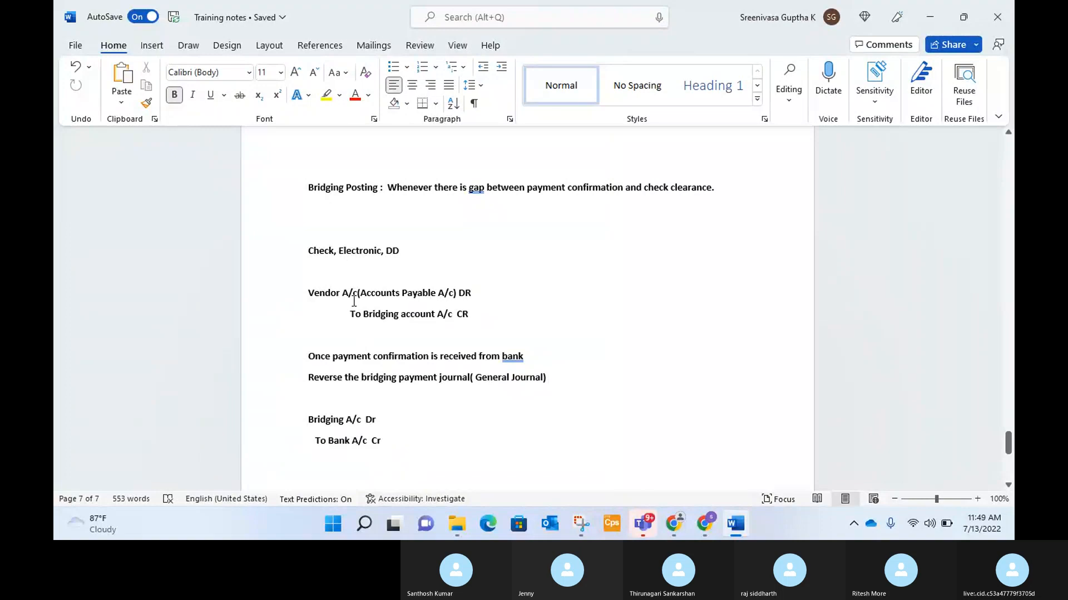
pyautogui.moveTo(351, 313); pyautogui.dragTo(471, 312)
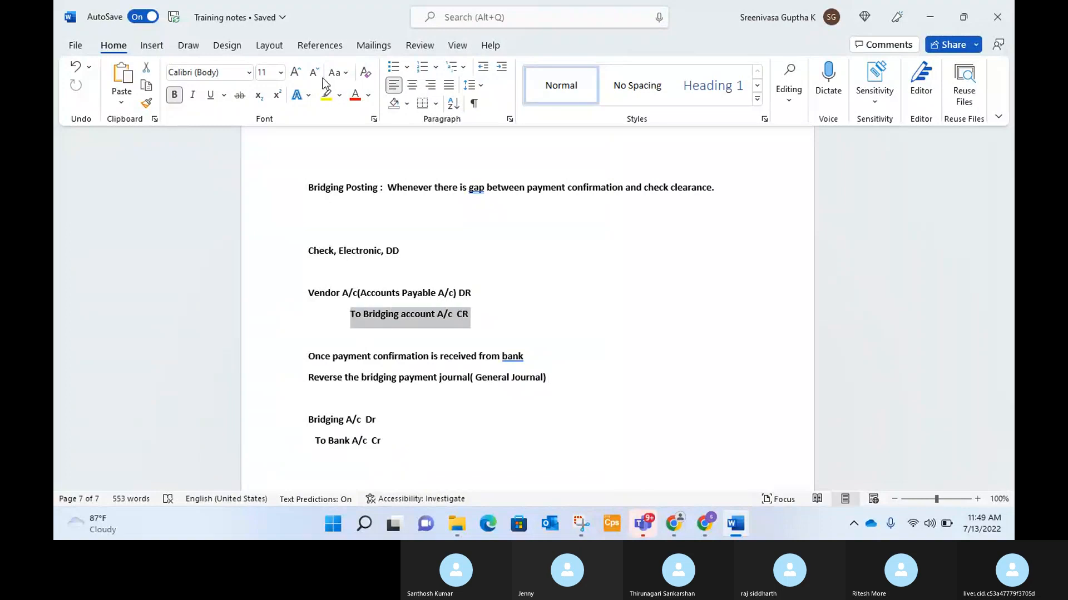
pyautogui.click(327, 97)
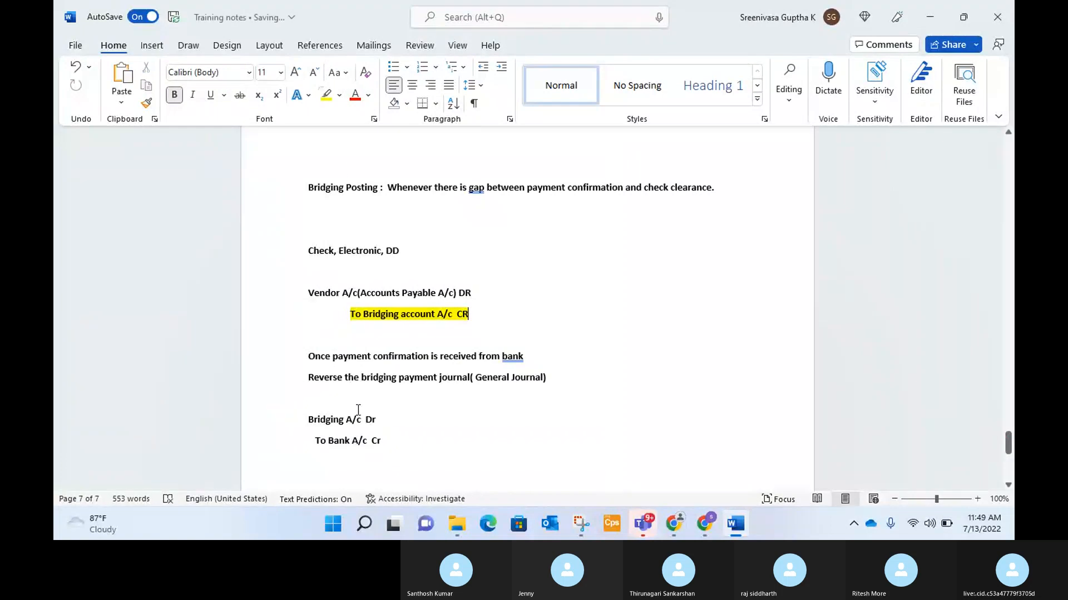
pyautogui.moveTo(309, 417); pyautogui.dragTo(383, 422)
pyautogui.click(326, 95)
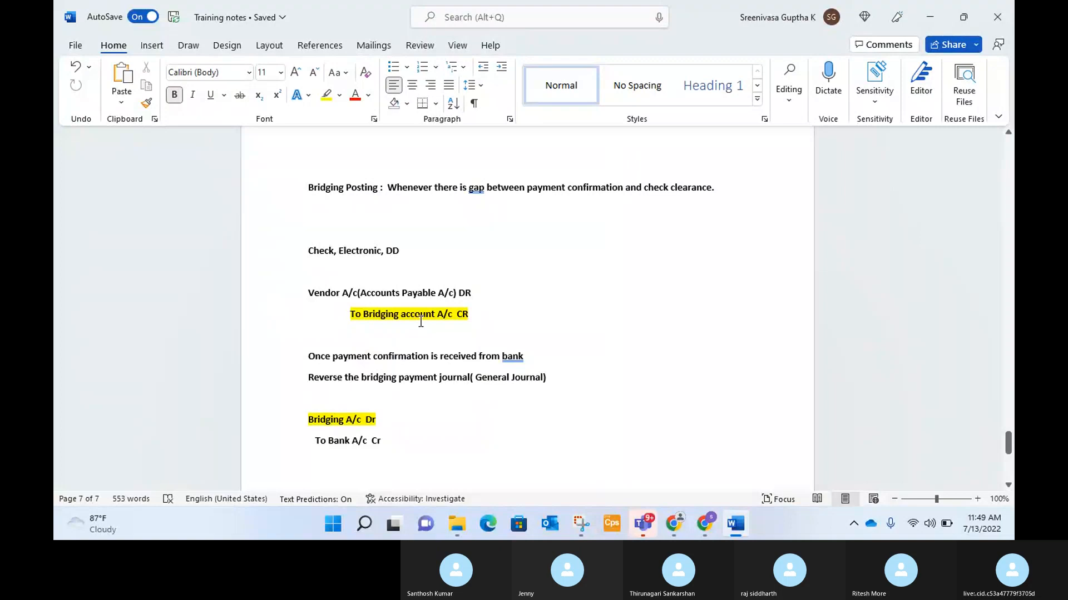
pyautogui.click(315, 441)
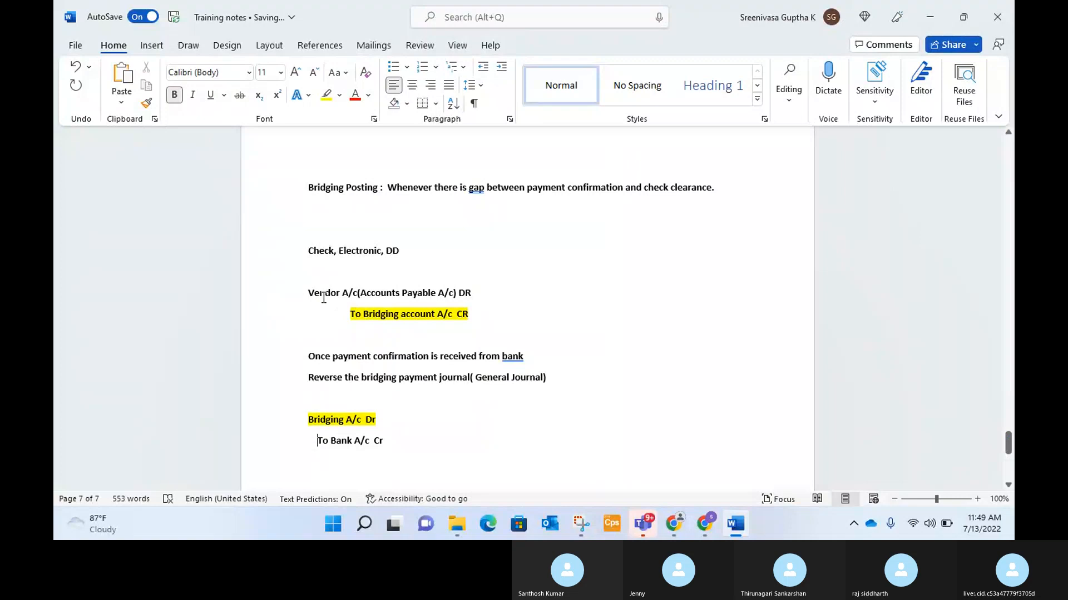
# Compare the vendor-to-bridging entry with the bridging-to-bank entry in the notes, marking each pair of lines in turn.
pyautogui.moveTo(323, 299); pyautogui.dragTo(408, 303)
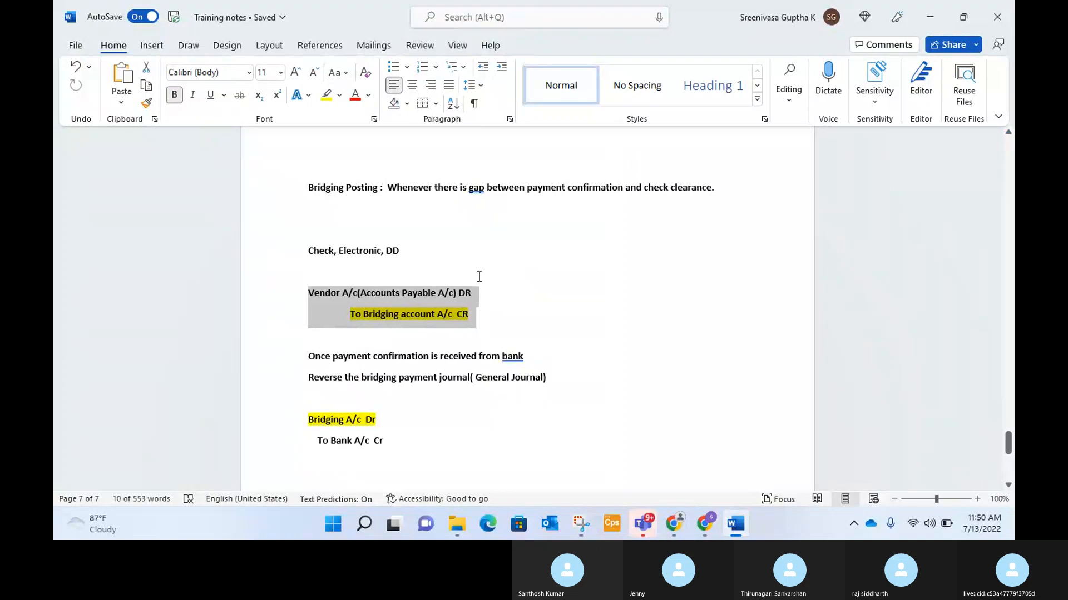
pyautogui.click(429, 257)
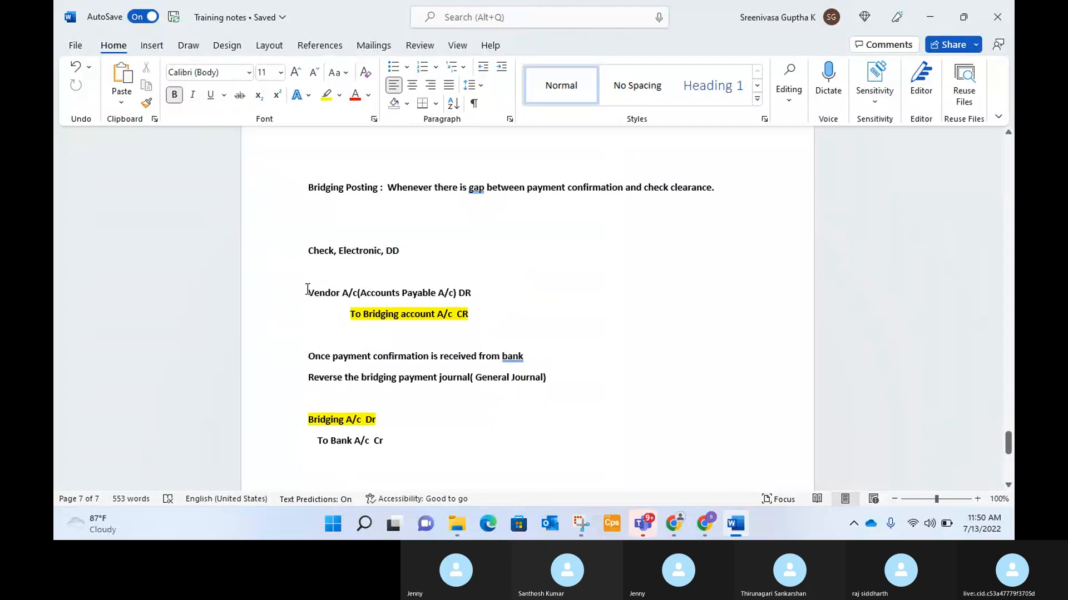
pyautogui.moveTo(307, 290); pyautogui.dragTo(477, 318)
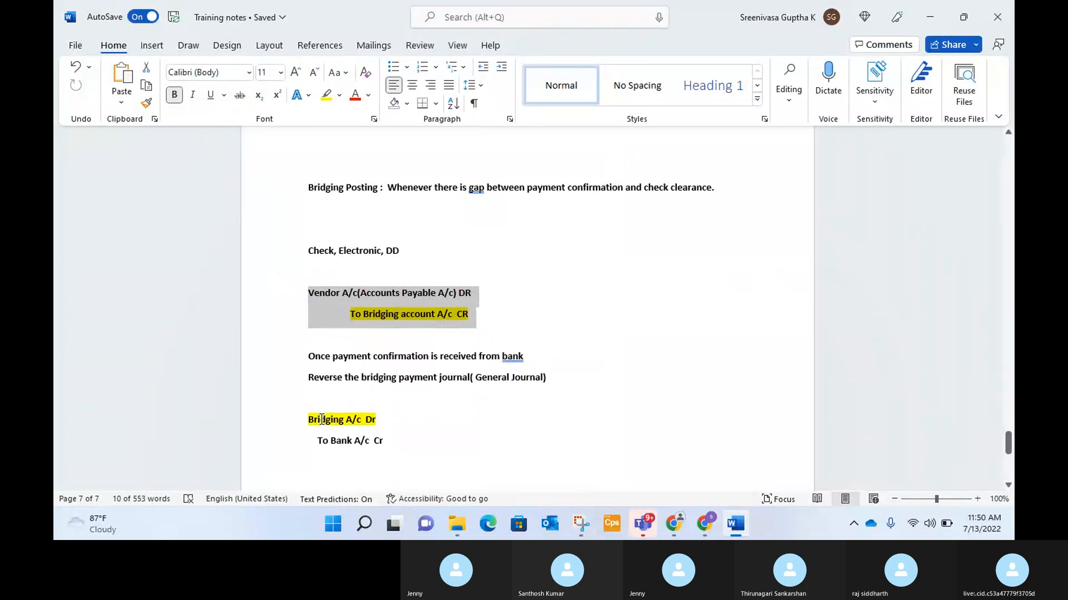
pyautogui.moveTo(310, 417); pyautogui.dragTo(399, 442)
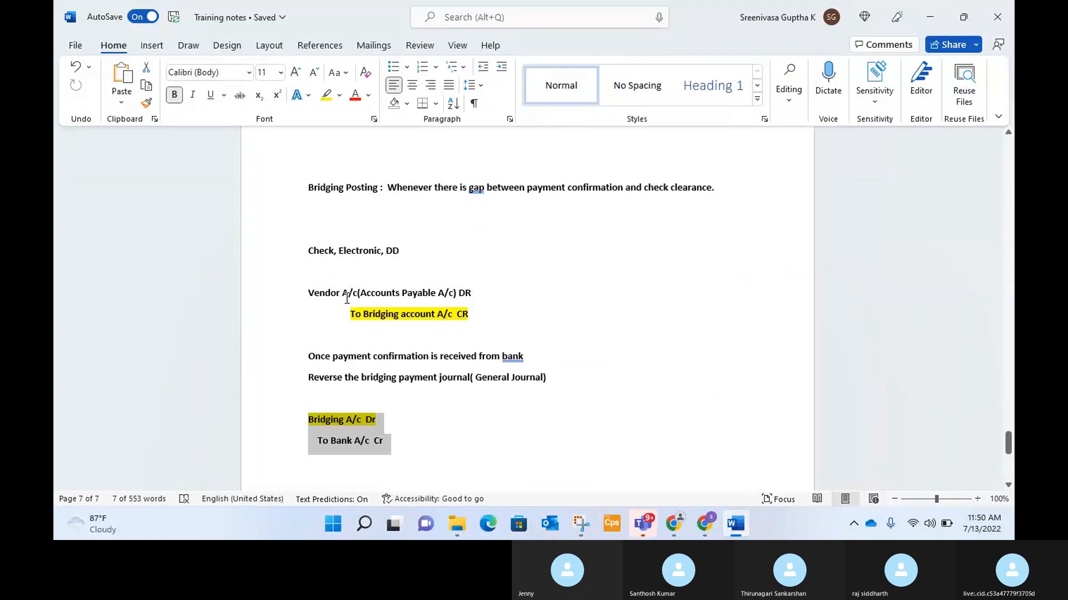
# Check the Skype call and return to the Training notes, highlighting the words "Bridging Posting" in yellow.
pyautogui.hotkey('alt', 'Tab')
pyautogui.press('Tab')
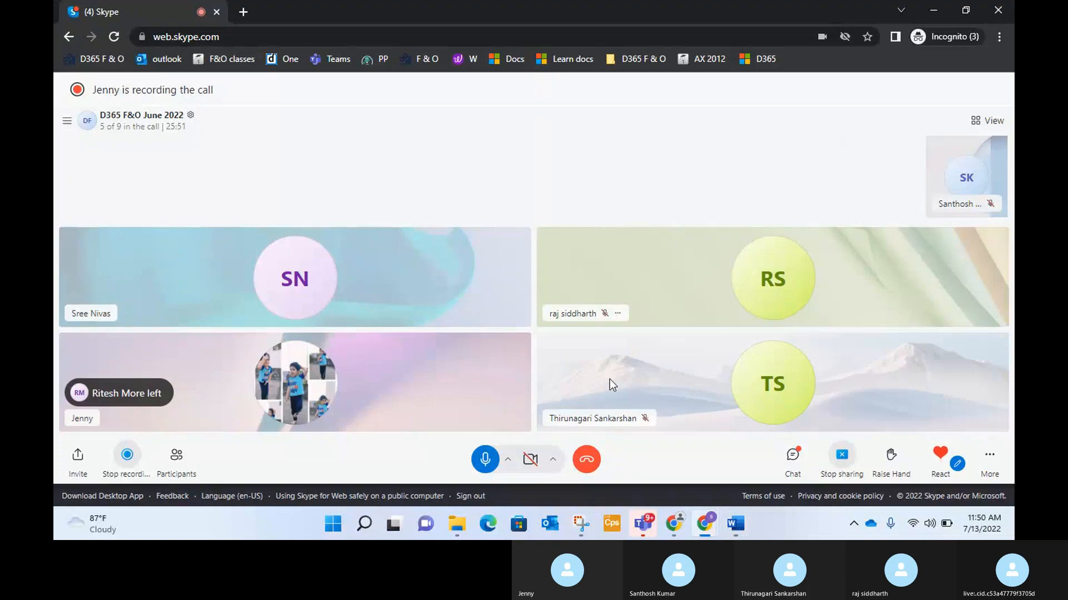
pyautogui.hotkey('alt', 'Tab')
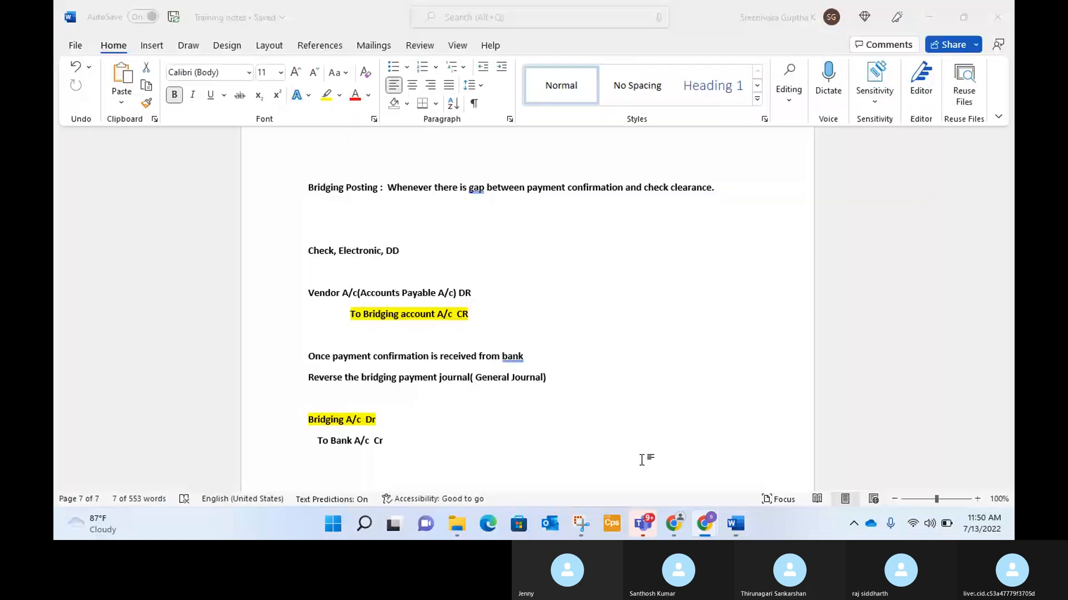
pyautogui.click(399, 446)
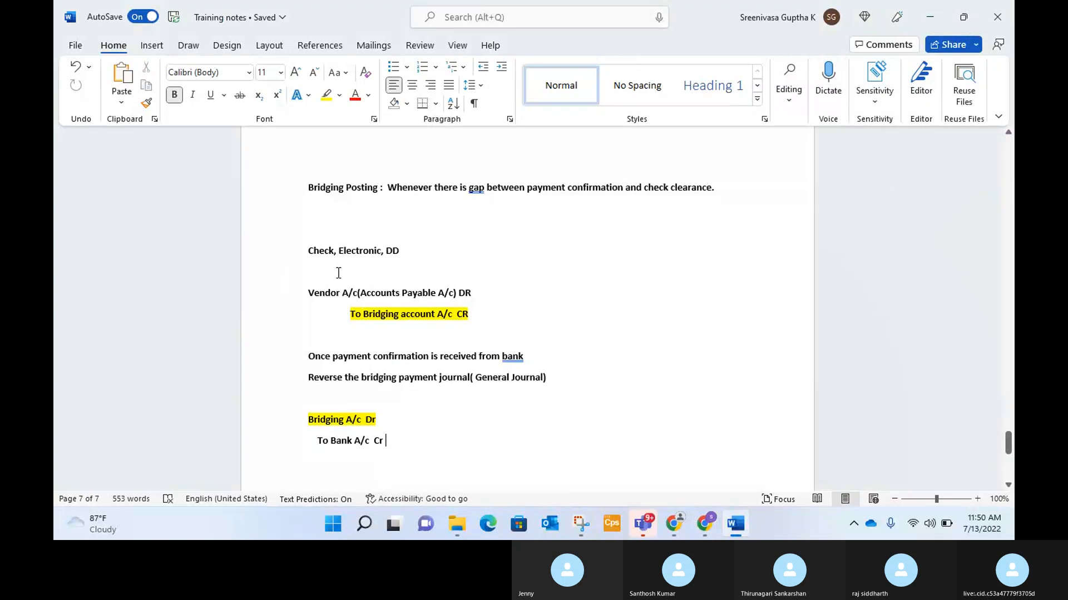
pyautogui.hotkey('alt', 'Tab')
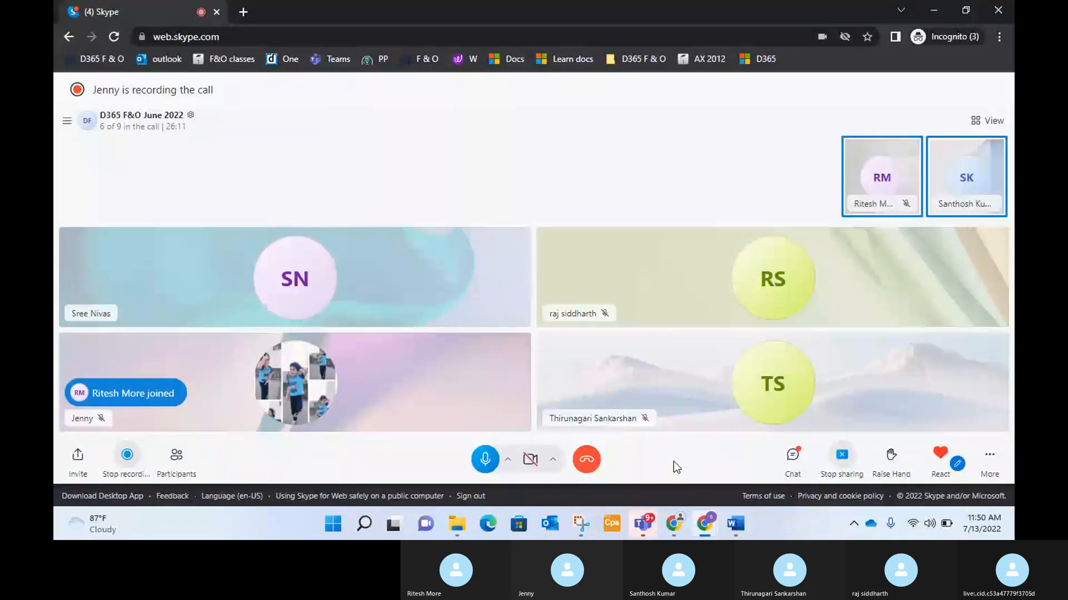
pyautogui.hotkey('alt', 'Tab')
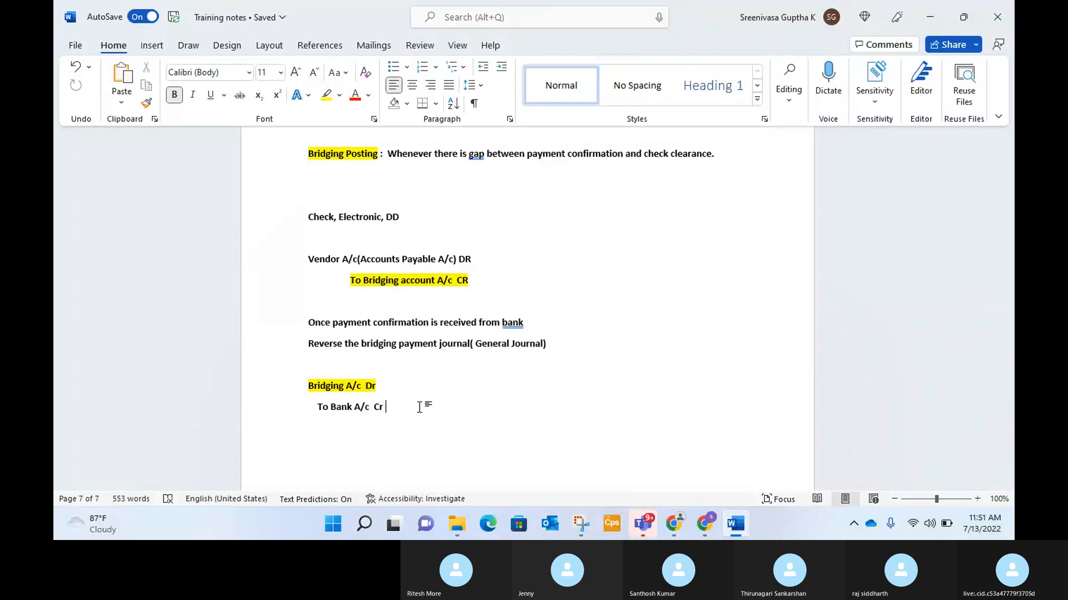
# Switch to the Skype call, stop the screen sharing, and return to the Training notes in Word.
pyautogui.hotkey('alt', 'Tab')
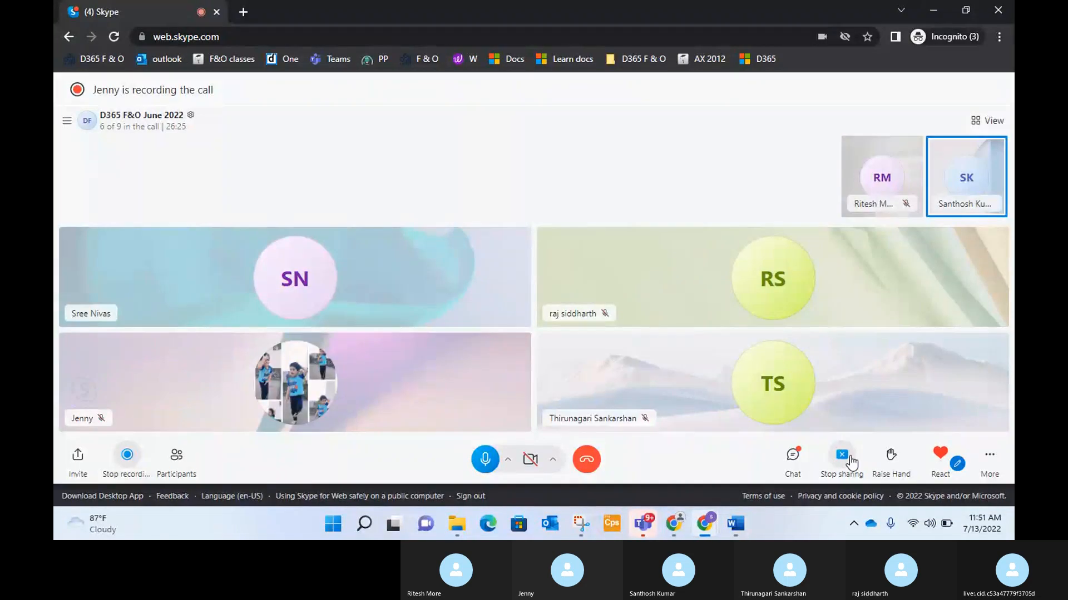
pyautogui.click(841, 456)
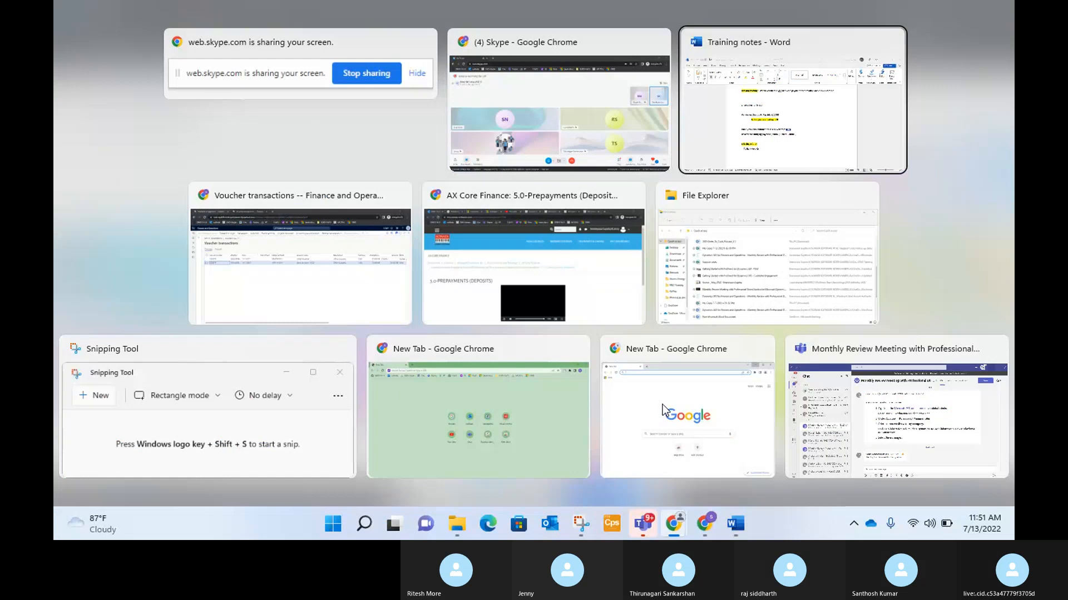
pyautogui.hotkey('alt', 'Tab')
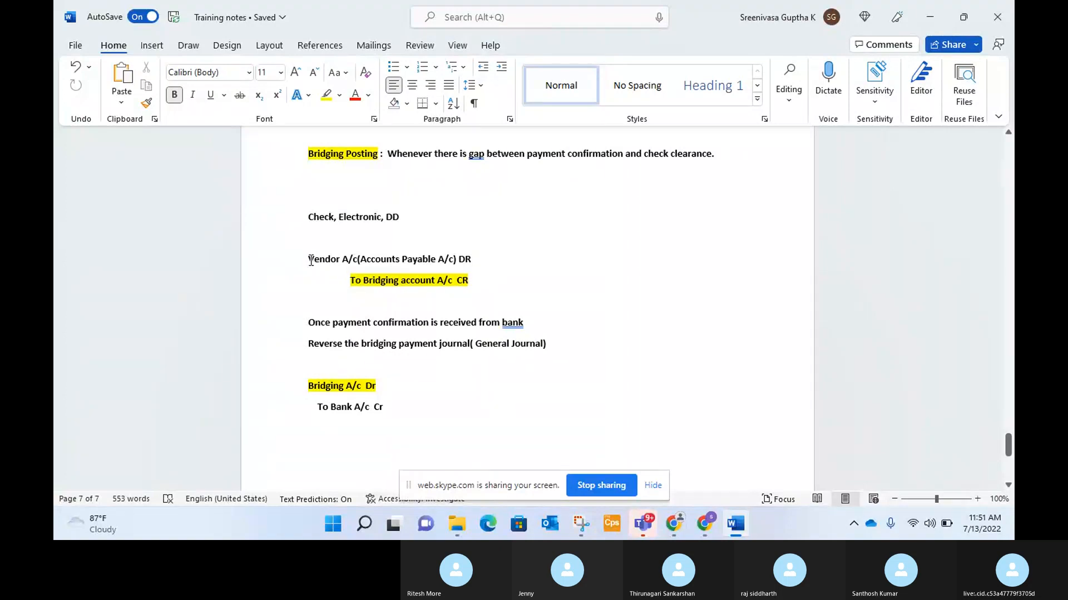
# Add the entry "Accounts Payable A/c Dr" with "To Bank A/c Cr" on the line below it, under the bridging-to-bank entry.
pyautogui.press('Return')
pyautogui.press('Return')
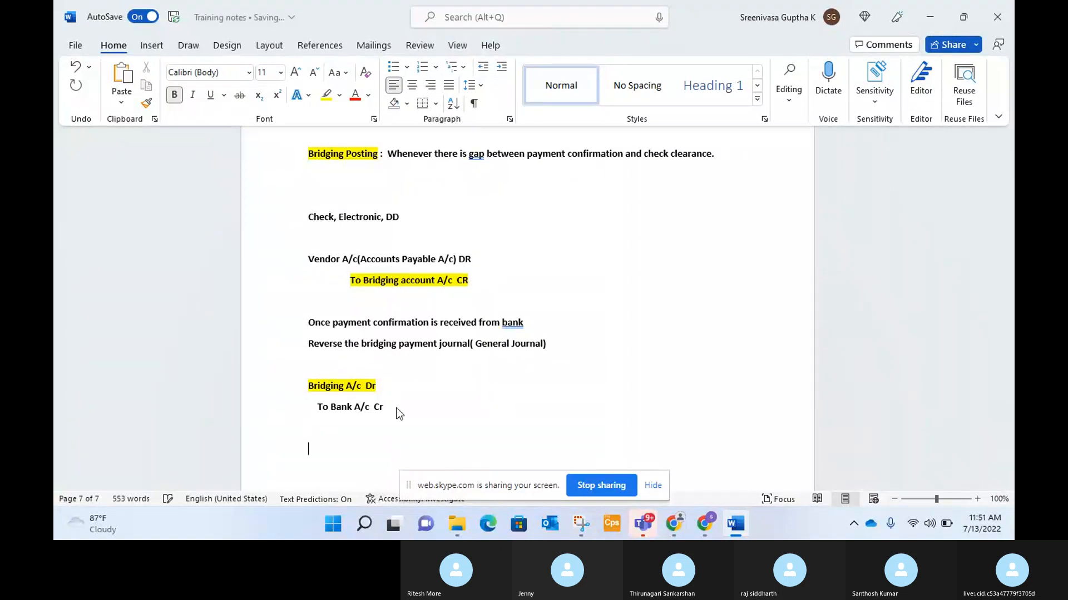
pyautogui.write('Accounts')
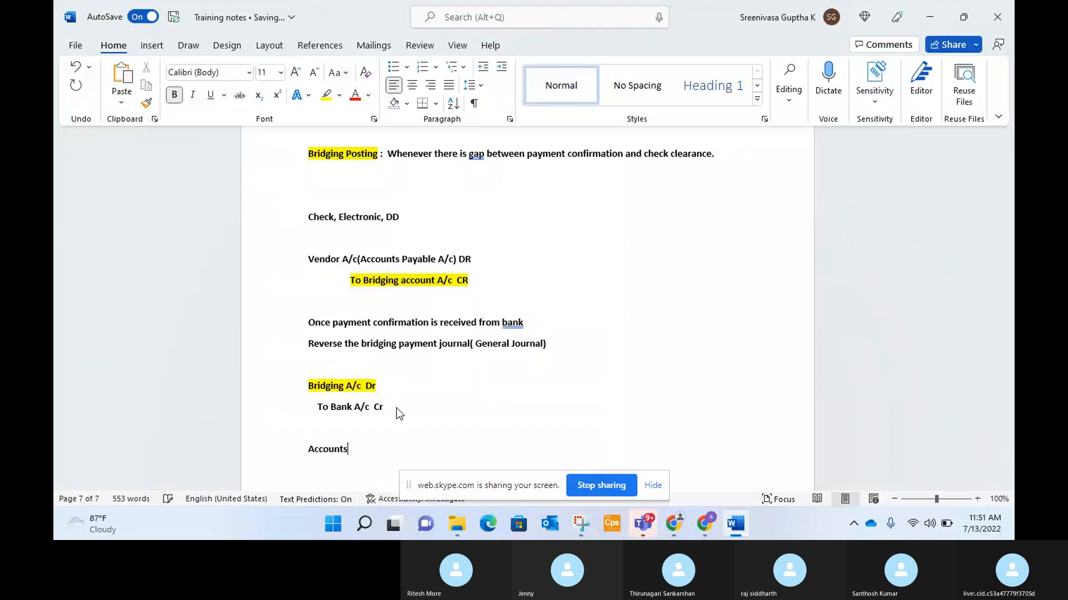
pyautogui.write('Payable A/c Dr')
pyautogui.press('Return')
pyautogui.write('To Bank A/c  Cr')
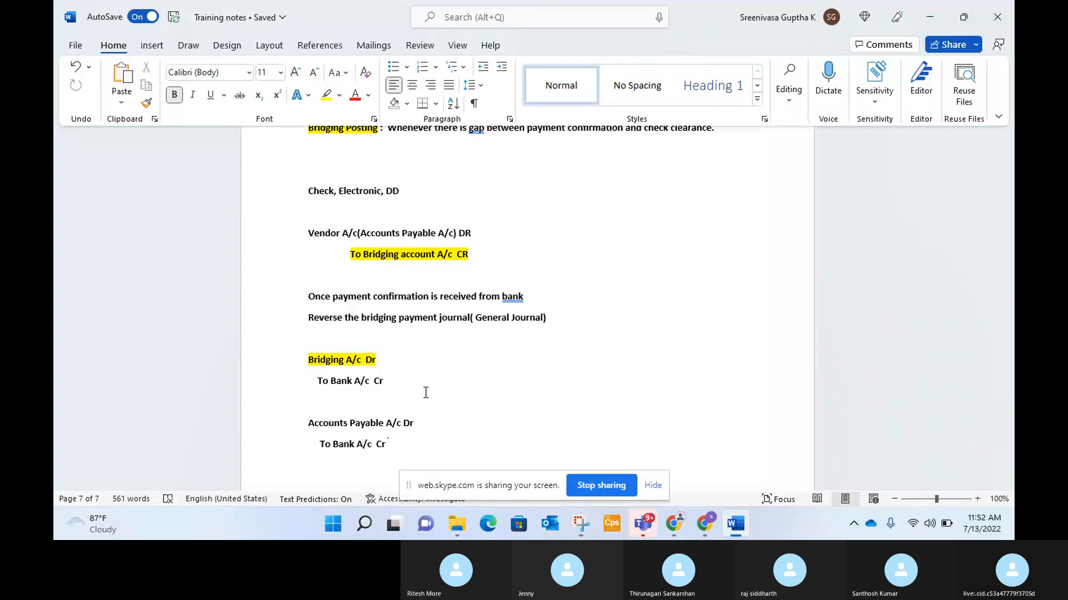
# Review the bridging posting notes, from the definition through the vendor, bridging and bank journal entries.
pyautogui.scroll(-5, 426, 392)
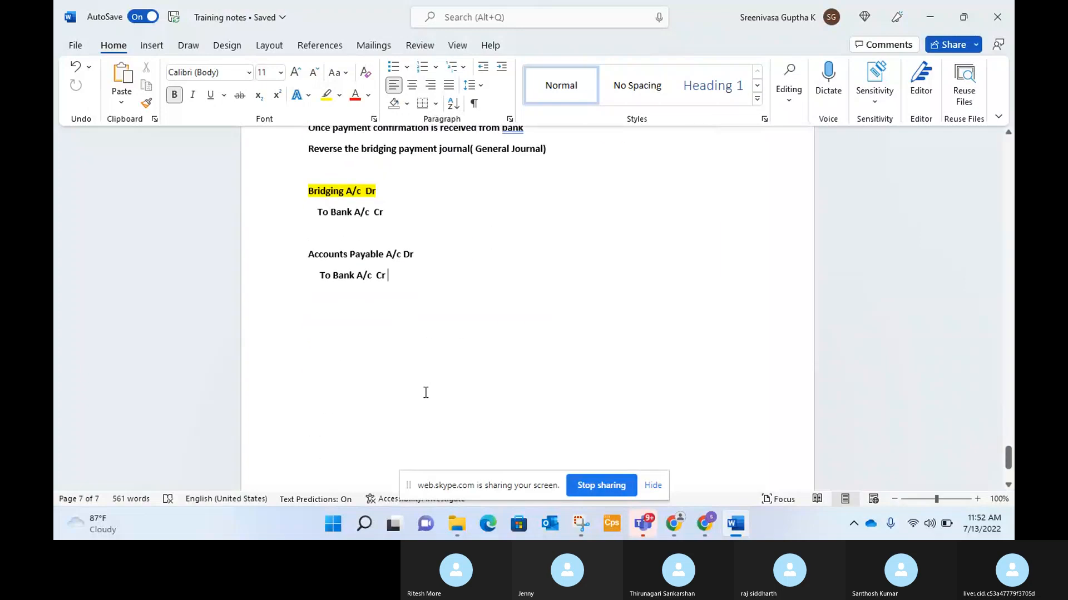
pyautogui.scroll(2, 425, 392)
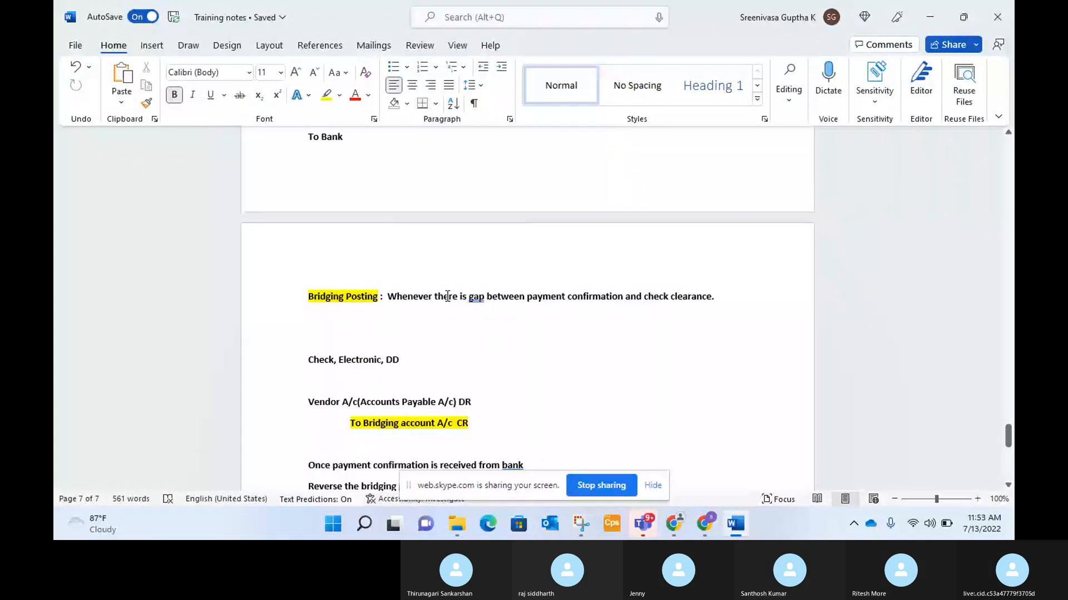
pyautogui.scroll(-3, 448, 296)
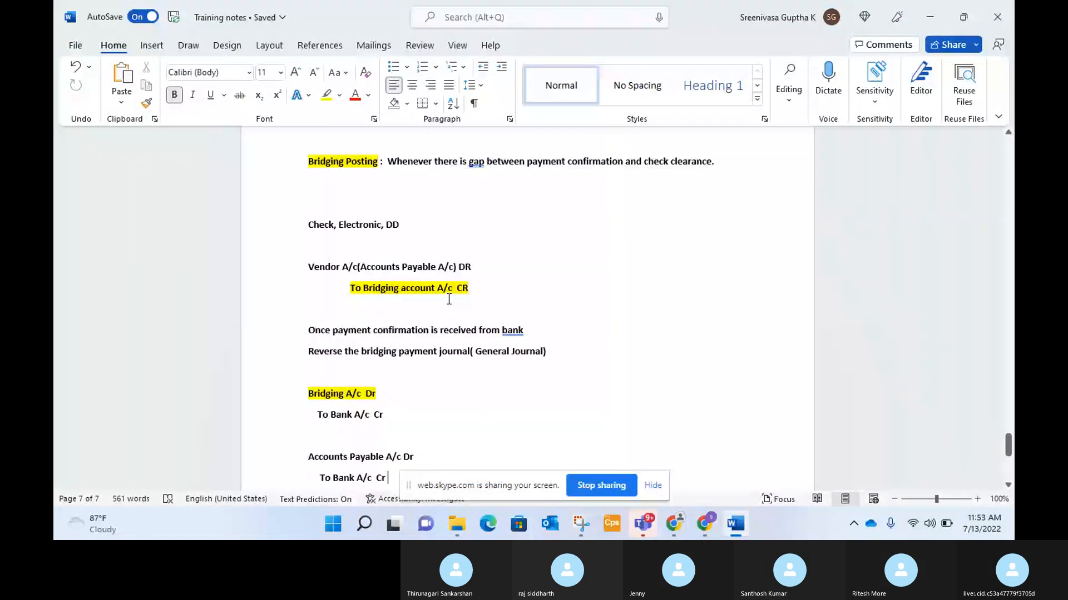
pyautogui.scroll(-2, 449, 299)
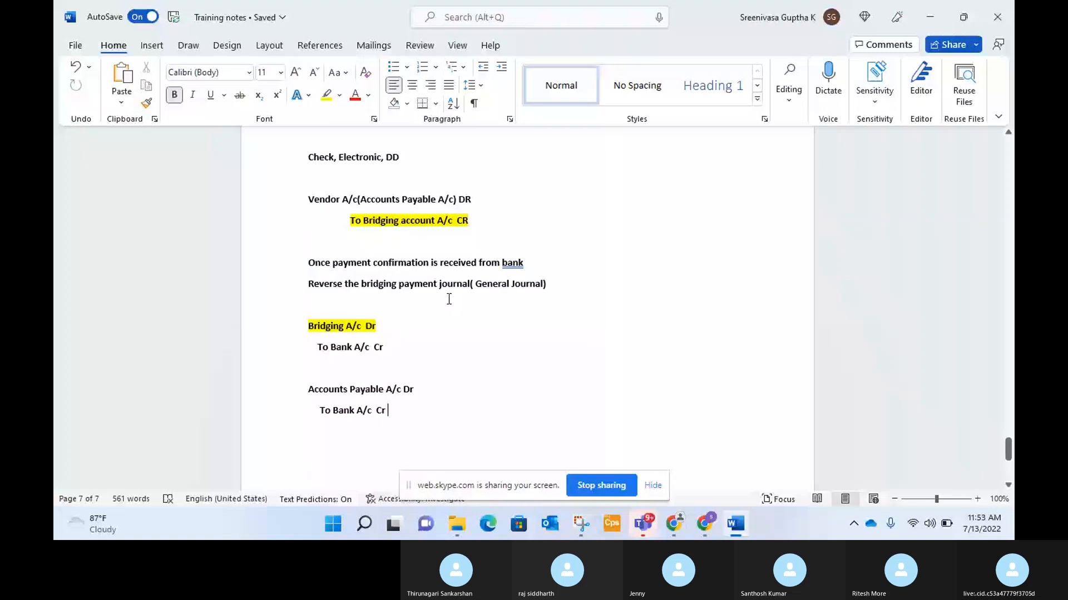
pyautogui.scroll(1, 449, 300)
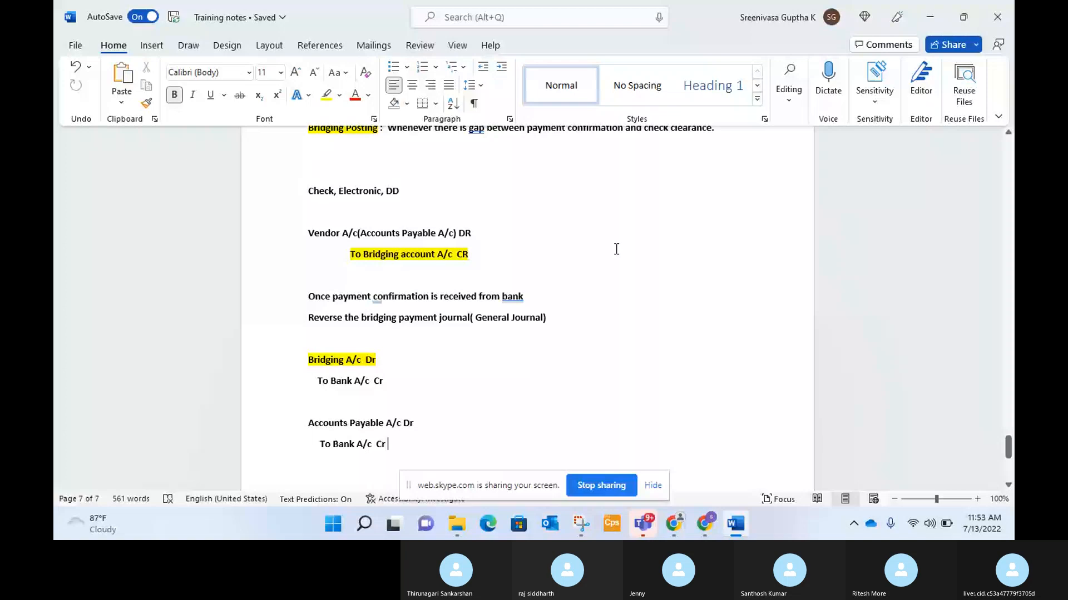
pyautogui.hotkey('alt', 'Tab')
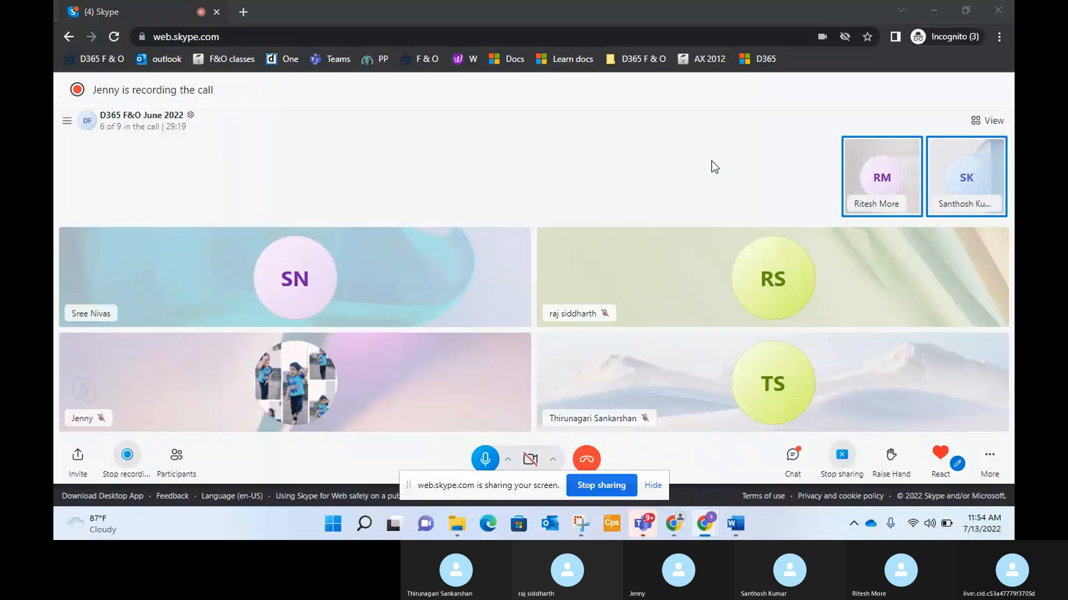
pyautogui.hotkey('alt', 'Tab')
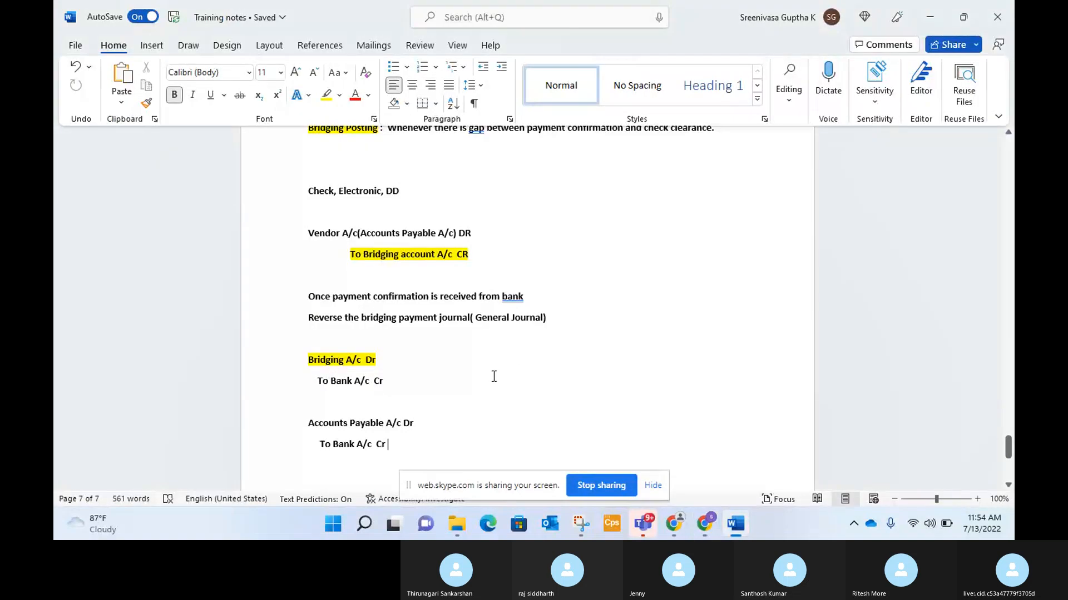
# Indent the "To Bank A/c Cr" lines slightly further under both the Accounts Payable and the Bridging debit lines.
pyautogui.scroll(-1, 494, 376)
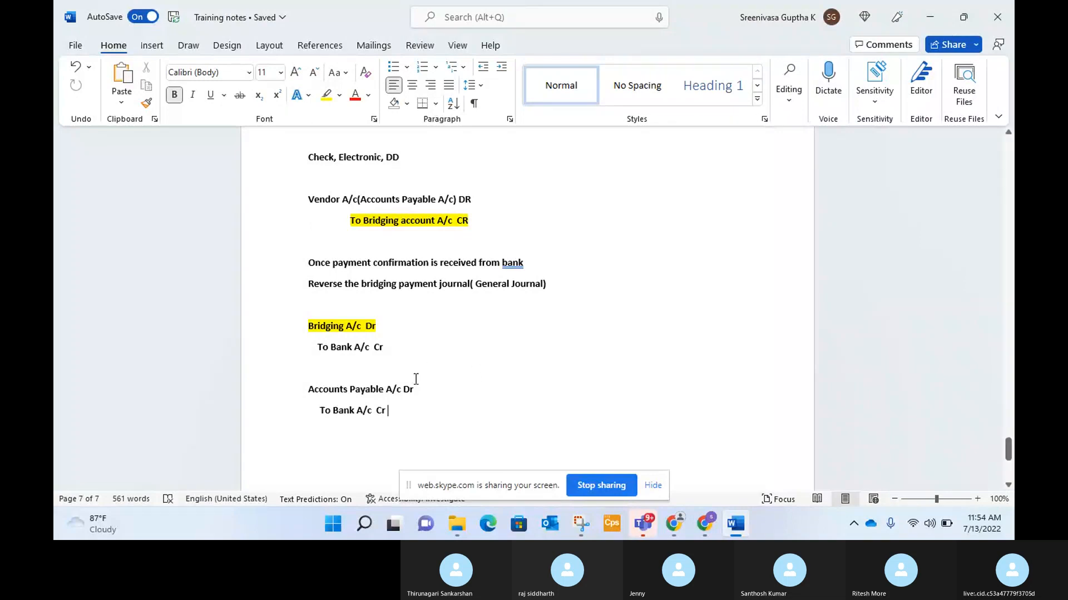
pyautogui.click(323, 412)
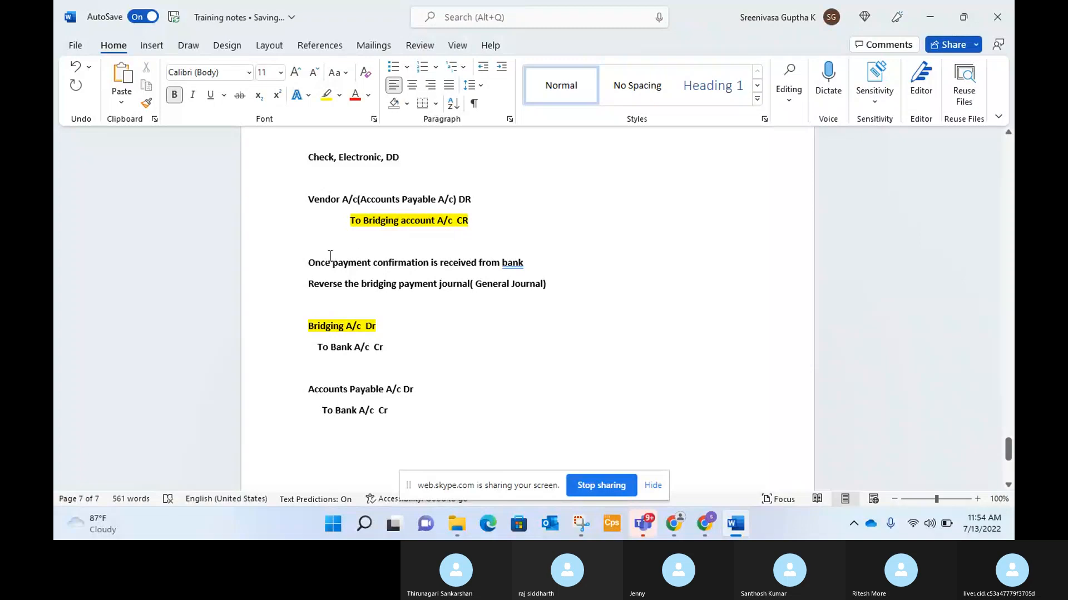
pyautogui.click(320, 347)
pyautogui.scroll(2, 380, 197)
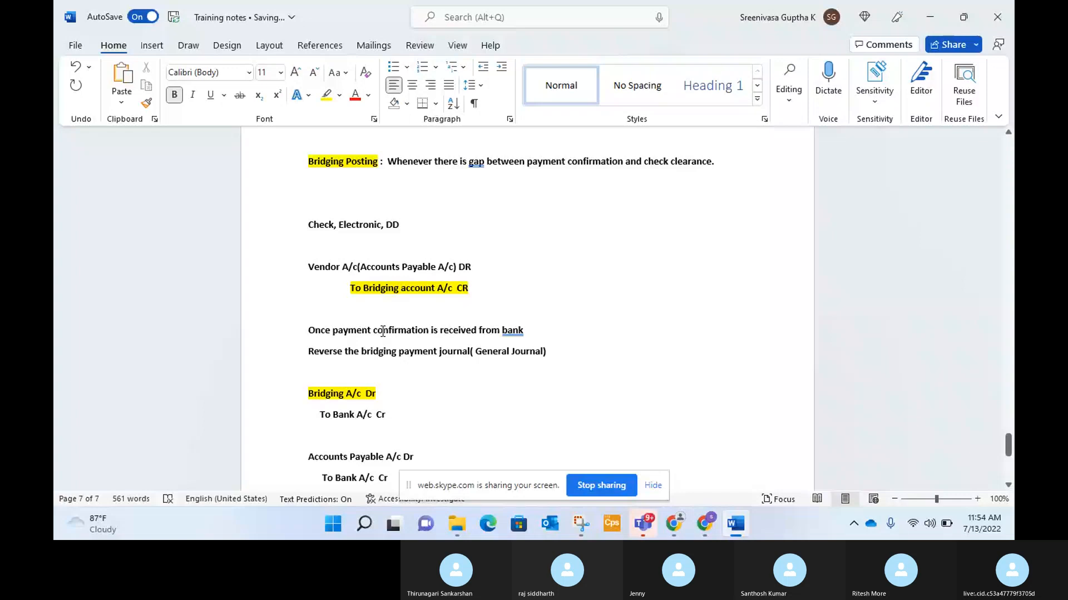
pyautogui.click(321, 414)
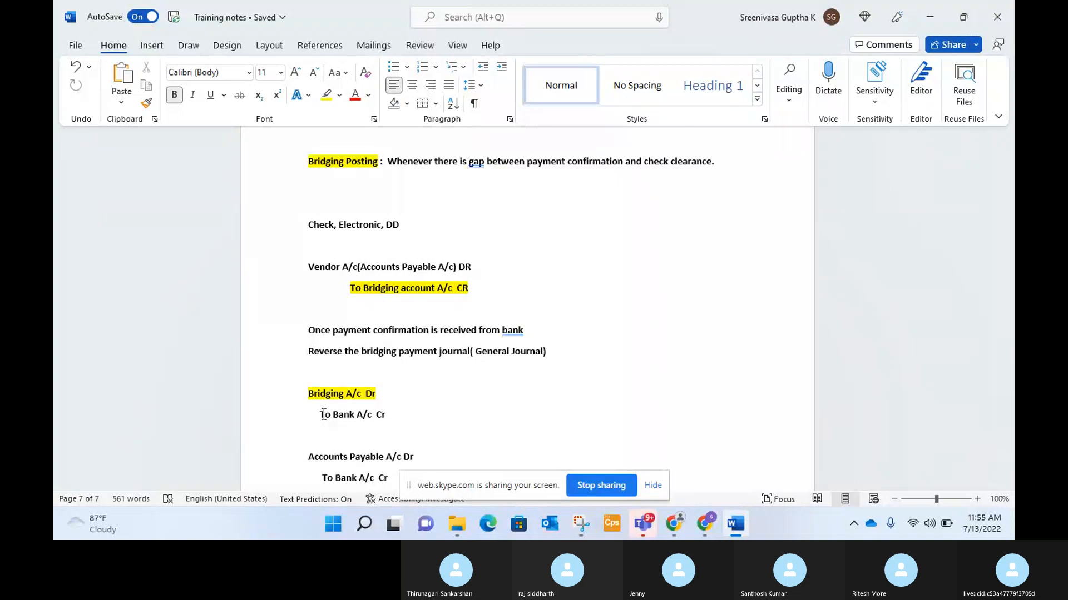
pyautogui.hotkey('alt', 'Tab')
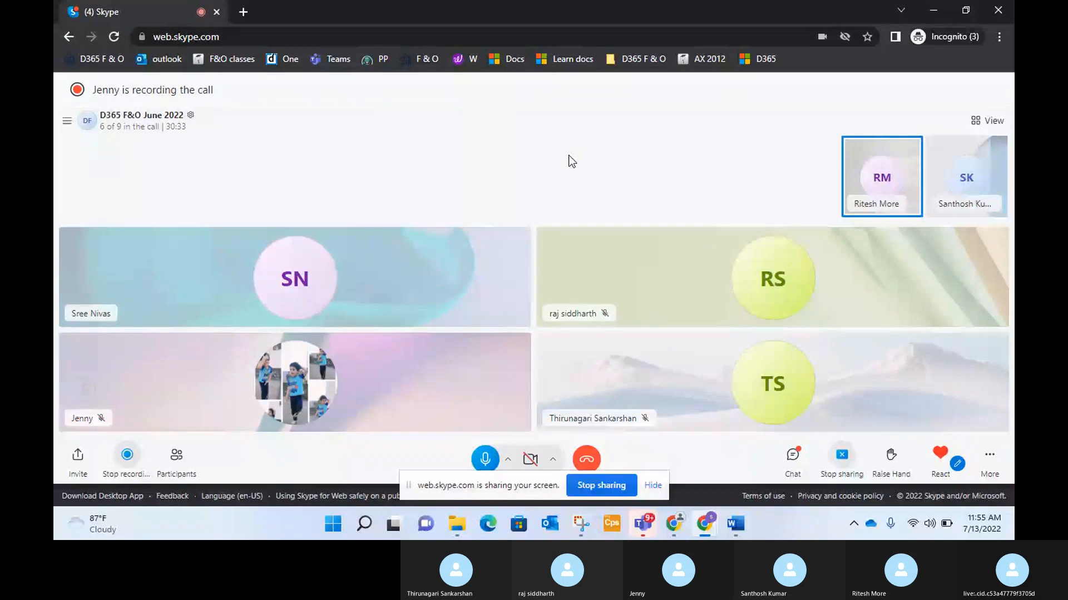
pyautogui.hotkey('alt', 'Tab')
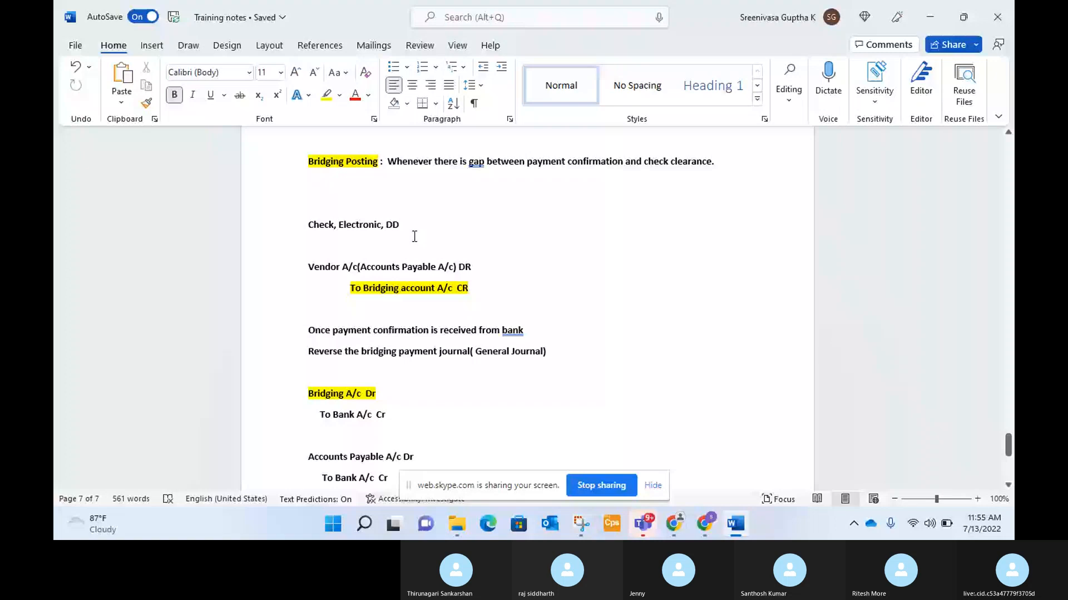
# Add a bullet reading "While doing BRS it helps to" directly below the Bridging Posting definition.
pyautogui.scroll(-1, 414, 237)
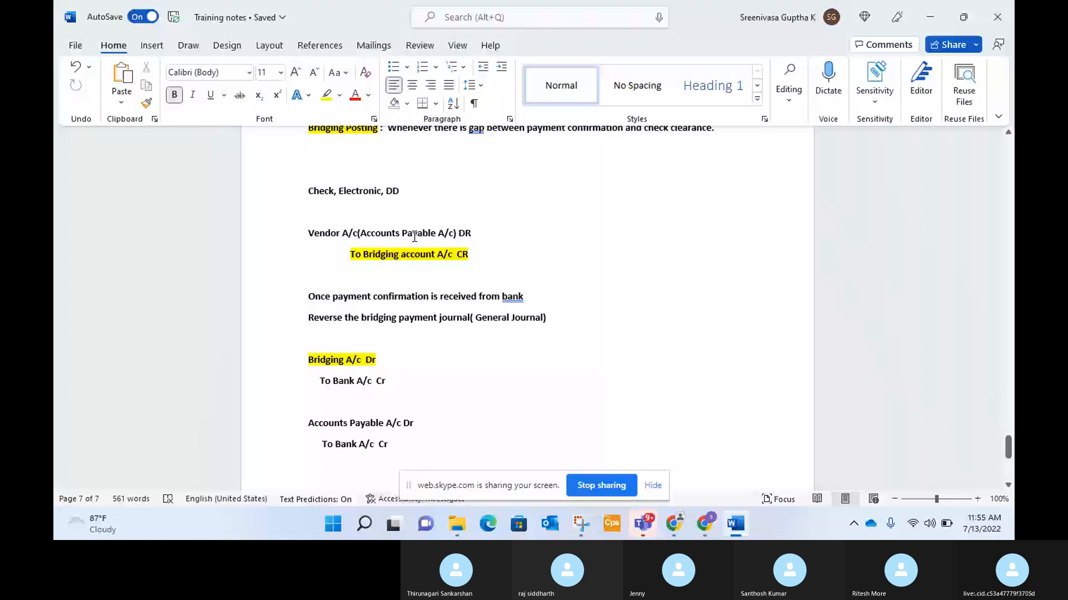
pyautogui.scroll(1, 732, 212)
pyautogui.press('Return')
pyautogui.write('While doing BRS it he')
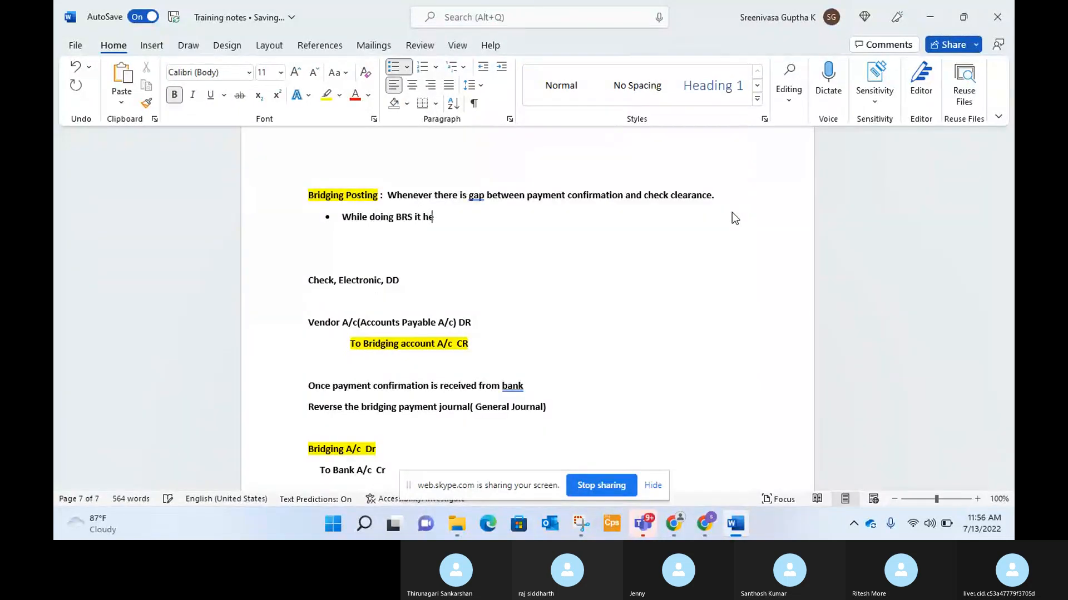
pyautogui.write('lps to')
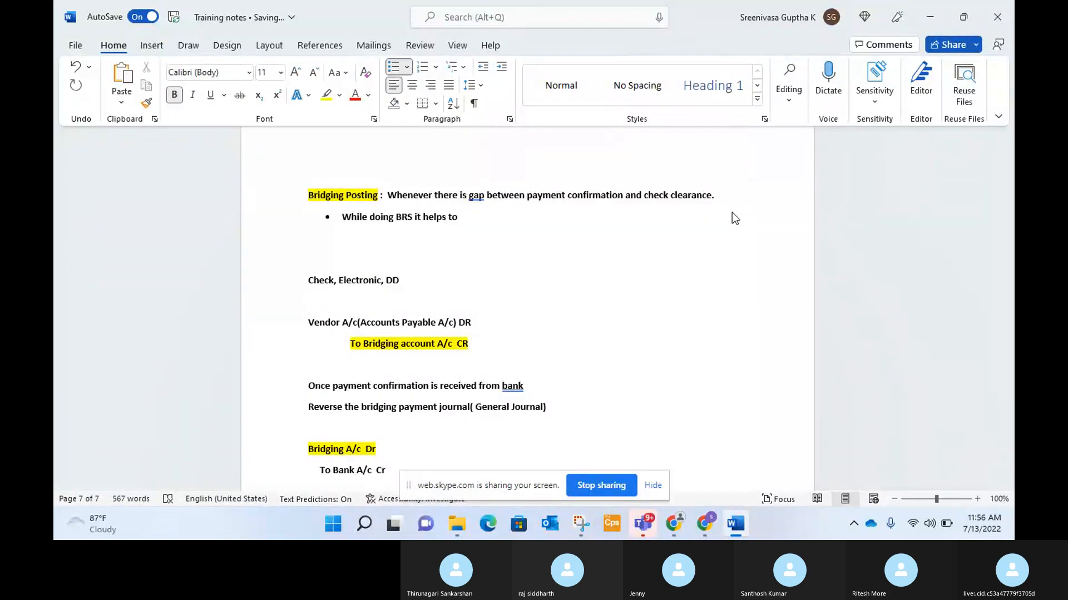